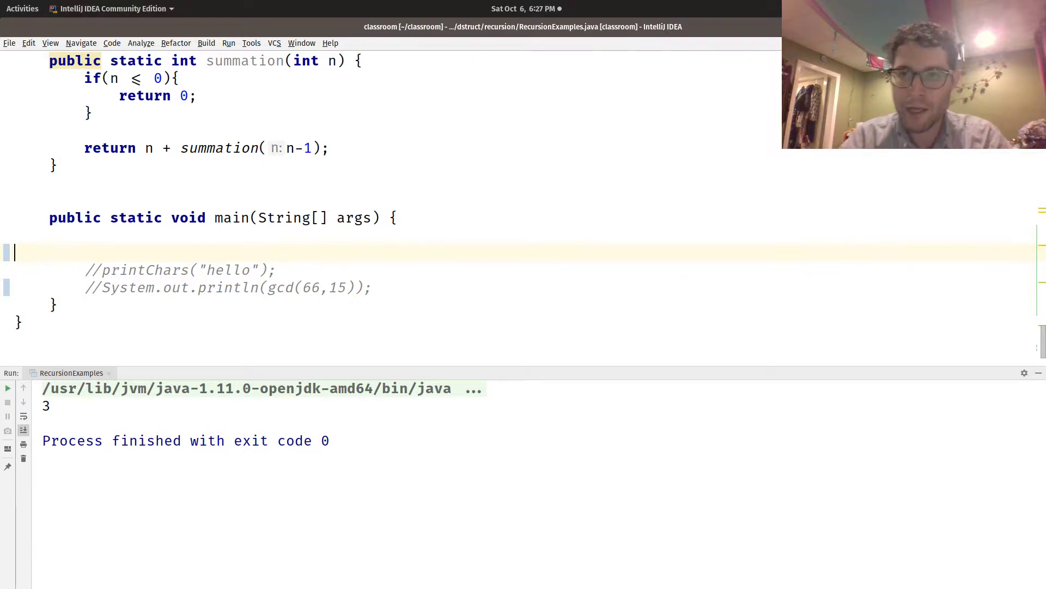
Insert blank lines after the summation method's closing brace, above main.
{"action": "left_click", "coordinate": [326, 176]}
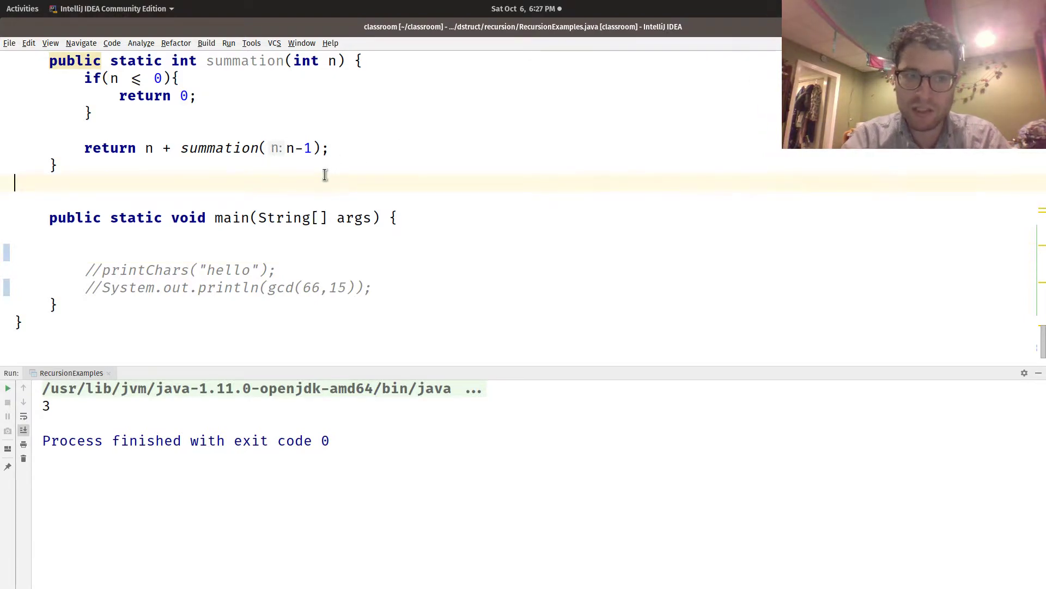
{"action": "key", "text": "Return"}
{"action": "key", "text": "Return"}
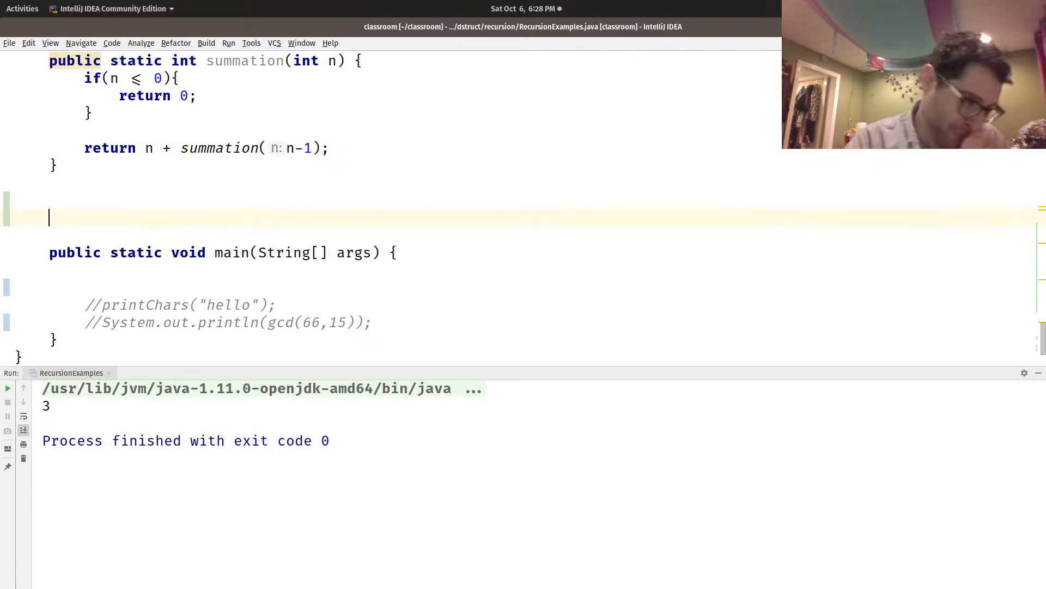
{"action": "key", "text": "Up"}
{"action": "key", "text": "Down"}
{"action": "key", "text": "Return"}
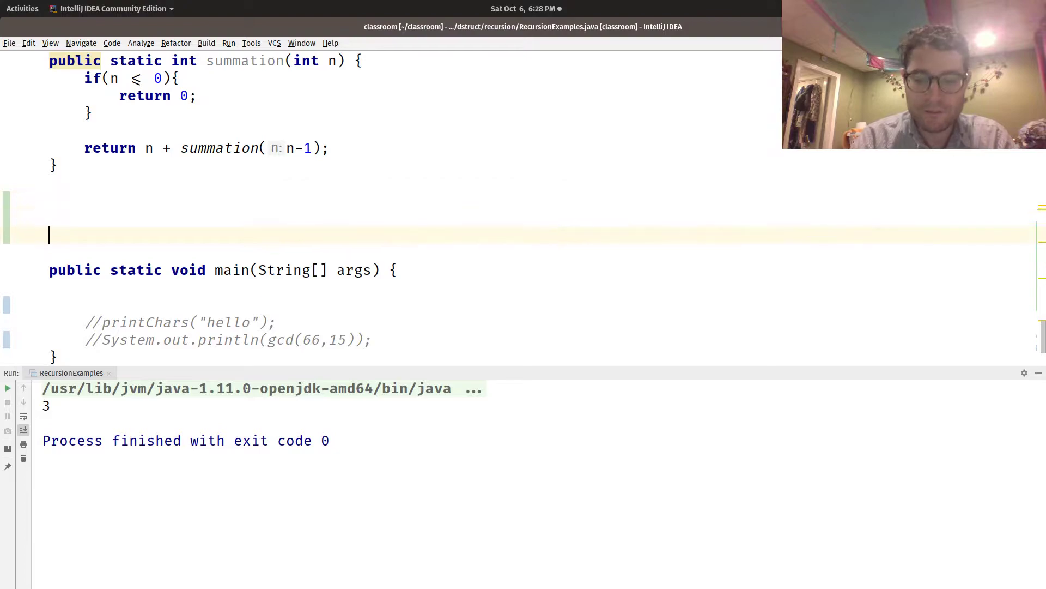
{"action": "type", "text": "public"}
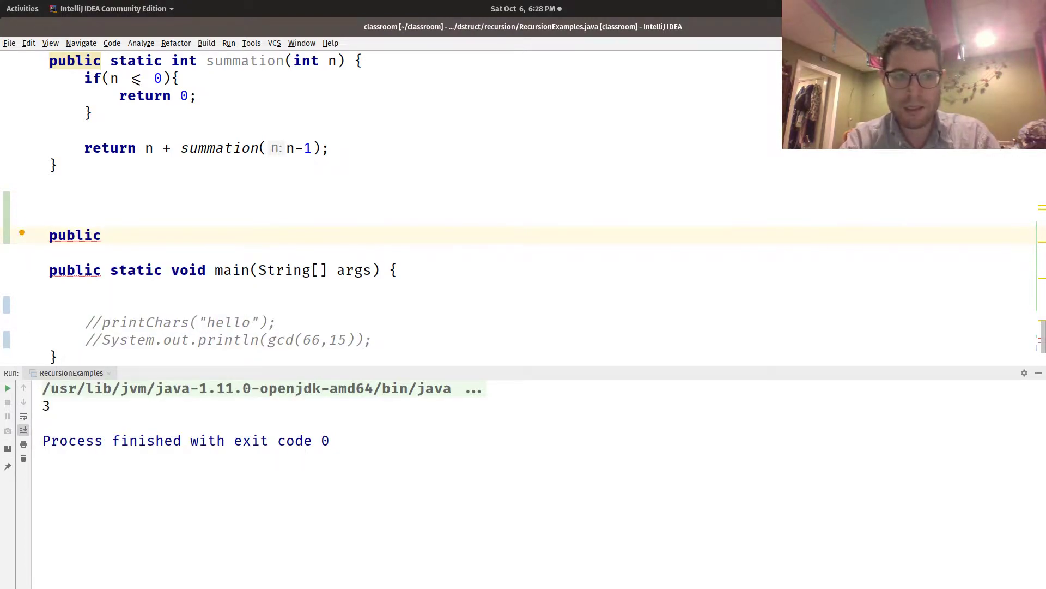
{"action": "key", "text": "BackSpace"}
{"action": "key", "text": "BackSpace"}
{"action": "key", "text": "BackSpace"}
{"action": "key", "text": "BackSpace"}
{"action": "key", "text": "BackSpace"}
{"action": "key", "text": "BackSpace"}
{"action": "key", "text": "BackSpace"}
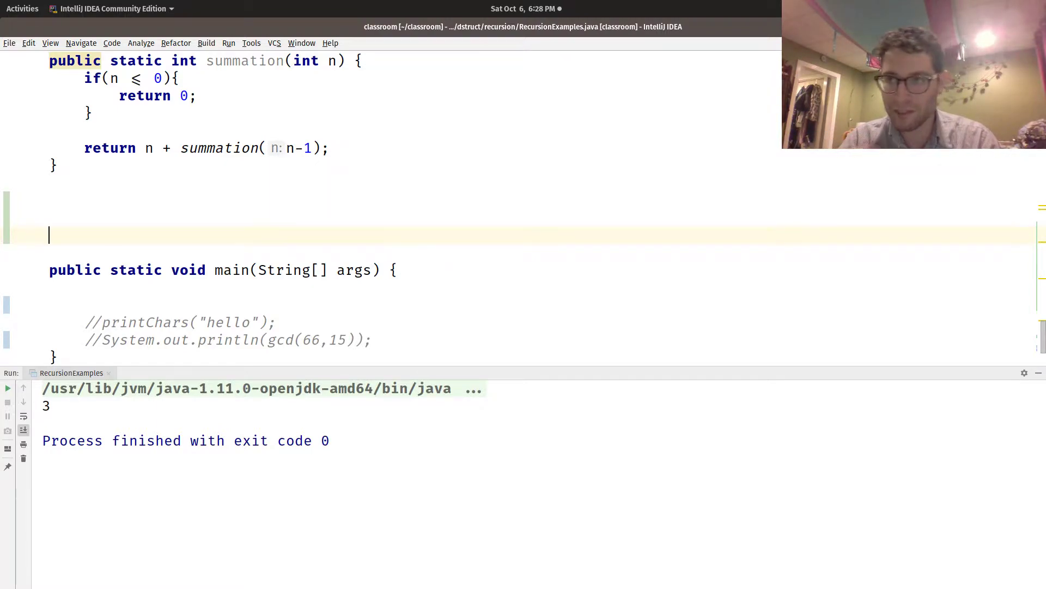
{"action": "left_click", "coordinate": [50, 217]}
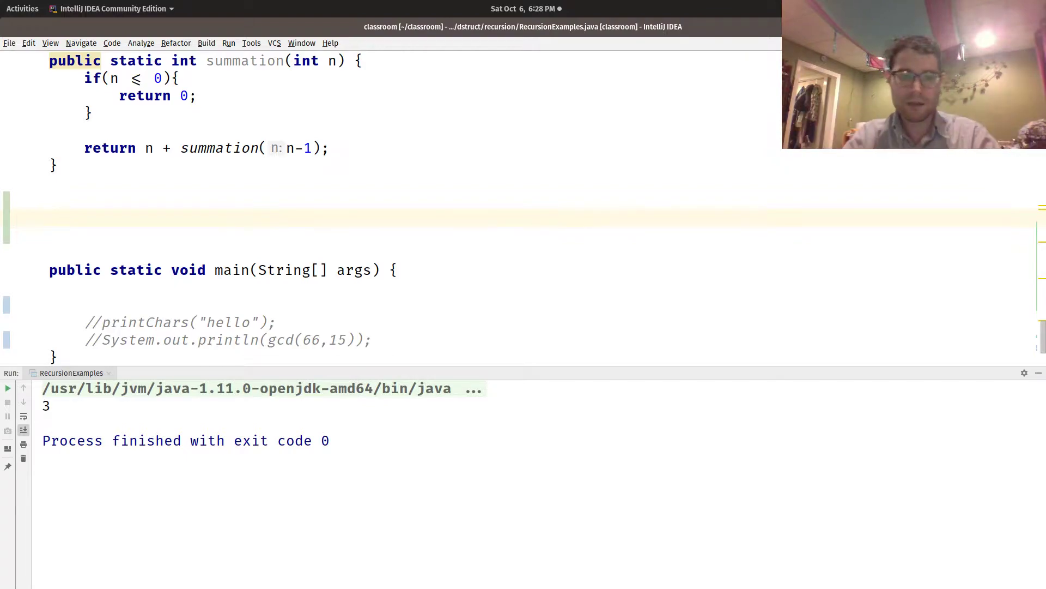
{"action": "type", "text": "publi"}
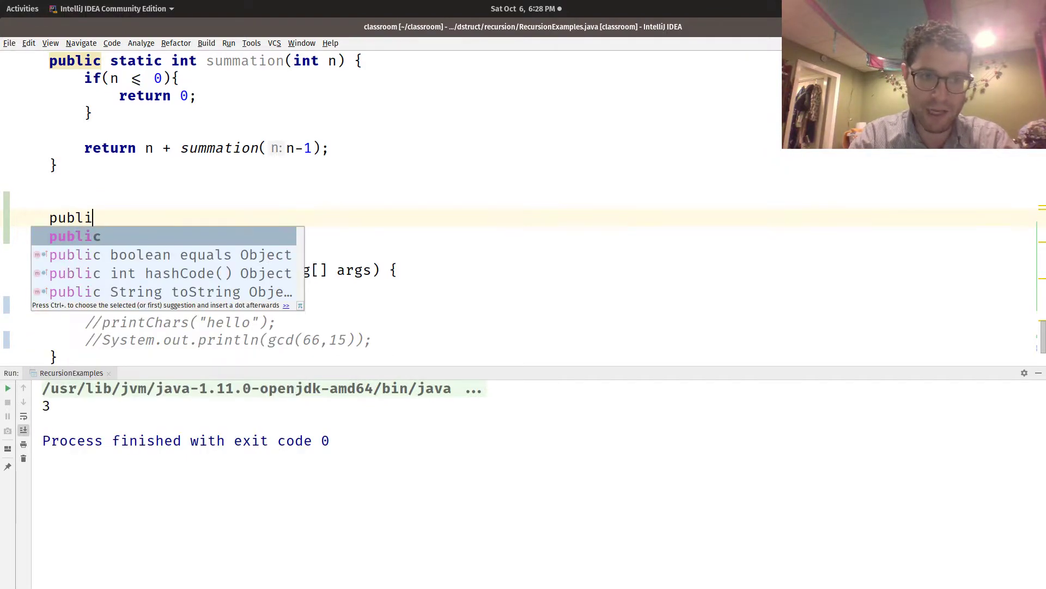
{"action": "type", "text": "c static"}
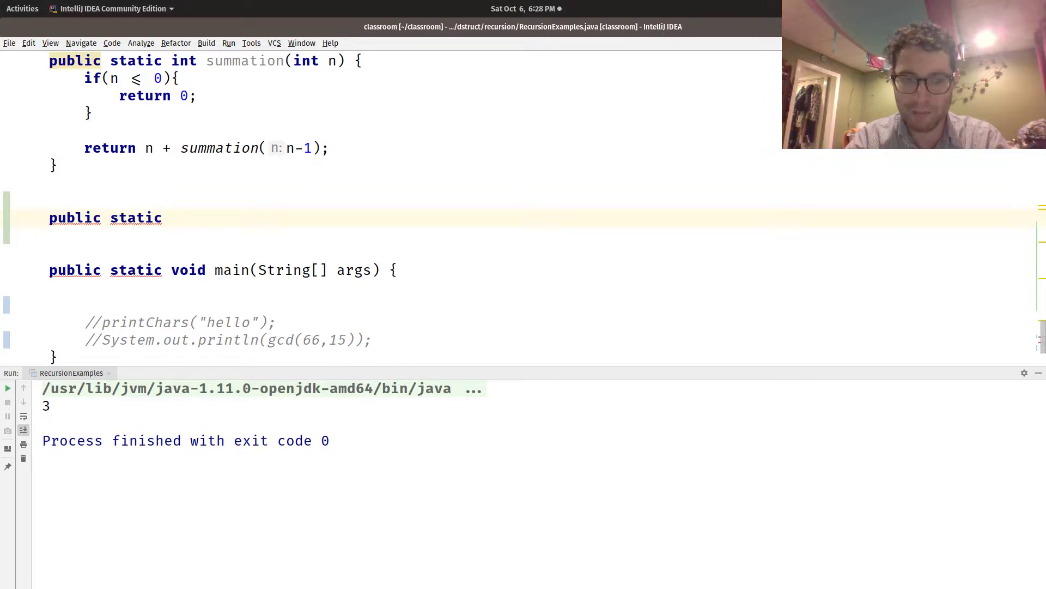
{"action": "type", "text": "int"}
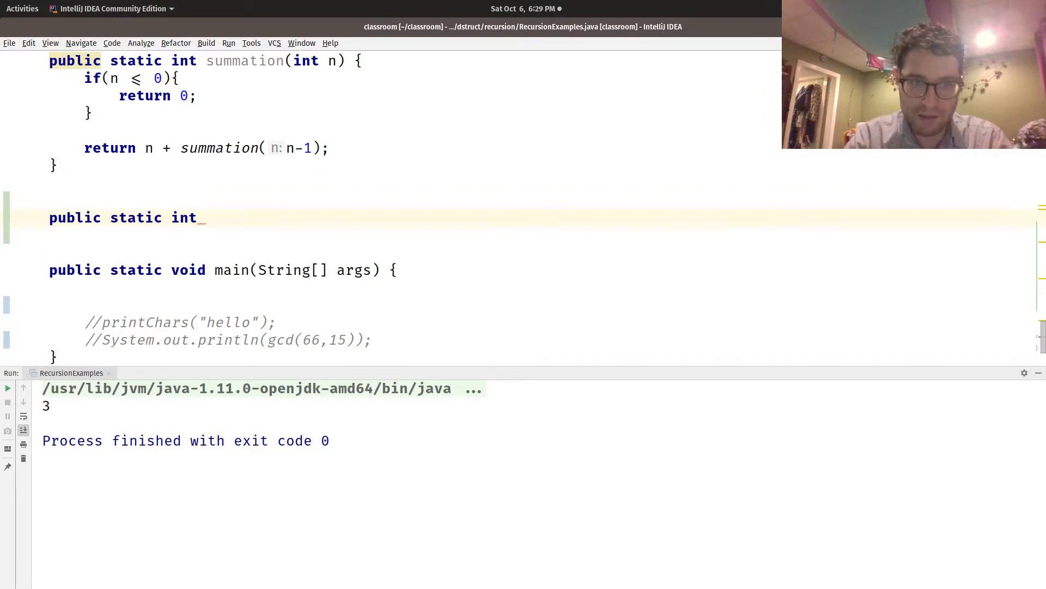
{"action": "key", "text": "BackSpace"}
{"action": "key", "text": "BackSpace"}
{"action": "key", "text": "BackSpace"}
{"action": "type", "text": "v"}
{"action": "key", "text": "BackSpace"}
{"action": "key", "text": "shift+Up"}
{"action": "key", "text": "BackSpace"}
Add a fori loop in main with i running from 1 to 100.
{"action": "key", "text": "Down"}
{"action": "key", "text": "Down"}
{"action": "key", "text": "Down"}
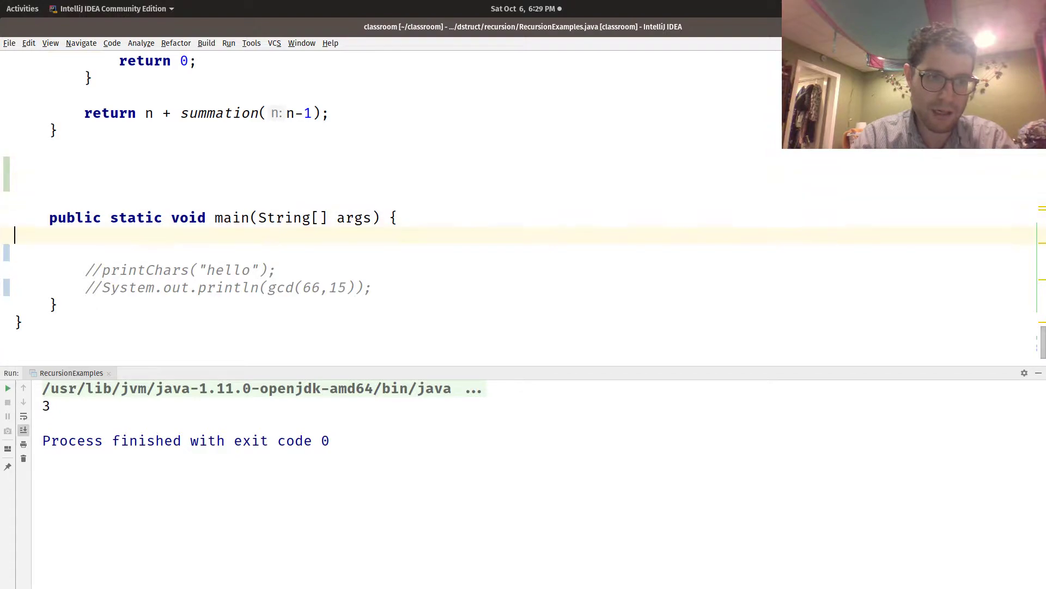
{"action": "key", "text": "ctrl+alt+Return"}
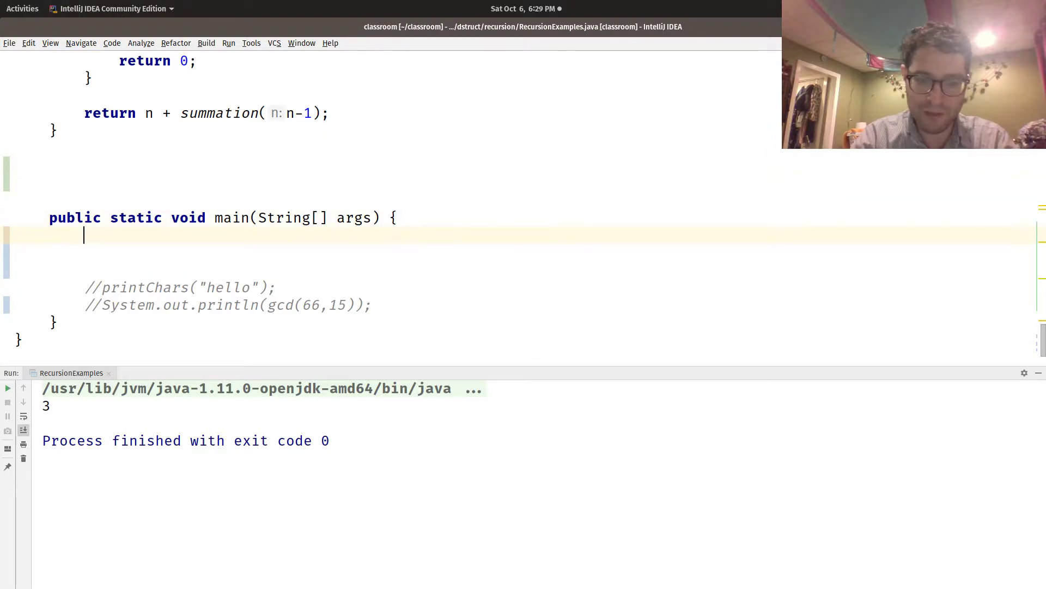
{"action": "type", "text": "for"}
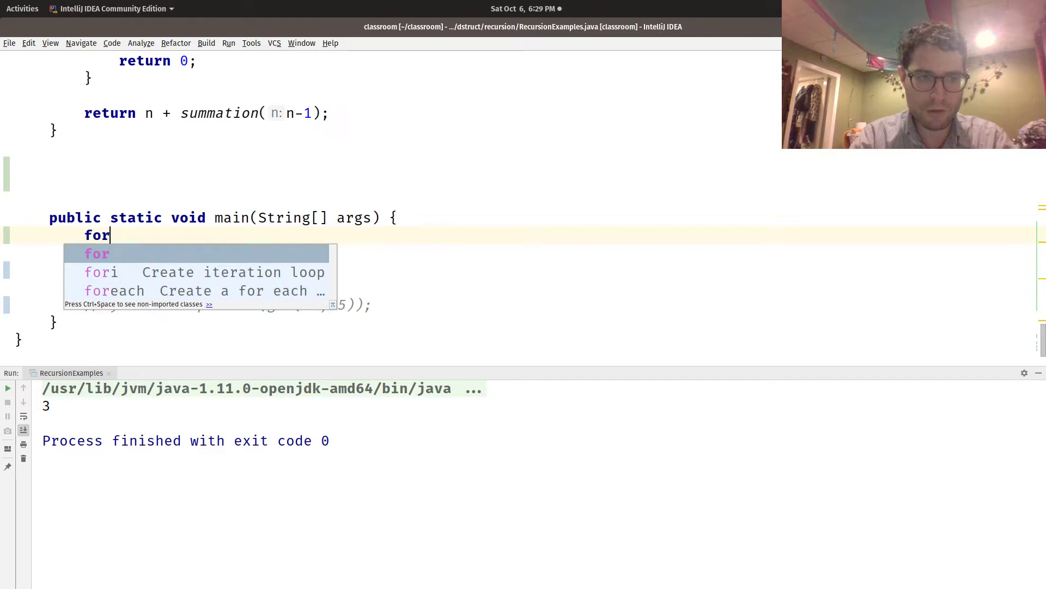
{"action": "key", "text": "Down"}
{"action": "key", "text": "Escape"}
{"action": "type", "text": "i"}
{"action": "key", "text": "Tab"}
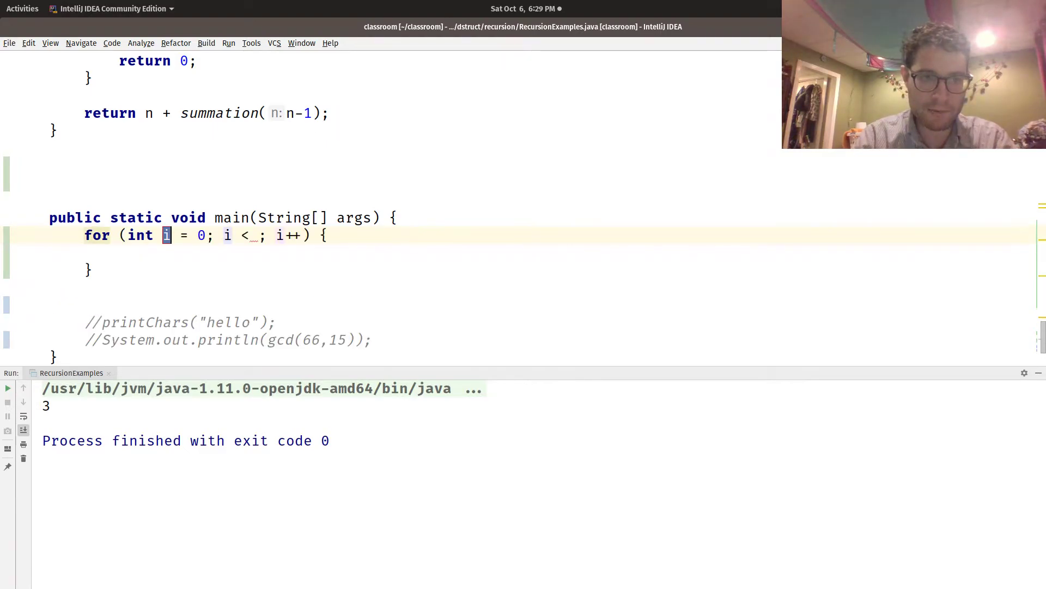
{"action": "key", "text": "BackSpace"}
{"action": "type", "text": "1"}
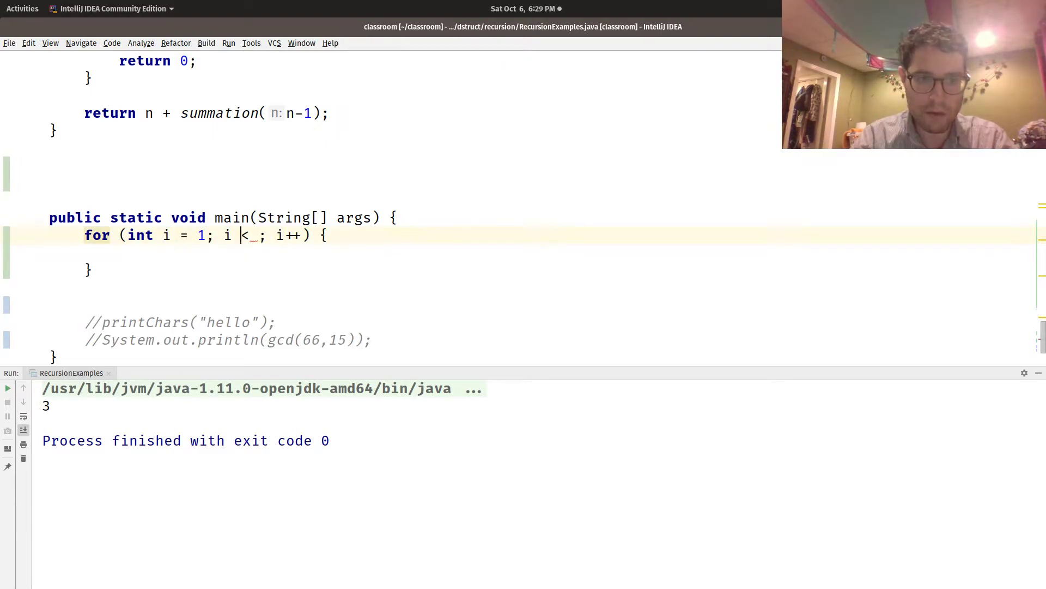
{"action": "type", "text": "="}
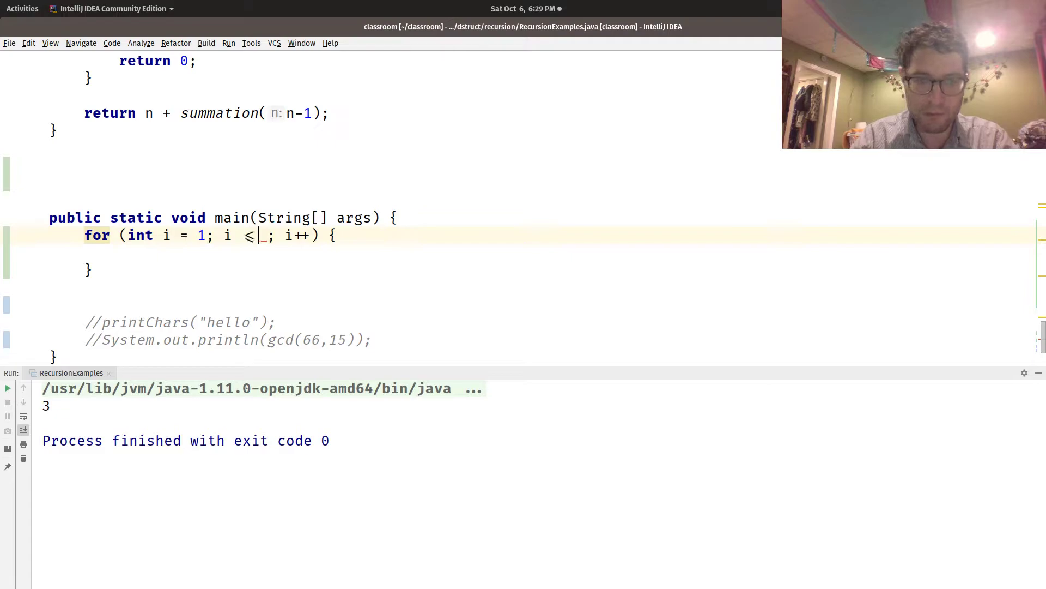
{"action": "type", "text": "100"}
{"action": "key", "text": "Return"}
Print i in the loop body, run the program, and select the 1–100 console output.
{"action": "type", "text": "sout"}
{"action": "key", "text": "Return"}
{"action": "type", "text": "100"}
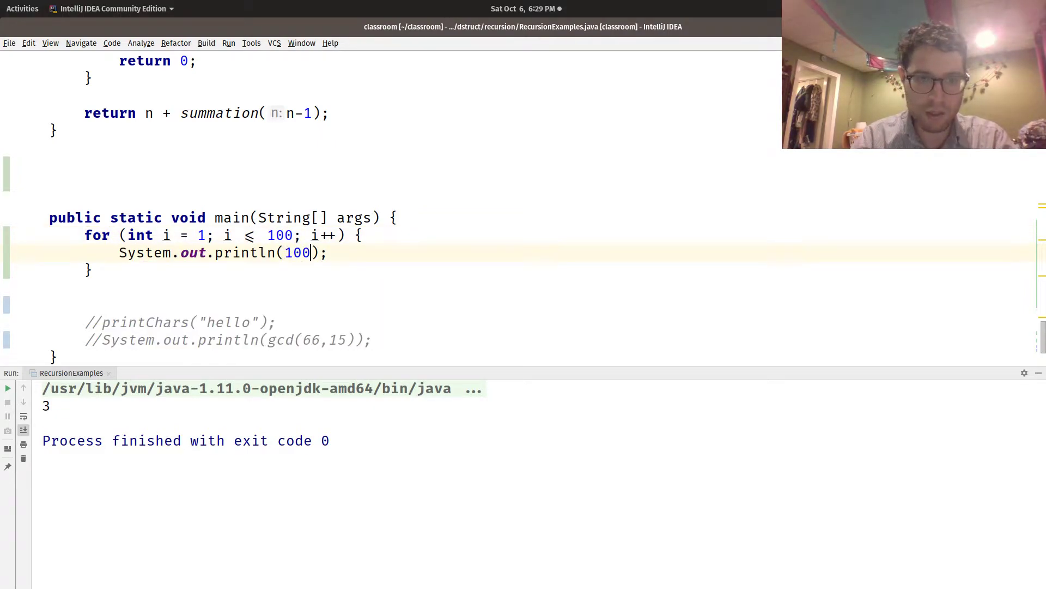
{"action": "key", "text": "BackSpace"}
{"action": "key", "text": "BackSpace"}
{"action": "key", "text": "BackSpace"}
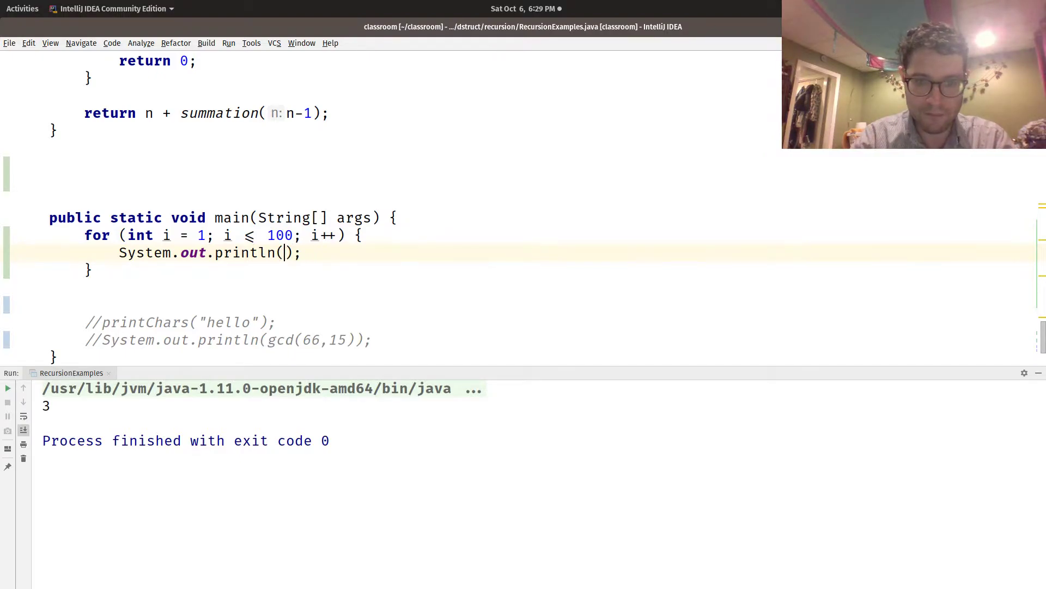
{"action": "type", "text": "i"}
{"action": "key", "text": "Escape"}
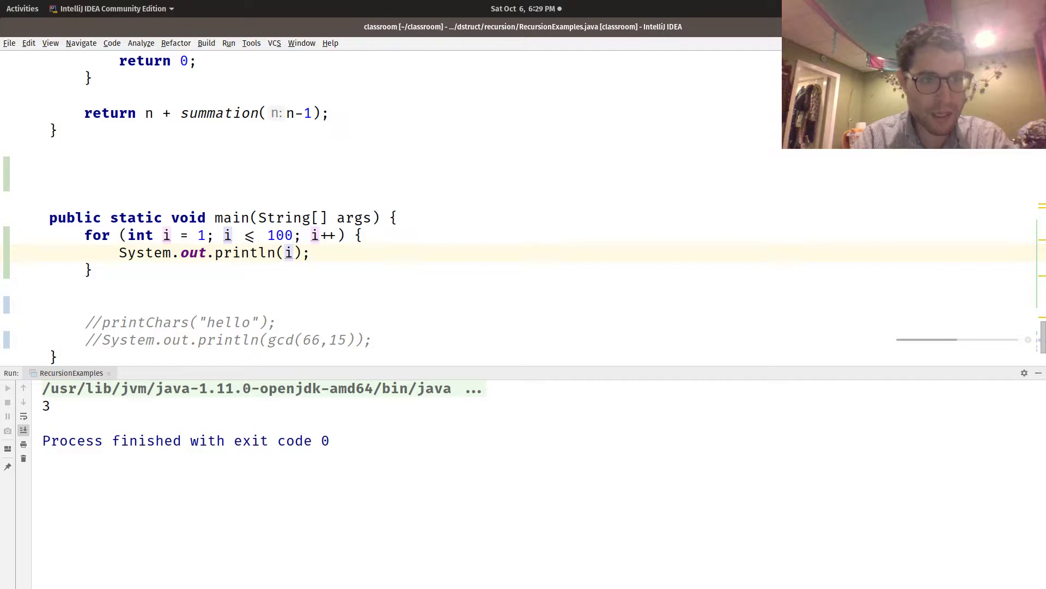
{"action": "key", "text": "shift+F10"}
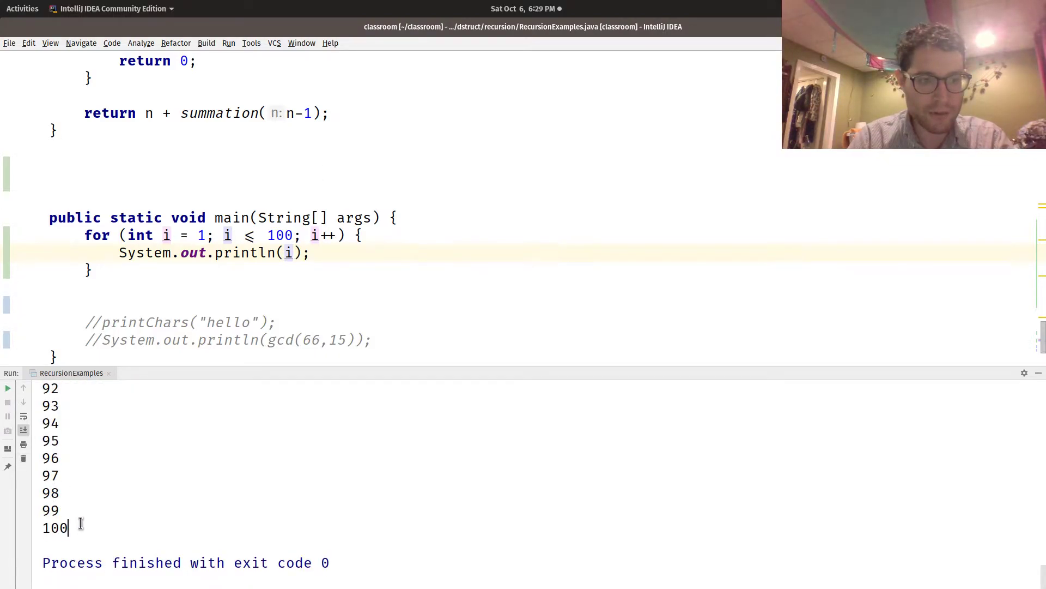
{"action": "left_click_drag", "start_coordinate": [82, 524], "coordinate": [32, 407]}
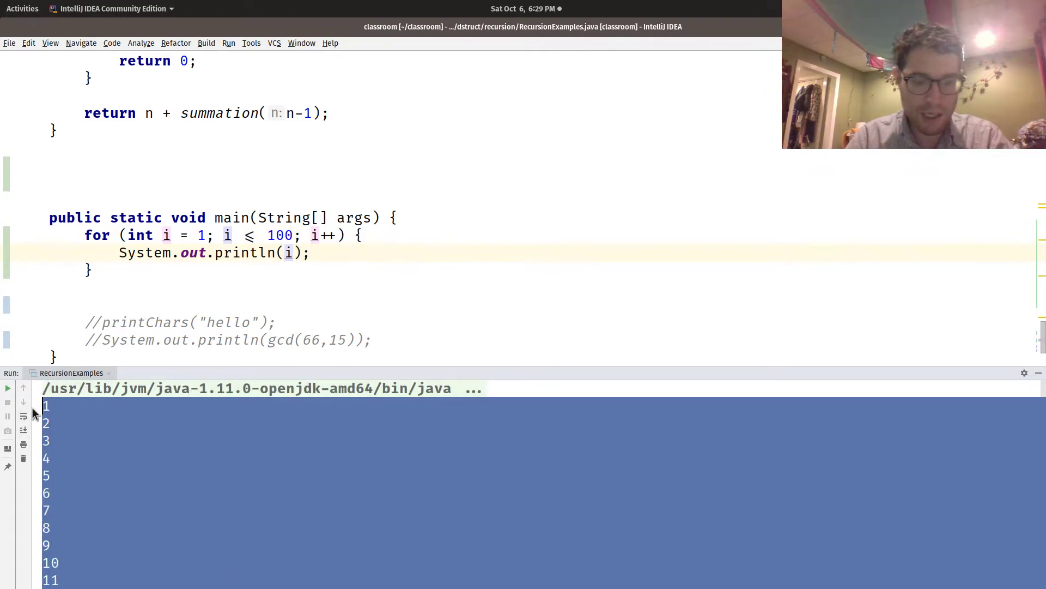
Paste the copied numbers 1–100 into Geany's untitled document.
{"action": "key", "text": "ctrl+alt+Down"}
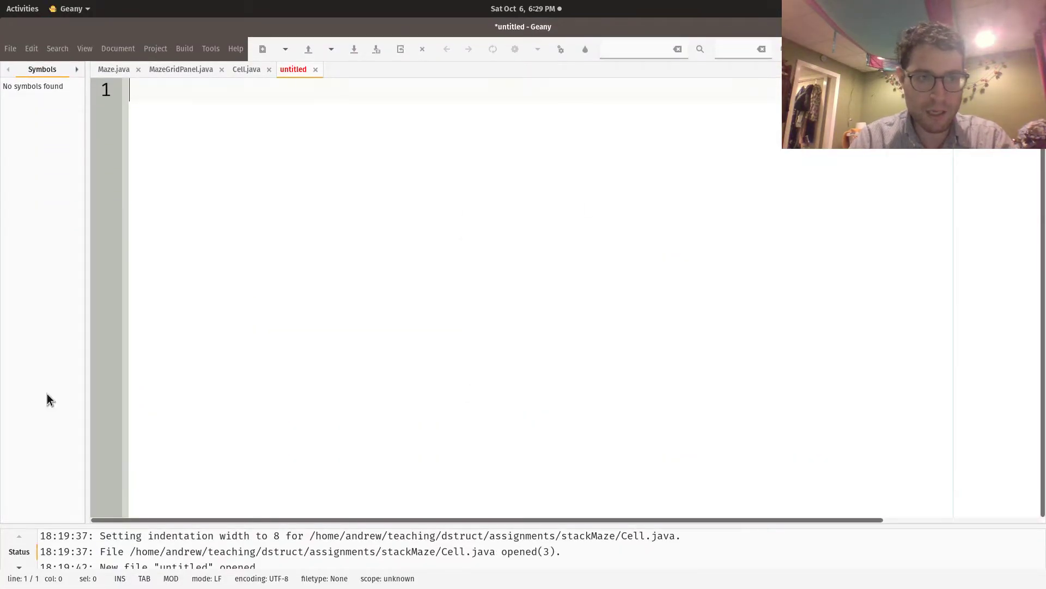
{"action": "key", "text": "ctrl+v"}
{"action": "scroll", "coordinate": [284, 372], "scroll_direction": "up", "scroll_amount": 15}
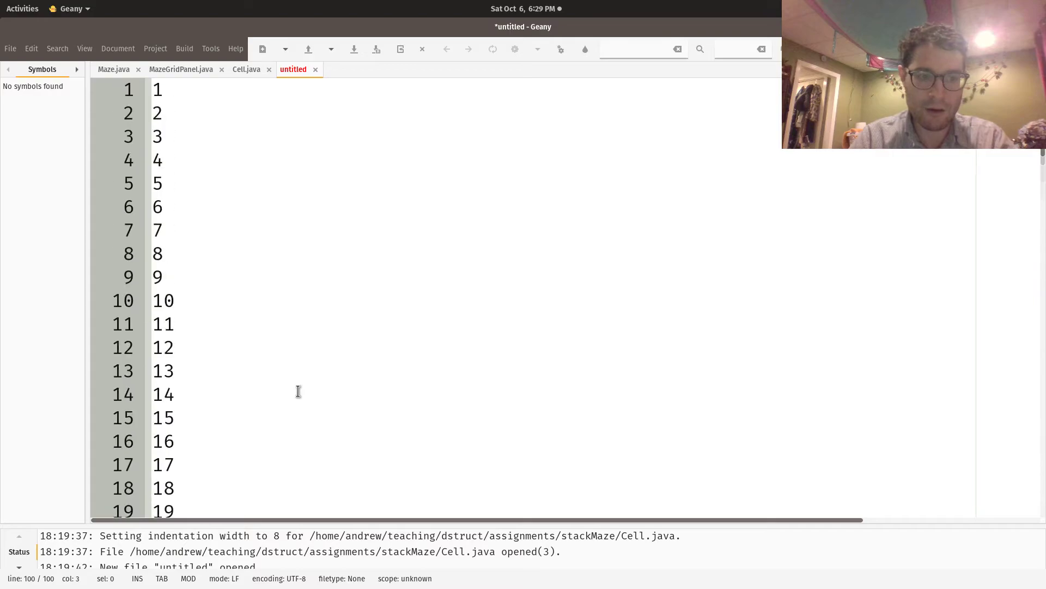
{"action": "left_click", "coordinate": [359, 117]}
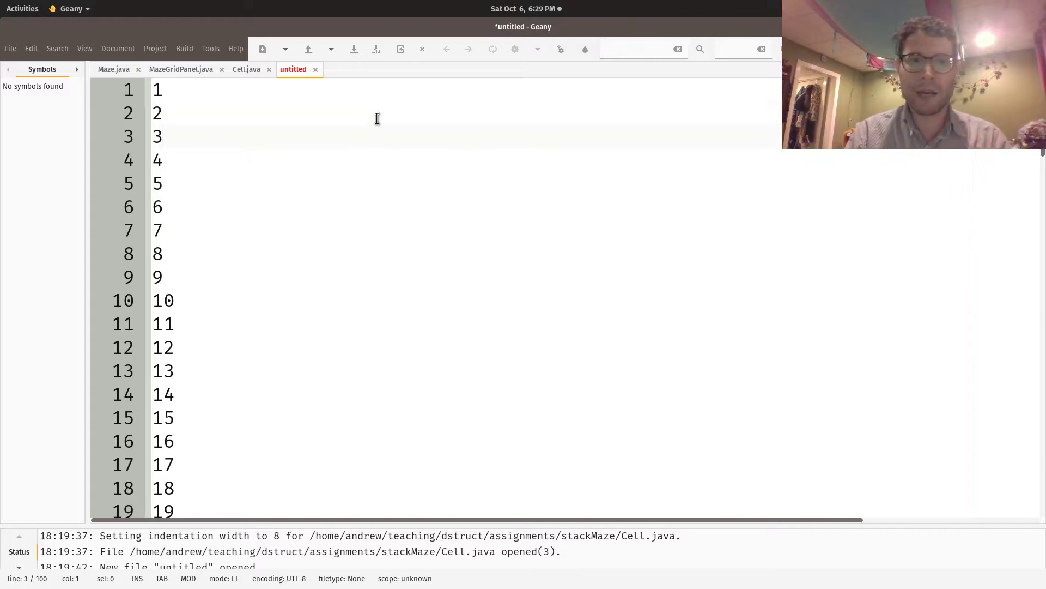
Move the caret to line 50, the midpoint of the list.
{"action": "key", "text": "Down"}
{"action": "key", "text": "Down"}
{"action": "key", "text": "Down"}
{"action": "key", "text": "Down"}
{"action": "key", "text": "Down"}
{"action": "key", "text": "Down"}
{"action": "key", "text": "Down"}
{"action": "key", "text": "Down"}
{"action": "key", "text": "Down"}
{"action": "key", "text": "Down"}
{"action": "key", "text": "Down"}
{"action": "key", "text": "Down"}
{"action": "key", "text": "Down"}
{"action": "key", "text": "Down"}
{"action": "key", "text": "Down"}
{"action": "key", "text": "Down"}
{"action": "key", "text": "Down"}
{"action": "key", "text": "Down"}
{"action": "key", "text": "Down"}
{"action": "key", "text": "Down"}
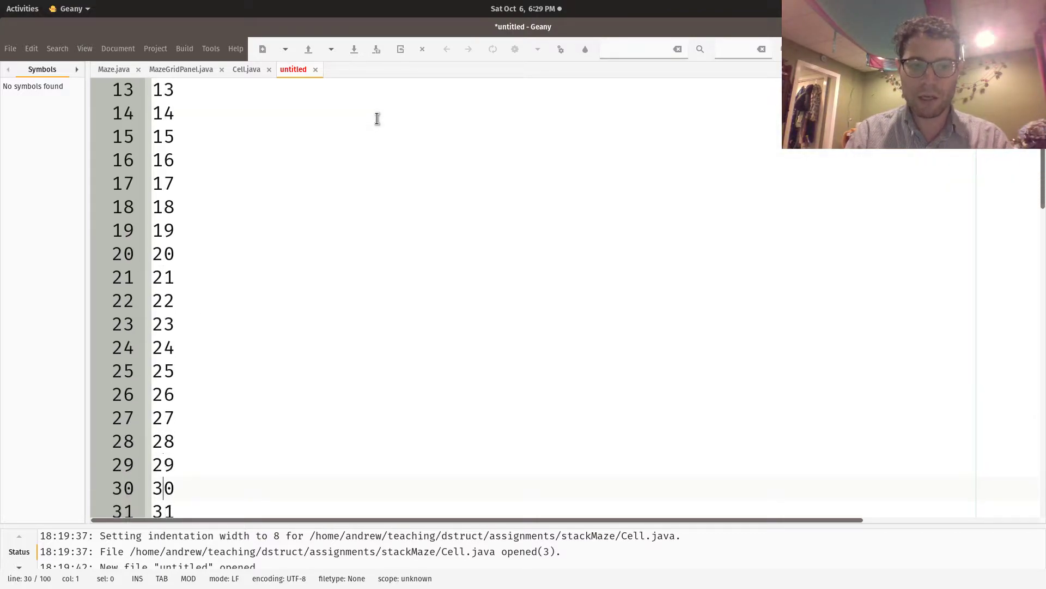
{"action": "key", "text": "Down"}
{"action": "key", "text": "Down"}
{"action": "key", "text": "Down"}
{"action": "key", "text": "Down"}
{"action": "key", "text": "Down"}
{"action": "key", "text": "Down"}
{"action": "key", "text": "Down"}
{"action": "key", "text": "Down"}
{"action": "key", "text": "Down"}
{"action": "key", "text": "Down"}
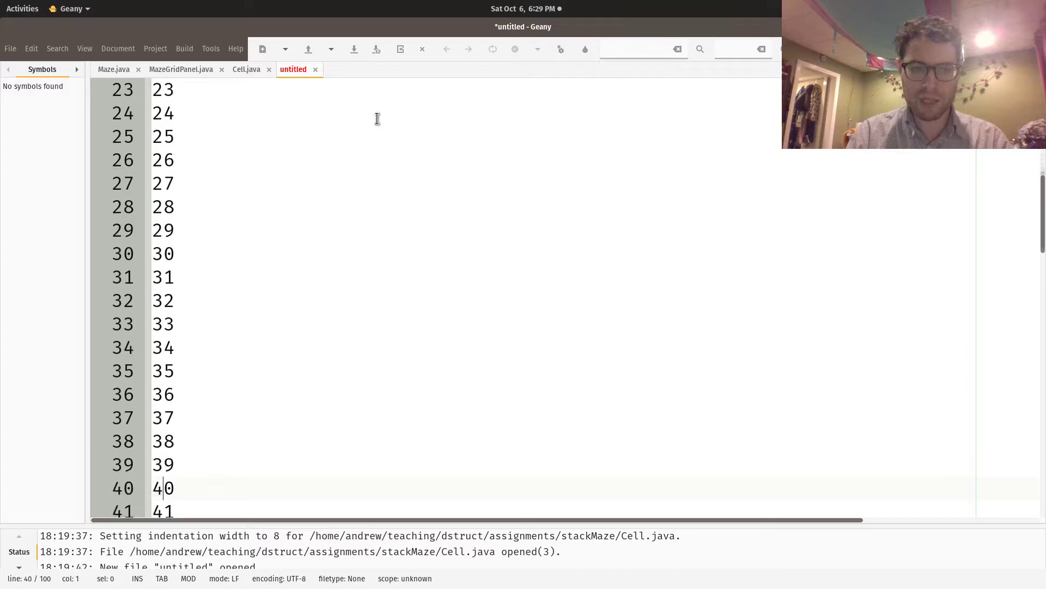
{"action": "key", "text": "Up"}
{"action": "key", "text": "Up"}
{"action": "key", "text": "Up"}
{"action": "key", "text": "Up"}
{"action": "key", "text": "Up"}
{"action": "key", "text": "Up"}
{"action": "key", "text": "Up"}
{"action": "key", "text": "Up"}
{"action": "key", "text": "Up"}
{"action": "key", "text": "Up"}
{"action": "key", "text": "Up"}
{"action": "key", "text": "Up"}
{"action": "key", "text": "Up"}
{"action": "key", "text": "Up"}
{"action": "key", "text": "Up"}
{"action": "key", "text": "Up"}
{"action": "key", "text": "Up"}
{"action": "key", "text": "Up"}
{"action": "key", "text": "Up"}
{"action": "key", "text": "Up"}
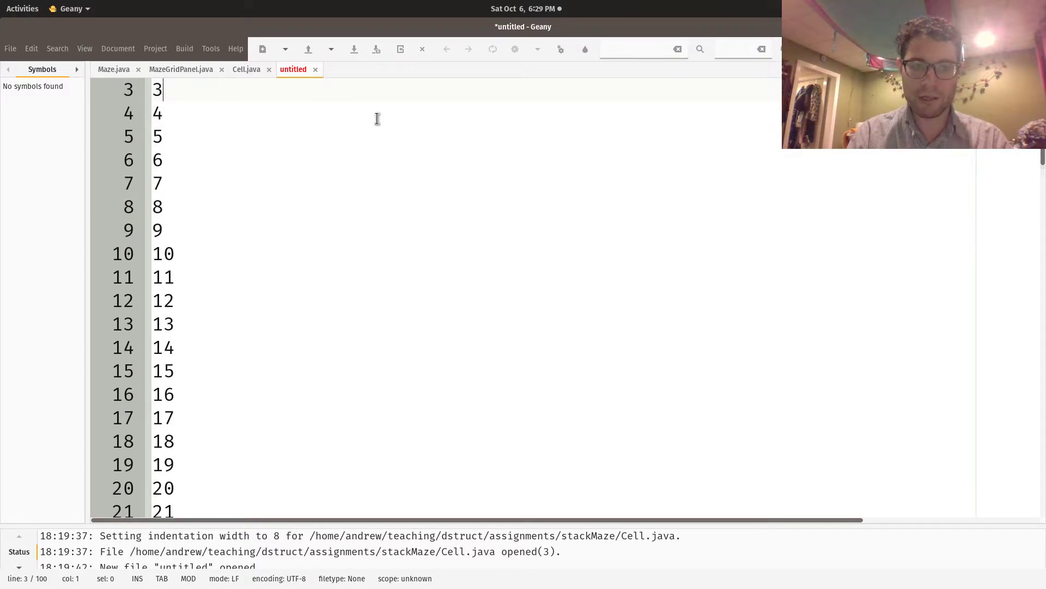
{"action": "key", "text": "Down"}
{"action": "key", "text": "Down"}
{"action": "key", "text": "Down"}
{"action": "key", "text": "Down"}
{"action": "key", "text": "Down"}
{"action": "key", "text": "Down"}
{"action": "key", "text": "Down"}
{"action": "key", "text": "Down"}
{"action": "key", "text": "Down"}
{"action": "key", "text": "Down"}
{"action": "key", "text": "Down"}
{"action": "key", "text": "Down"}
{"action": "key", "text": "Down"}
{"action": "key", "text": "Down"}
{"action": "key", "text": "Down"}
{"action": "key", "text": "Down"}
{"action": "key", "text": "Down"}
{"action": "key", "text": "Down"}
{"action": "key", "text": "Down"}
{"action": "key", "text": "Down"}
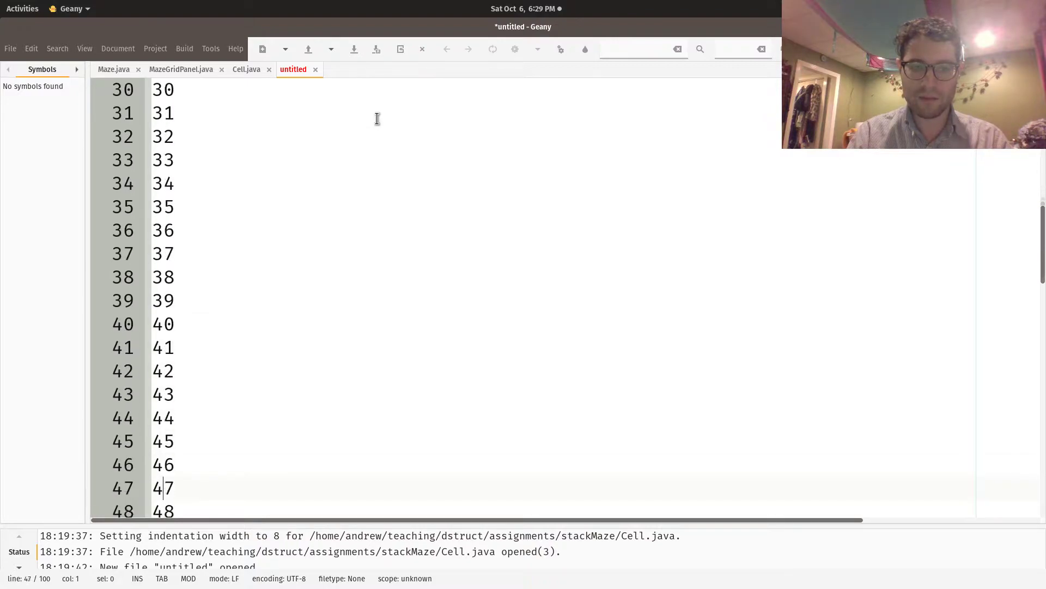
{"action": "key", "text": "Down"}
{"action": "key", "text": "Down"}
{"action": "key", "text": "Down"}
{"action": "key", "text": "Down"}
{"action": "key", "text": "Down"}
{"action": "key", "text": "Down"}
{"action": "key", "text": "Down"}
{"action": "key", "text": "Down"}
{"action": "key", "text": "Down"}
{"action": "key", "text": "Up"}
{"action": "key", "text": "Up"}
{"action": "key", "text": "Up"}
{"action": "key", "text": "Up"}
{"action": "key", "text": "Up"}
{"action": "key", "text": "Up"}
{"action": "key", "text": "Up"}
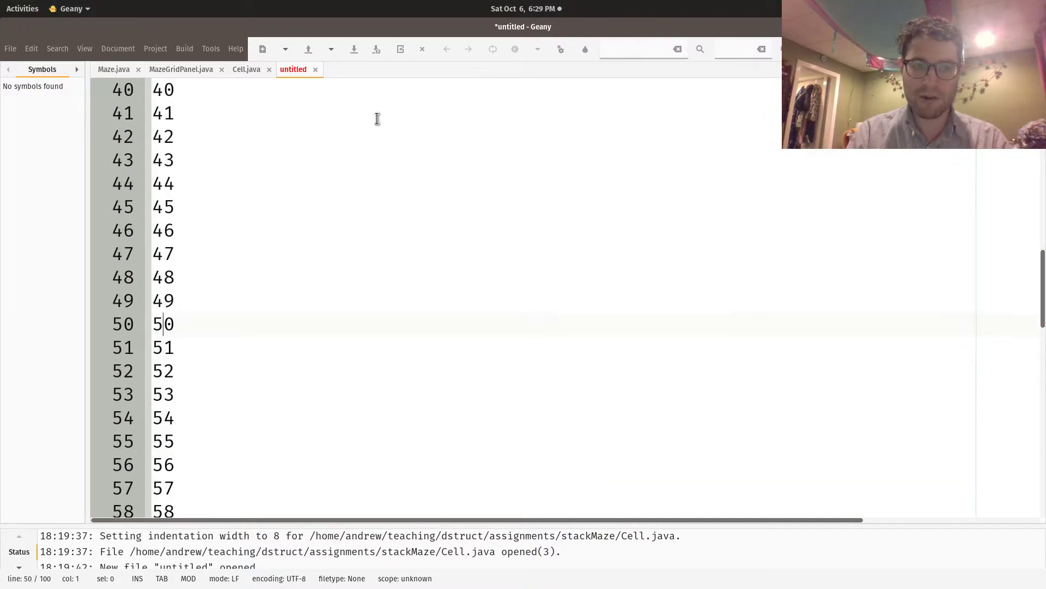
{"action": "key", "text": "Right"}
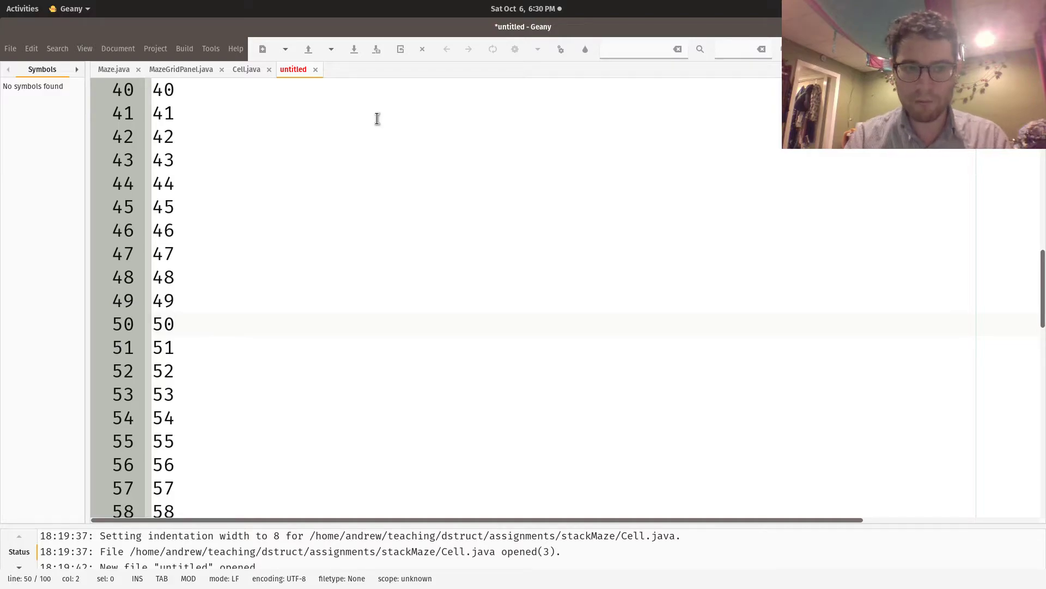
{"action": "key", "text": "Up"}
{"action": "key", "text": "Down"}
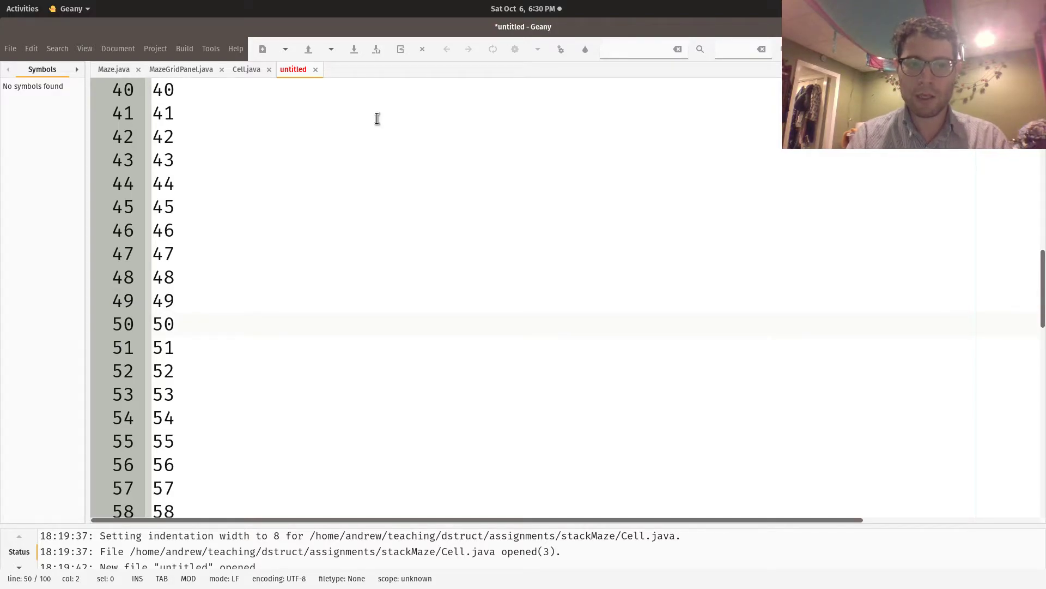
Select lines 1 through 50 and delete them.
{"action": "key", "text": "shift+Up"}
{"action": "key", "text": "shift+Up"}
{"action": "key", "text": "shift+Up"}
{"action": "key", "text": "shift+Up"}
{"action": "key", "text": "shift+Up"}
{"action": "key", "text": "shift+Up"}
{"action": "key", "text": "shift+Up"}
{"action": "key", "text": "shift+Up"}
{"action": "key", "text": "shift+Up"}
{"action": "key", "text": "shift+Up"}
{"action": "key", "text": "shift+Up"}
{"action": "key", "text": "shift+Up"}
{"action": "key", "text": "shift+Up"}
{"action": "key", "text": "shift+Up"}
{"action": "key", "text": "shift+Up"}
{"action": "key", "text": "shift+Up"}
{"action": "key", "text": "shift+Up"}
{"action": "key", "text": "shift+Up"}
{"action": "key", "text": "shift+Up"}
{"action": "key", "text": "shift+Up"}
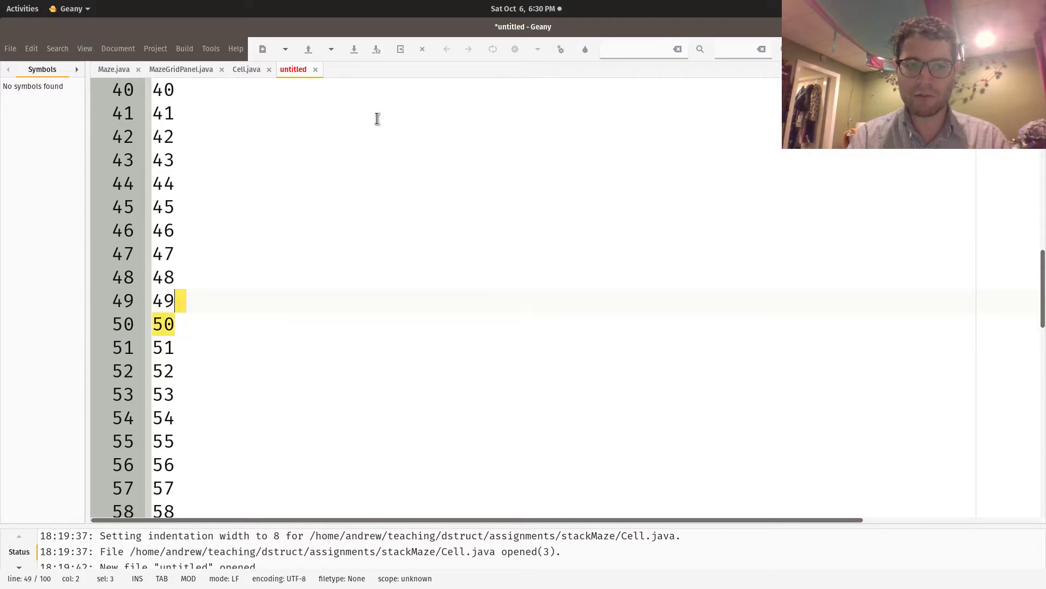
{"action": "key", "text": "shift+Up"}
{"action": "key", "text": "shift+Up"}
{"action": "key", "text": "shift+Up"}
{"action": "key", "text": "shift+Up"}
{"action": "key", "text": "shift+Up"}
{"action": "key", "text": "shift+Up"}
{"action": "key", "text": "shift+Up"}
{"action": "key", "text": "shift+Up"}
{"action": "key", "text": "shift+Up"}
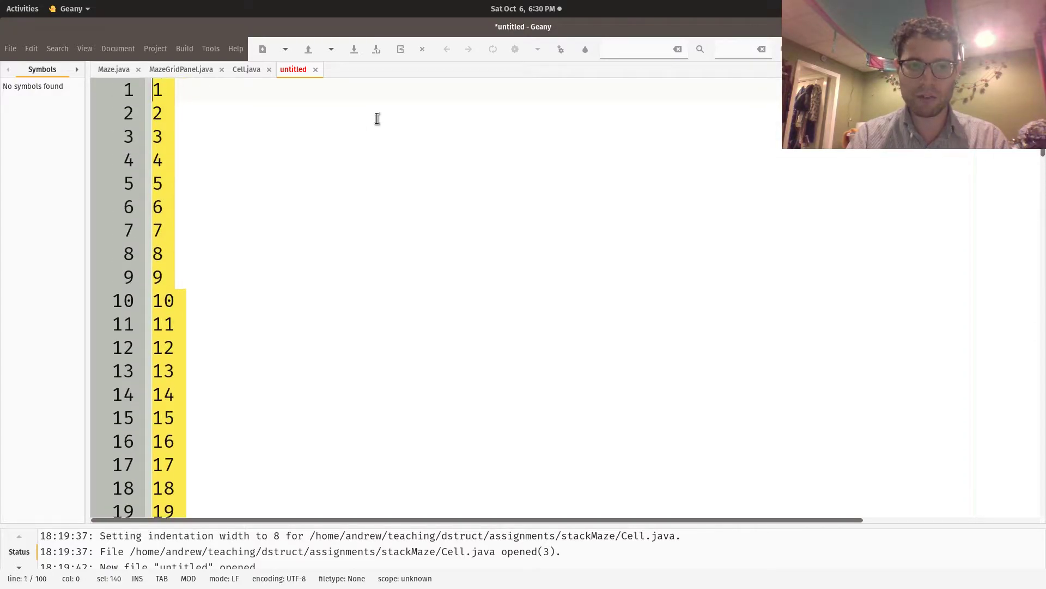
{"action": "key", "text": "shift+Down"}
{"action": "key", "text": "shift+Down"}
{"action": "key", "text": "shift+Down"}
{"action": "key", "text": "shift+Down"}
{"action": "key", "text": "shift+Down"}
{"action": "key", "text": "shift+Down"}
{"action": "key", "text": "shift+Down"}
{"action": "key", "text": "shift+Down"}
{"action": "key", "text": "shift+Down"}
{"action": "key", "text": "shift+Down"}
{"action": "key", "text": "shift+Down"}
{"action": "key", "text": "shift+Down"}
{"action": "key", "text": "shift+Down"}
{"action": "key", "text": "shift+Down"}
{"action": "key", "text": "shift+Down"}
{"action": "key", "text": "shift+Down"}
{"action": "key", "text": "shift+Down"}
{"action": "key", "text": "shift+Down"}
{"action": "key", "text": "shift+Down"}
{"action": "key", "text": "shift+Down"}
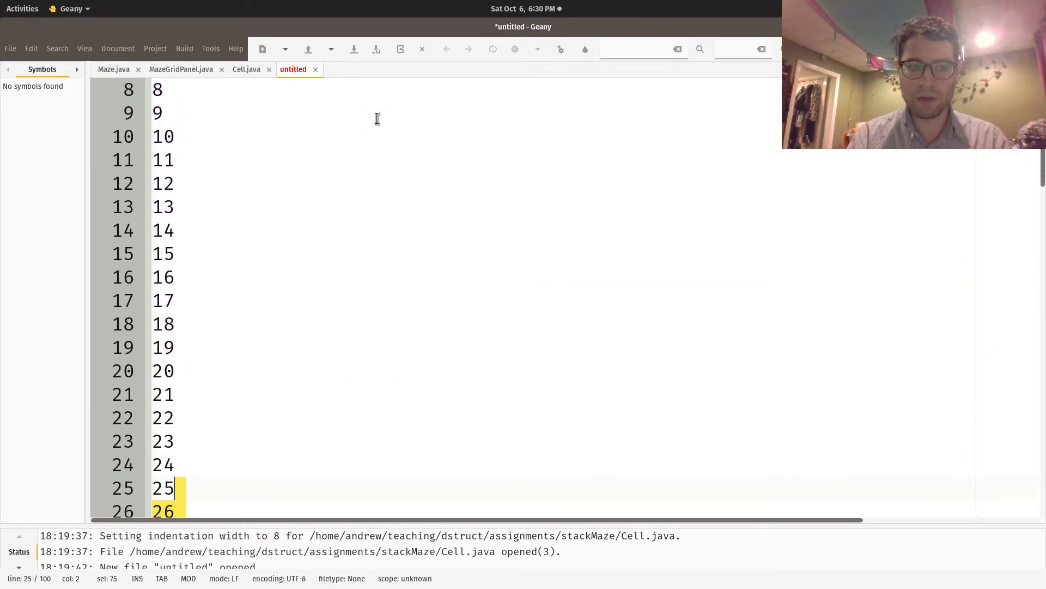
{"action": "key", "text": "shift+Down"}
{"action": "key", "text": "shift+Down"}
{"action": "key", "text": "shift+Down"}
{"action": "key", "text": "shift+Down"}
{"action": "key", "text": "shift+Down"}
{"action": "key", "text": "shift+Down"}
{"action": "key", "text": "shift+Down"}
{"action": "key", "text": "shift+Down"}
{"action": "key", "text": "shift+Down"}
{"action": "key", "text": "shift+Down"}
{"action": "key", "text": "shift+Up"}
{"action": "key", "text": "shift+Up"}
{"action": "key", "text": "shift+Up"}
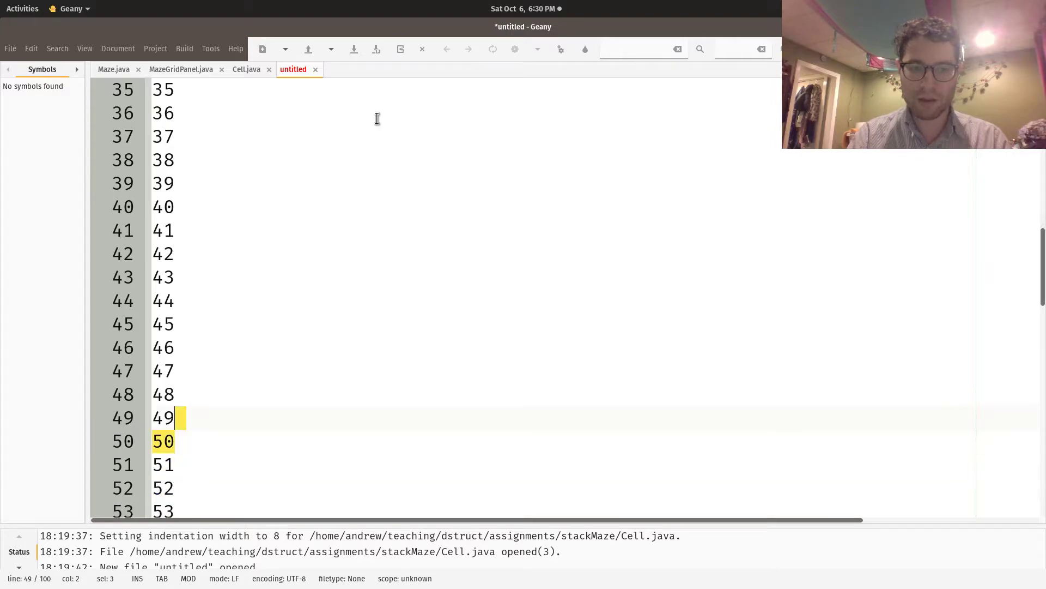
{"action": "key", "text": "shift+Down"}
{"action": "key", "text": "shift+Up"}
{"action": "key", "text": "shift+Up"}
{"action": "key", "text": "shift+Up"}
{"action": "key", "text": "shift+Up"}
{"action": "key", "text": "shift+Up"}
{"action": "key", "text": "shift+Up"}
{"action": "key", "text": "shift+Up"}
{"action": "key", "text": "shift+Up"}
{"action": "key", "text": "shift+Up"}
{"action": "key", "text": "shift+Up"}
{"action": "key", "text": "shift+Up"}
{"action": "key", "text": "shift+Up"}
{"action": "key", "text": "shift+Up"}
{"action": "key", "text": "shift+Up"}
{"action": "key", "text": "shift+Up"}
{"action": "key", "text": "shift+Up"}
{"action": "key", "text": "shift+Up"}
{"action": "key", "text": "shift+Up"}
{"action": "key", "text": "shift+Up"}
{"action": "key", "text": "shift+Up"}
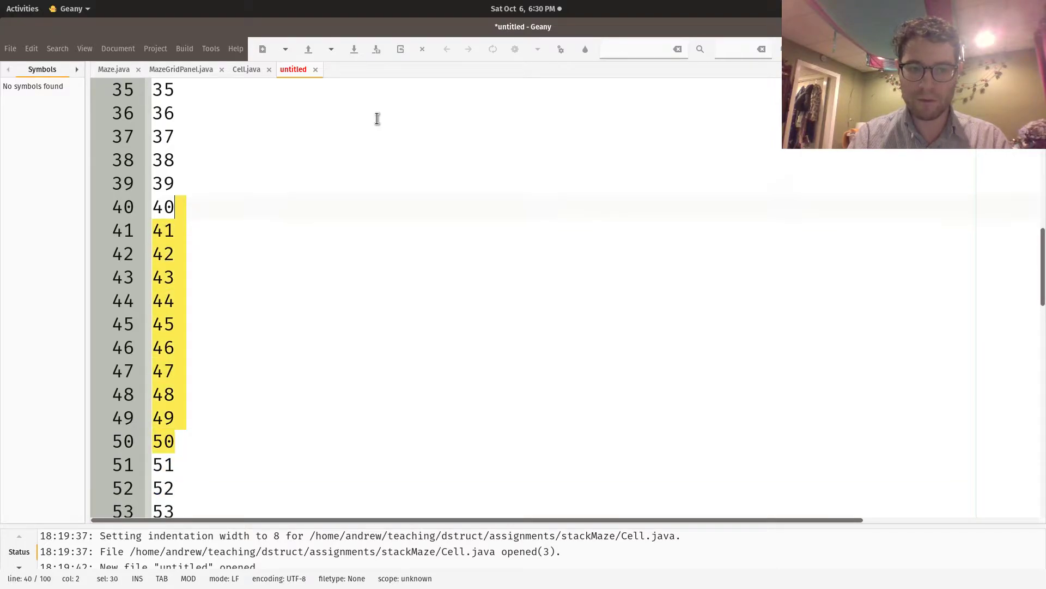
{"action": "key", "text": "ctrl+shift+Home"}
{"action": "key", "text": "ctrl+c"}
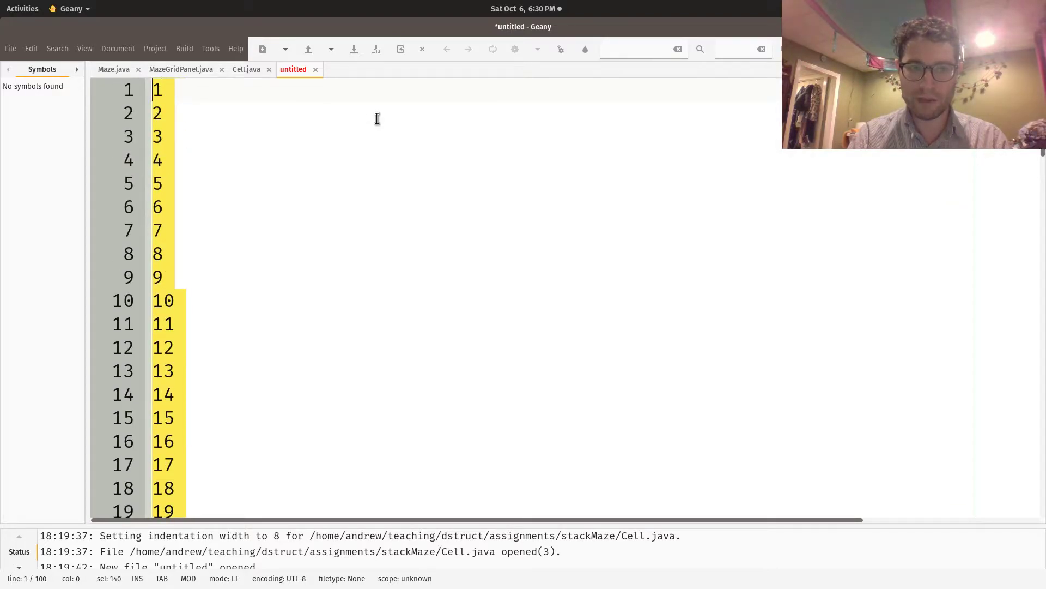
{"action": "key", "text": "Delete"}
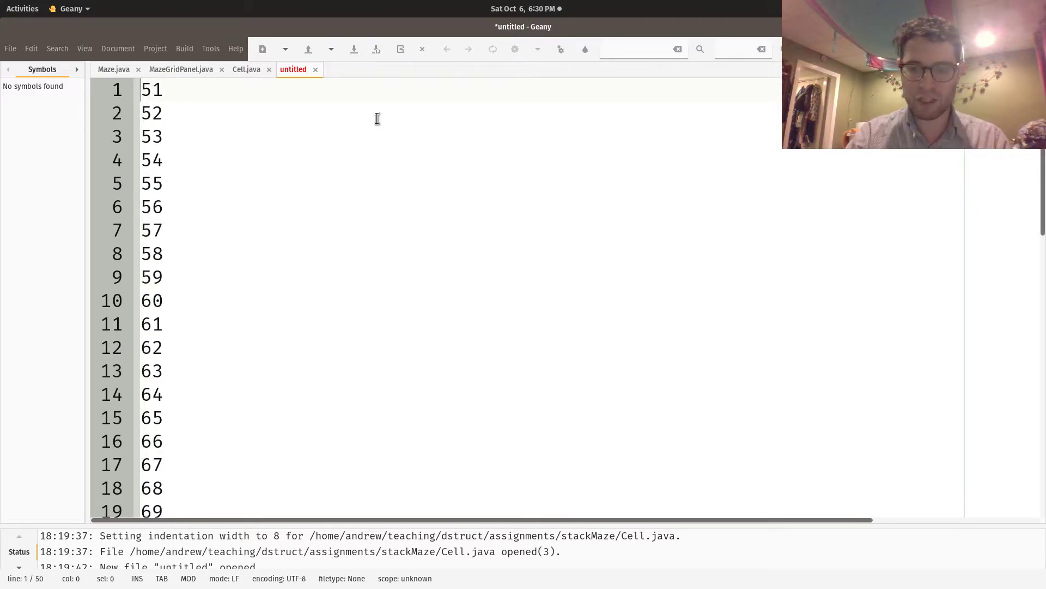
Paste the numbers 1–50 back above 51 to restore the full list.
{"action": "key", "text": "ctrl+End"}
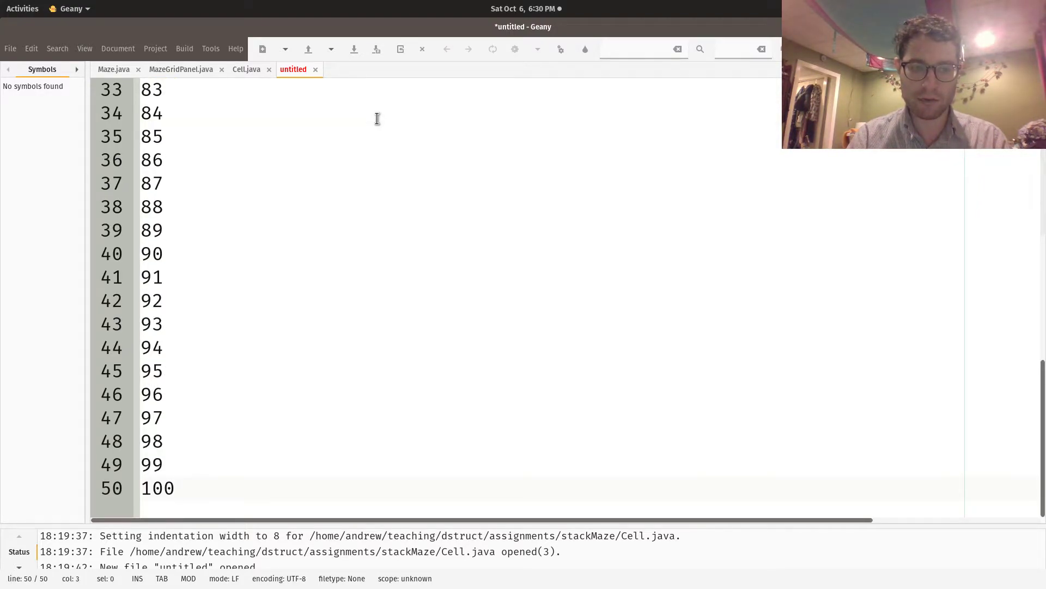
{"action": "key", "text": "Up"}
{"action": "key", "text": "Home"}
{"action": "key", "text": "ctrl+Home"}
{"action": "key", "text": "Return"}
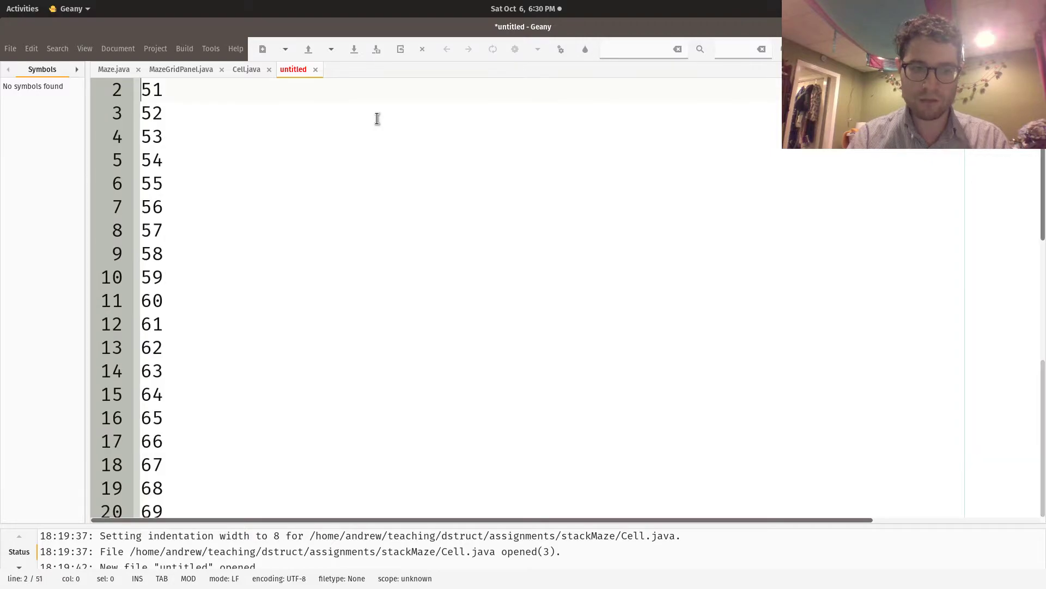
{"action": "key", "text": "Up"}
{"action": "key", "text": "ctrl+v"}
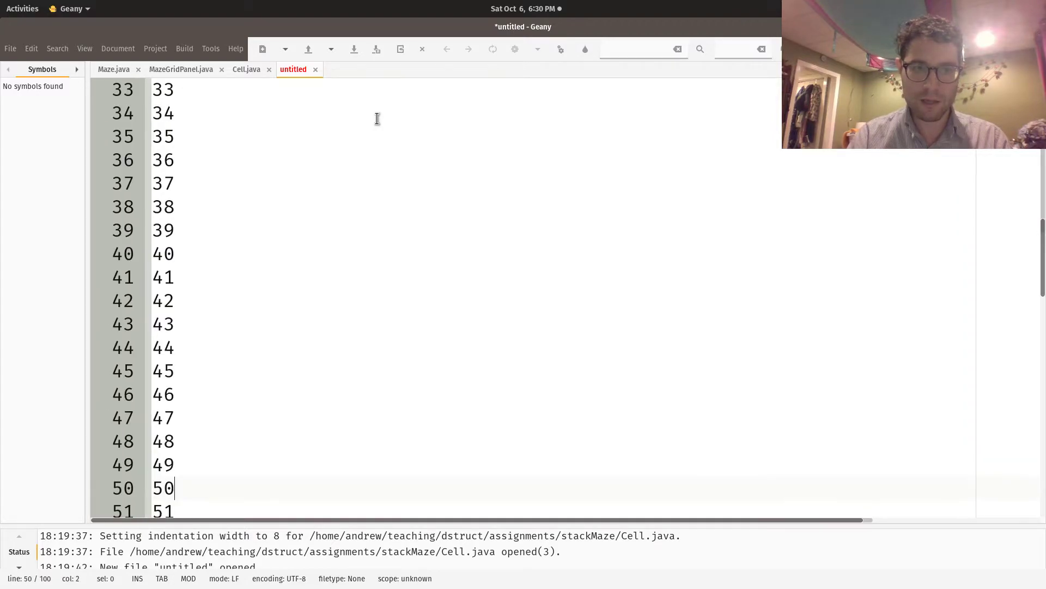
{"action": "key", "text": "Down"}
{"action": "key", "text": "Down"}
{"action": "key", "text": "Down"}
{"action": "key", "text": "Down"}
Trial-delete the numbers 50–100, then undo to bring them back.
{"action": "key", "text": "Down"}
{"action": "key", "text": "Down"}
{"action": "key", "text": "Down"}
{"action": "key", "text": "Down"}
{"action": "key", "text": "Down"}
{"action": "key", "text": "Down"}
{"action": "key", "text": "Down"}
{"action": "key", "text": "Down"}
{"action": "key", "text": "Down"}
{"action": "key", "text": "Down"}
{"action": "key", "text": "Down"}
{"action": "key", "text": "Down"}
{"action": "key", "text": "Down"}
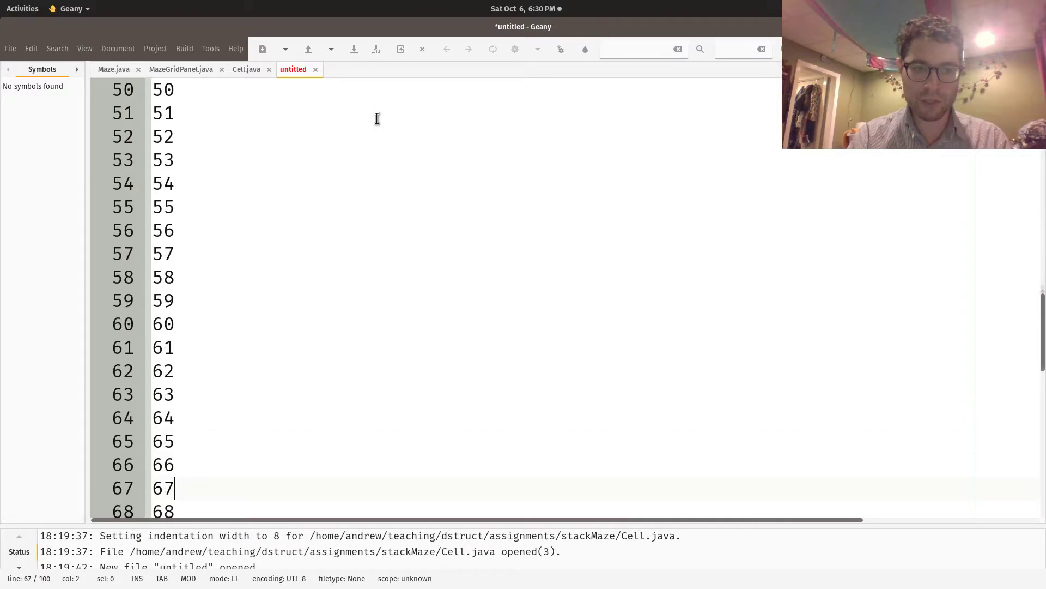
{"action": "key", "text": "Up"}
{"action": "key", "text": "Up"}
{"action": "key", "text": "Up"}
{"action": "key", "text": "Up"}
{"action": "key", "text": "Up"}
{"action": "key", "text": "Up"}
{"action": "key", "text": "Up"}
{"action": "key", "text": "Up"}
{"action": "key", "text": "Up"}
{"action": "key", "text": "Up"}
{"action": "key", "text": "Up"}
{"action": "key", "text": "Up"}
{"action": "key", "text": "Up"}
{"action": "key", "text": "Up"}
{"action": "key", "text": "Up"}
{"action": "key", "text": "Up"}
{"action": "key", "text": "Up"}
{"action": "key", "text": "Up"}
{"action": "key", "text": "Home"}
{"action": "key", "text": "Down"}
{"action": "key", "text": "Down"}
{"action": "key", "text": "Up"}
{"action": "key", "text": "shift+Down"}
{"action": "key", "text": "shift+Down"}
{"action": "key", "text": "shift+Down"}
{"action": "key", "text": "shift+Down"}
{"action": "key", "text": "shift+Down"}
{"action": "key", "text": "shift+Down"}
{"action": "key", "text": "shift+Down"}
{"action": "key", "text": "shift+Down"}
{"action": "key", "text": "shift+Down"}
{"action": "key", "text": "shift+Down"}
{"action": "key", "text": "shift+Down"}
{"action": "key", "text": "shift+Down"}
{"action": "key", "text": "shift+Down"}
{"action": "key", "text": "shift+Down"}
{"action": "key", "text": "shift+Down"}
{"action": "key", "text": "shift+Down"}
{"action": "key", "text": "shift+Down"}
{"action": "key", "text": "shift+Down"}
{"action": "key", "text": "shift+Down"}
{"action": "key", "text": "shift+Down"}
{"action": "key", "text": "shift+Down"}
{"action": "key", "text": "shift+Down"}
{"action": "key", "text": "shift+Down"}
{"action": "key", "text": "shift+Down"}
{"action": "key", "text": "shift+Down"}
{"action": "key", "text": "shift+Down"}
{"action": "key", "text": "shift+Down"}
{"action": "key", "text": "shift+Down"}
{"action": "key", "text": "shift+Down"}
{"action": "key", "text": "shift+Down"}
{"action": "key", "text": "shift+Down"}
{"action": "key", "text": "shift+Down"}
{"action": "key", "text": "shift+Down"}
{"action": "key", "text": "shift+Down"}
{"action": "key", "text": "shift+Down"}
{"action": "key", "text": "shift+Down"}
{"action": "key", "text": "shift+Down"}
{"action": "key", "text": "End"}
{"action": "key", "text": "shift+Home"}
{"action": "key", "text": "shift+Up"}
{"action": "key", "text": "shift+Up"}
{"action": "key", "text": "shift+Up"}
{"action": "key", "text": "shift+Up"}
{"action": "key", "text": "shift+Up"}
{"action": "key", "text": "shift+Up"}
{"action": "key", "text": "shift+Up"}
{"action": "key", "text": "shift+Up"}
{"action": "key", "text": "shift+Up"}
{"action": "key", "text": "shift+Up"}
{"action": "key", "text": "shift+Up"}
{"action": "key", "text": "shift+Up"}
{"action": "key", "text": "shift+Up"}
{"action": "key", "text": "shift+Up"}
{"action": "key", "text": "shift+Up"}
{"action": "key", "text": "shift+Up"}
{"action": "key", "text": "shift+Up"}
{"action": "key", "text": "shift+Up"}
{"action": "key", "text": "shift+Up"}
{"action": "key", "text": "shift+Up"}
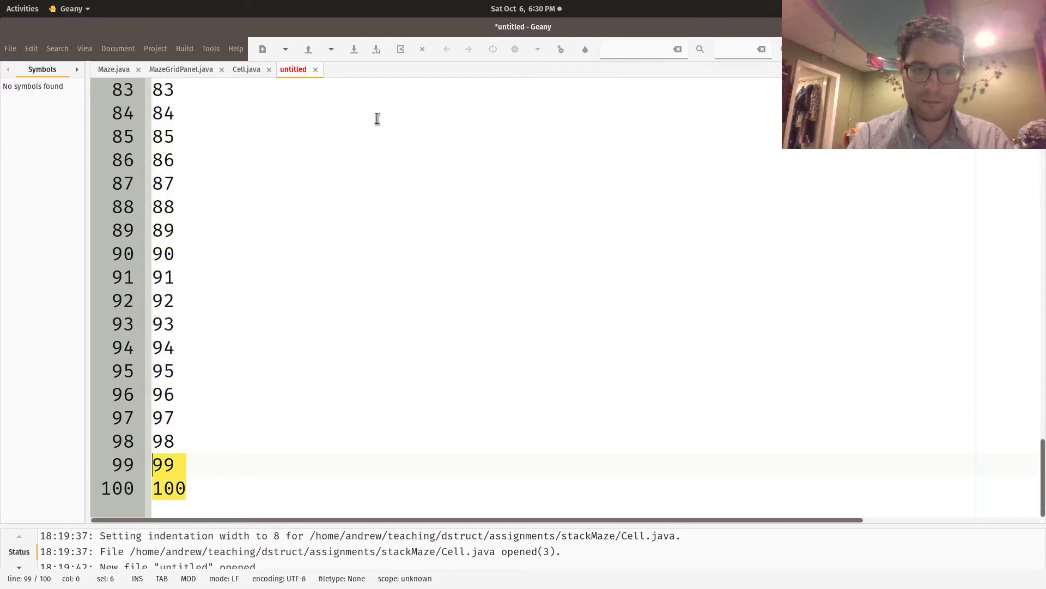
{"action": "key", "text": "shift+Up"}
{"action": "key", "text": "shift+Up"}
{"action": "key", "text": "shift+Up"}
{"action": "key", "text": "shift+Up"}
{"action": "key", "text": "shift+Up"}
{"action": "key", "text": "shift+Up"}
{"action": "key", "text": "shift+Up"}
{"action": "key", "text": "shift+Up"}
{"action": "key", "text": "shift+Up"}
{"action": "key", "text": "shift+Up"}
{"action": "key", "text": "shift+Up"}
{"action": "key", "text": "shift+Up"}
{"action": "key", "text": "shift+Up"}
{"action": "key", "text": "shift+Up"}
{"action": "key", "text": "shift+Up"}
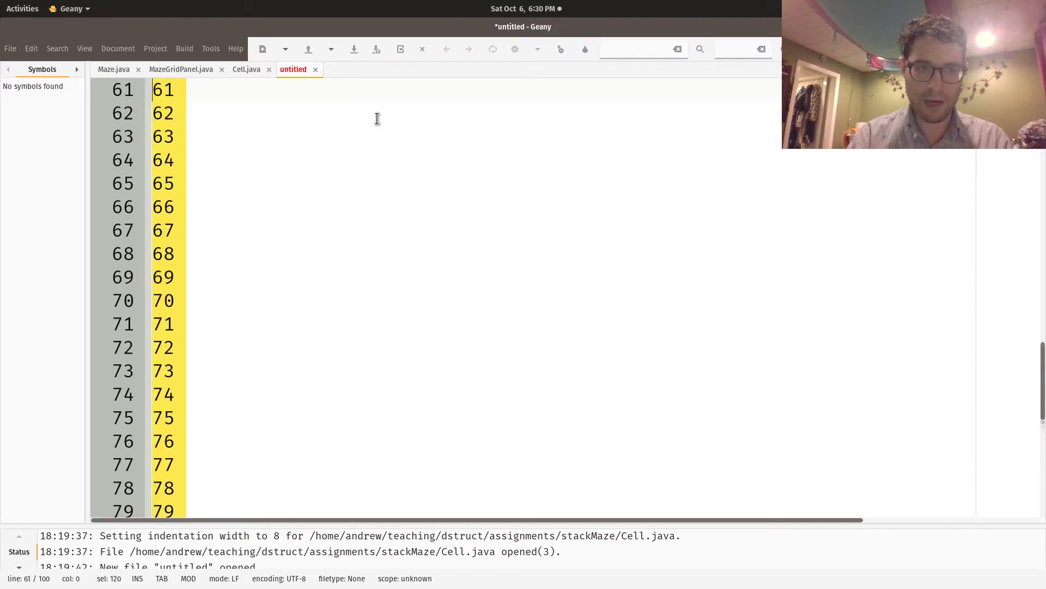
{"action": "key", "text": "shift+Up"}
{"action": "key", "text": "shift+Down"}
{"action": "key", "text": "shift+Down"}
{"action": "key", "text": "shift+Up"}
{"action": "key", "text": "Delete"}
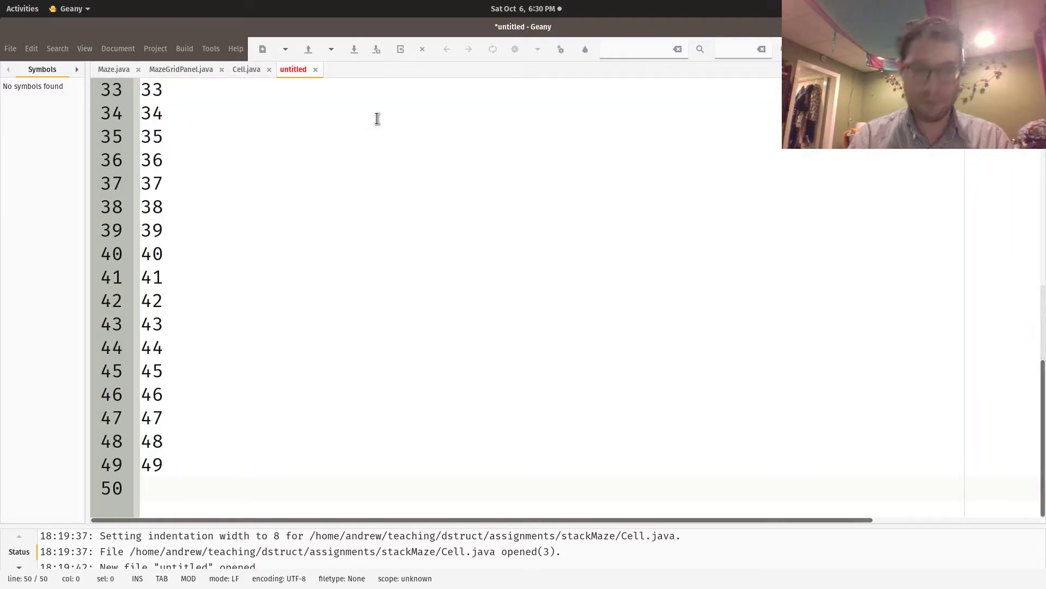
{"action": "key", "text": "BackSpace"}
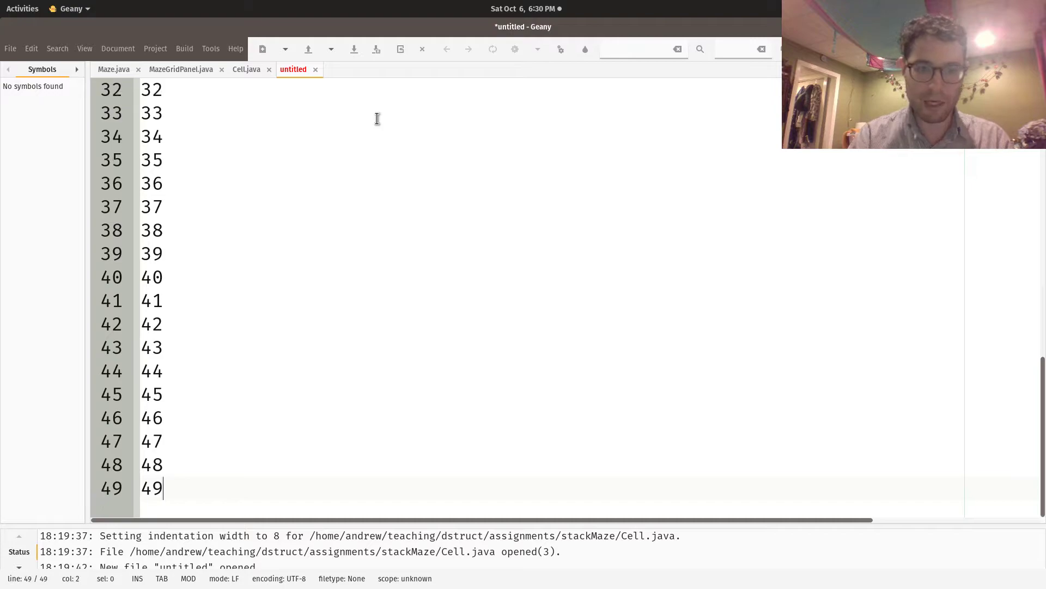
{"action": "key", "text": "ctrl+z"}
{"action": "key", "text": "ctrl+z"}
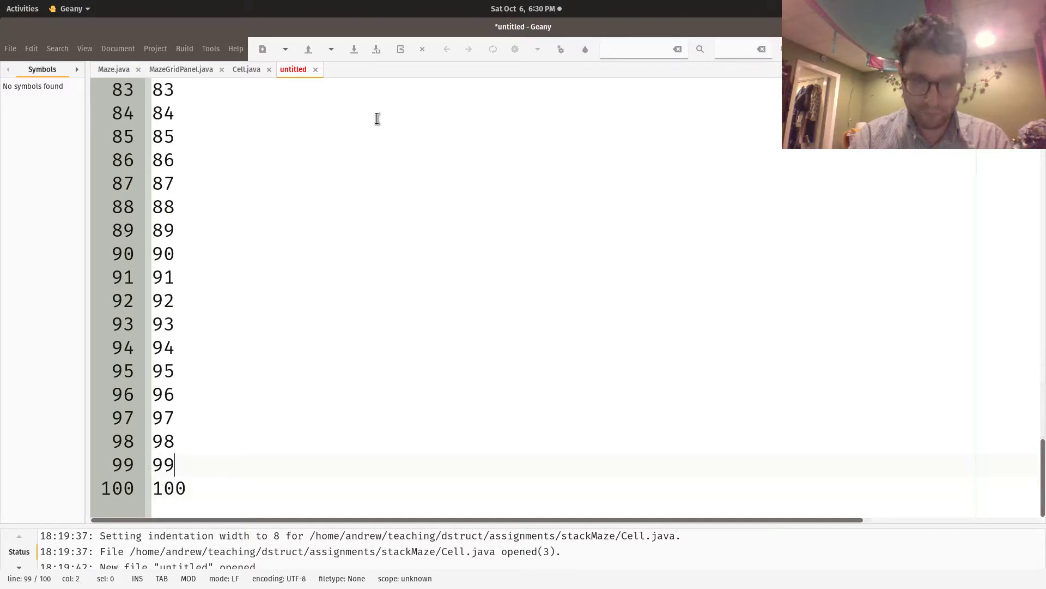
Select from the top of the list through 50 and delete those numbers.
{"action": "key", "text": "Up"}
{"action": "key", "text": "Up"}
{"action": "key", "text": "Up"}
{"action": "key", "text": "Up"}
{"action": "key", "text": "Up"}
{"action": "key", "text": "Up"}
{"action": "key", "text": "Up"}
{"action": "key", "text": "Up"}
{"action": "key", "text": "Up"}
{"action": "key", "text": "Up"}
{"action": "key", "text": "Up"}
{"action": "key", "text": "Up"}
{"action": "key", "text": "Up"}
{"action": "key", "text": "Up"}
{"action": "key", "text": "Up"}
{"action": "key", "text": "Up"}
{"action": "key", "text": "Up"}
{"action": "key", "text": "Up"}
{"action": "key", "text": "Up"}
{"action": "key", "text": "Up"}
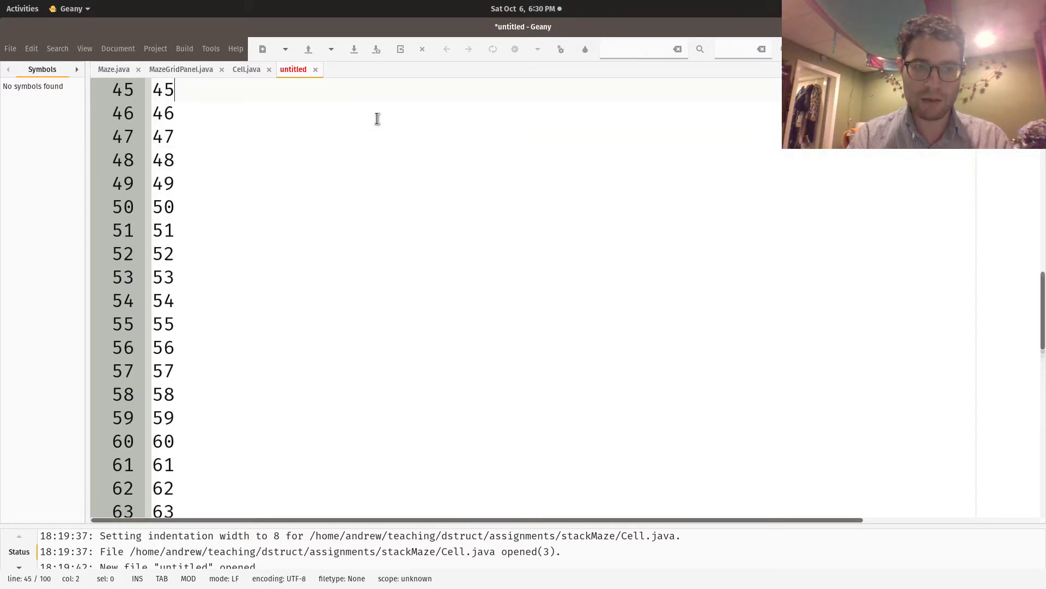
{"action": "key", "text": "Up"}
{"action": "key", "text": "Up"}
{"action": "key", "text": "Up"}
{"action": "key", "text": "Up"}
{"action": "key", "text": "Up"}
{"action": "key", "text": "Up"}
{"action": "key", "text": "Up"}
{"action": "key", "text": "Up"}
{"action": "key", "text": "Up"}
{"action": "key", "text": "Up"}
{"action": "key", "text": "Up"}
{"action": "key", "text": "Up"}
{"action": "key", "text": "Up"}
{"action": "key", "text": "Up"}
{"action": "key", "text": "Up"}
{"action": "key", "text": "Up"}
{"action": "key", "text": "Up"}
{"action": "key", "text": "Up"}
{"action": "key", "text": "Up"}
{"action": "key", "text": "Up"}
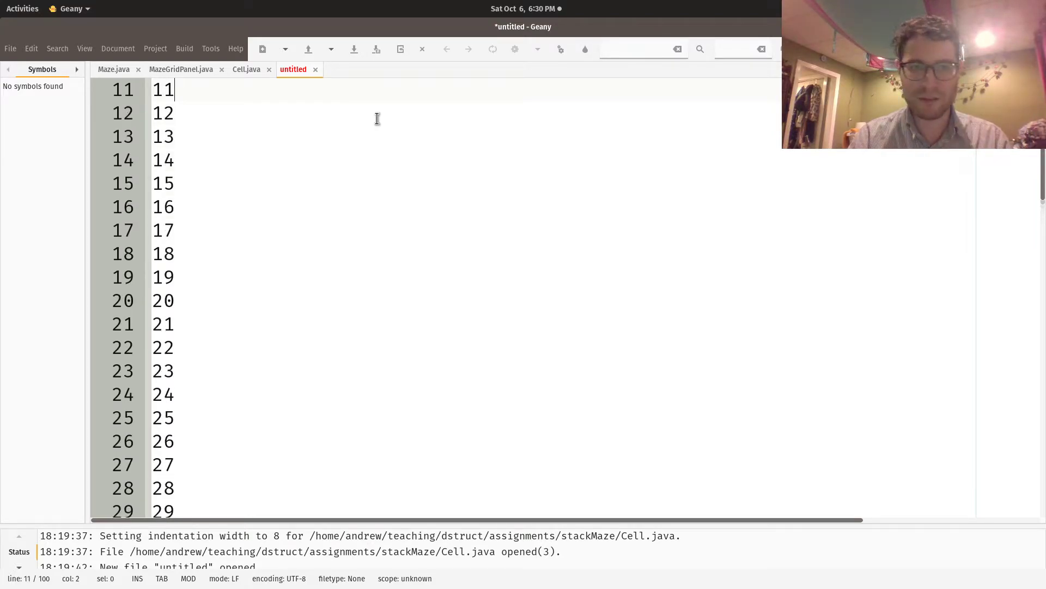
{"action": "key", "text": "Up"}
{"action": "key", "text": "Up"}
{"action": "key", "text": "Up"}
{"action": "key", "text": "Up"}
{"action": "key", "text": "Up"}
{"action": "key", "text": "Up"}
{"action": "key", "text": "Up"}
{"action": "key", "text": "Up"}
{"action": "key", "text": "Up"}
{"action": "key", "text": "Up"}
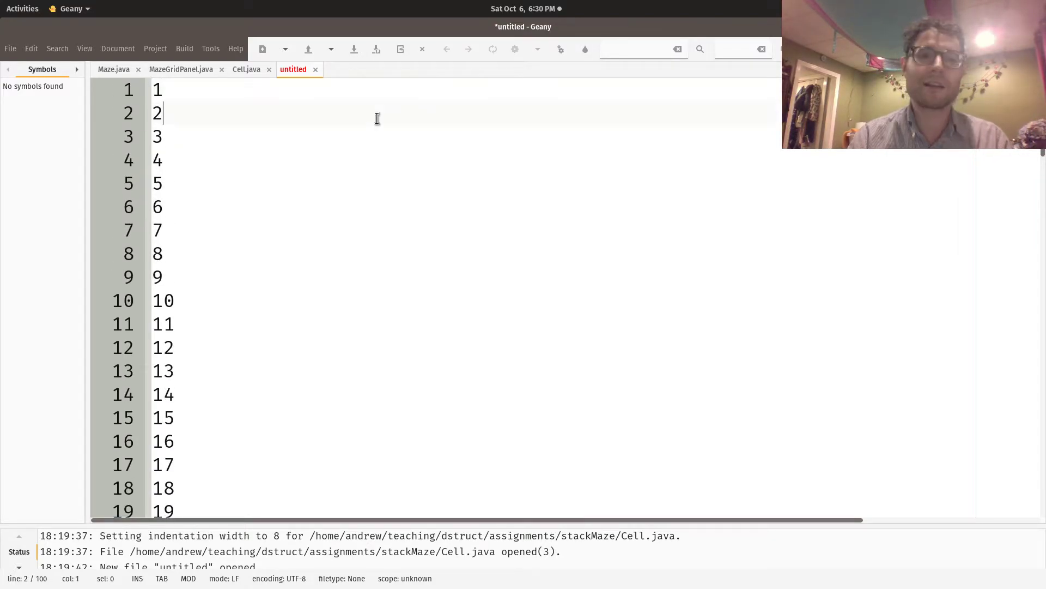
{"action": "key", "text": "shift+Down"}
{"action": "key", "text": "shift+Down"}
{"action": "key", "text": "shift+Down"}
{"action": "key", "text": "shift+Down"}
{"action": "key", "text": "shift+Down"}
{"action": "key", "text": "shift+Down"}
{"action": "key", "text": "shift+Down"}
{"action": "key", "text": "shift+Down"}
{"action": "key", "text": "shift+Down"}
{"action": "key", "text": "shift+Down"}
{"action": "key", "text": "shift+Down"}
{"action": "key", "text": "shift+Down"}
{"action": "key", "text": "shift+Down"}
{"action": "key", "text": "shift+Down"}
{"action": "key", "text": "shift+Down"}
{"action": "key", "text": "shift+Down"}
{"action": "key", "text": "shift+Down"}
{"action": "key", "text": "shift+Down"}
{"action": "key", "text": "shift+Down"}
{"action": "key", "text": "shift+Down"}
{"action": "key", "text": "shift+Down"}
{"action": "key", "text": "shift+Down"}
{"action": "key", "text": "shift+Down"}
{"action": "key", "text": "shift+Down"}
{"action": "key", "text": "shift+Down"}
{"action": "key", "text": "shift+Down"}
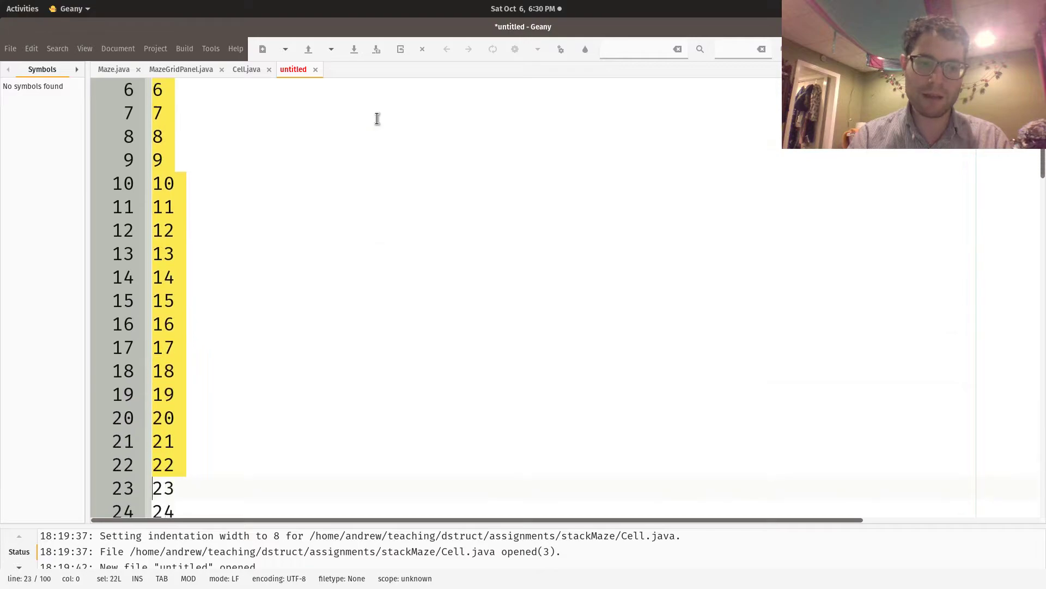
{"action": "key", "text": "shift+Up"}
{"action": "key", "text": "shift+Up"}
{"action": "key", "text": "shift+Up"}
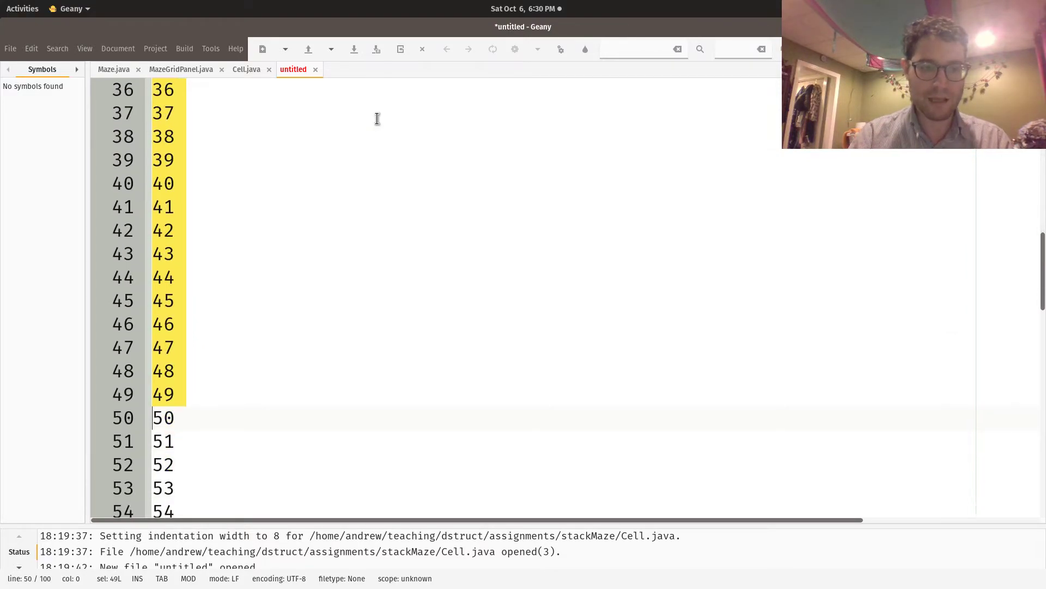
{"action": "key", "text": "shift+Right"}
{"action": "key", "text": "shift+Right"}
{"action": "key", "text": "Delete"}
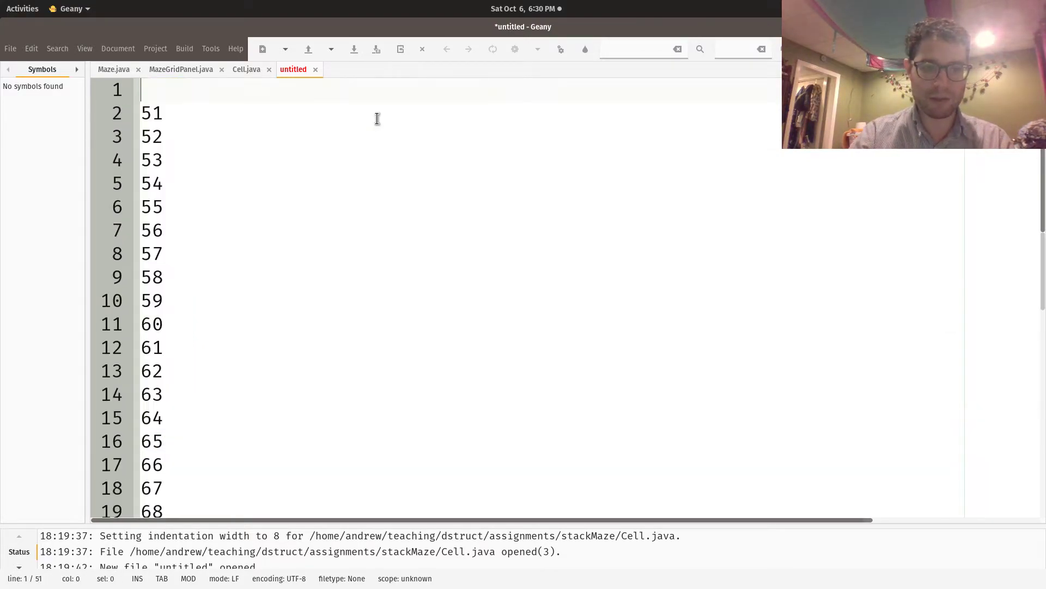
Delete the empty first line so the list starts at 51.
{"action": "key", "text": "Delete"}
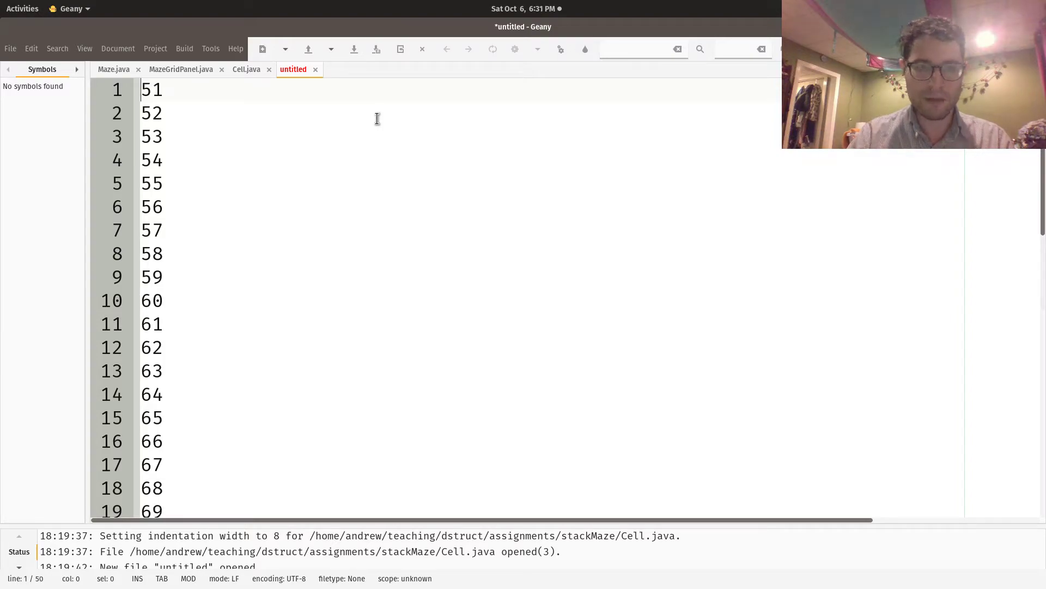
{"action": "key", "text": "Down"}
{"action": "key", "text": "Down"}
{"action": "key", "text": "Down"}
{"action": "key", "text": "Down"}
{"action": "key", "text": "Down"}
{"action": "key", "text": "Down"}
{"action": "key", "text": "Down"}
{"action": "key", "text": "Down"}
{"action": "key", "text": "Down"}
{"action": "key", "text": "Down"}
{"action": "key", "text": "Down"}
{"action": "key", "text": "Down"}
{"action": "key", "text": "Down"}
{"action": "key", "text": "Down"}
{"action": "key", "text": "Down"}
{"action": "key", "text": "Down"}
{"action": "key", "text": "Down"}
{"action": "key", "text": "Down"}
{"action": "key", "text": "Down"}
{"action": "key", "text": "Down"}
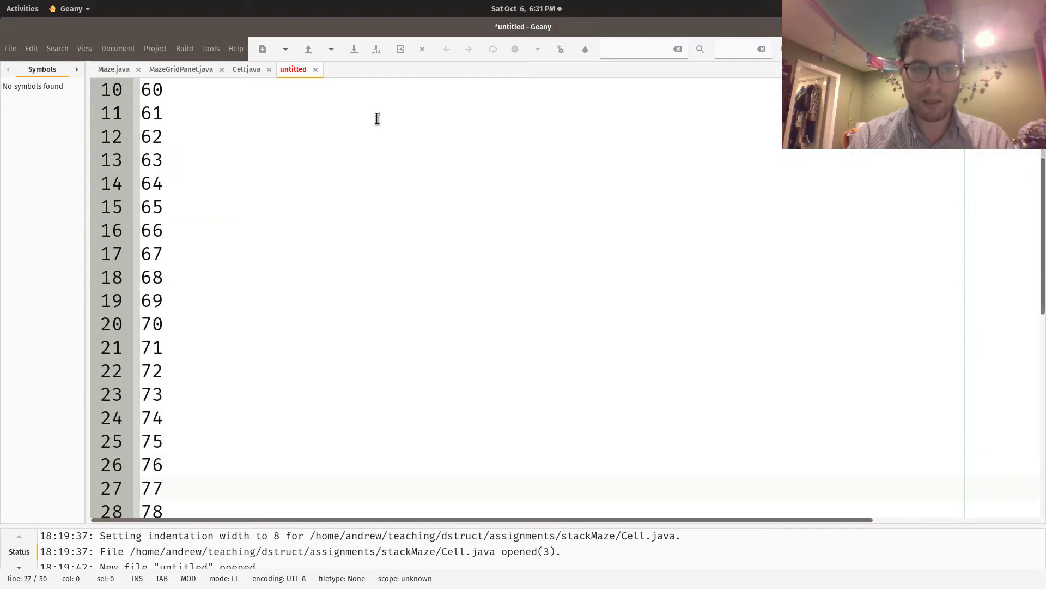
{"action": "key", "text": "ctrl+End"}
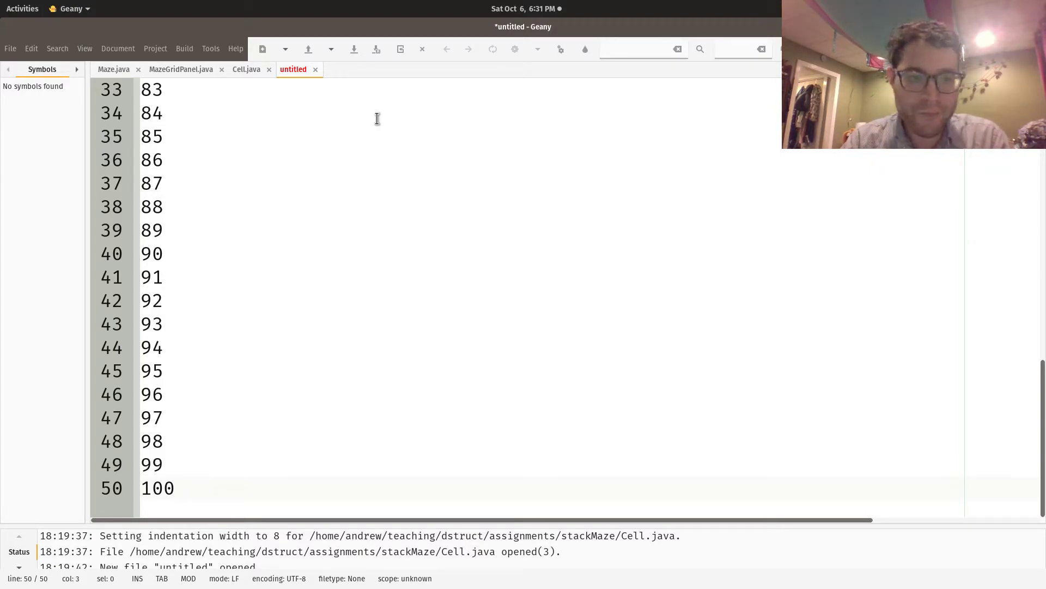
{"action": "key", "text": "Home"}
{"action": "key", "text": "Up"}
{"action": "key", "text": "Up"}
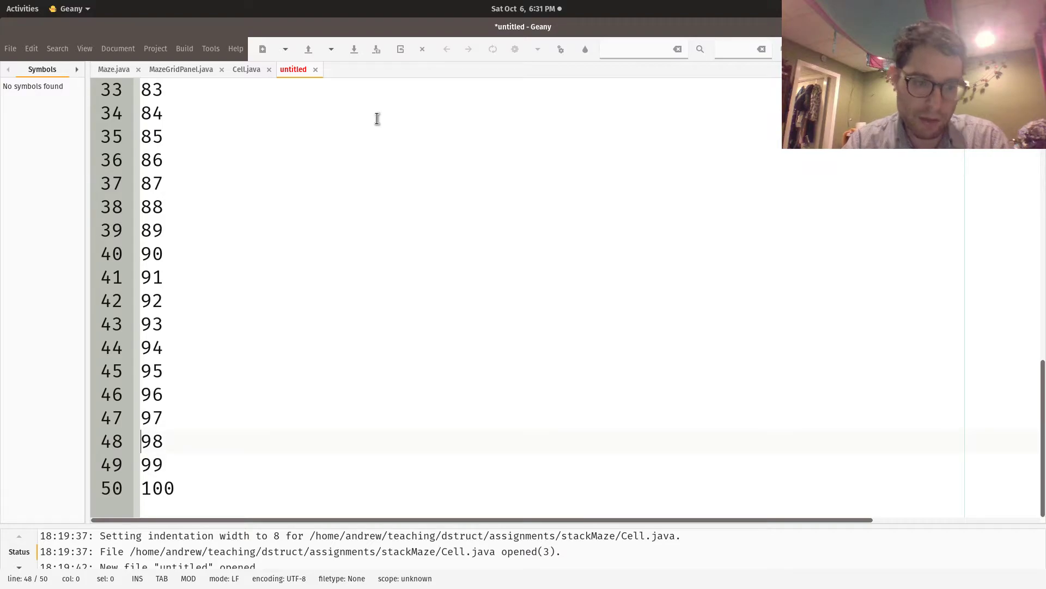
Locate 75 at line 25, the list's midpoint, and briefly highlight it.
{"action": "key", "text": "Up"}
{"action": "key", "text": "Up"}
{"action": "key", "text": "Up"}
{"action": "key", "text": "Up"}
{"action": "key", "text": "Up"}
{"action": "key", "text": "Up"}
{"action": "key", "text": "Up"}
{"action": "key", "text": "Up"}
{"action": "key", "text": "Up"}
{"action": "key", "text": "Up"}
{"action": "key", "text": "Up"}
{"action": "key", "text": "Up"}
{"action": "key", "text": "Up"}
{"action": "key", "text": "Up"}
{"action": "key", "text": "Up"}
{"action": "key", "text": "Up"}
{"action": "key", "text": "Up"}
{"action": "key", "text": "Up"}
{"action": "key", "text": "Up"}
{"action": "key", "text": "Up"}
{"action": "key", "text": "Up"}
{"action": "key", "text": "Up"}
{"action": "key", "text": "Up"}
{"action": "key", "text": "Up"}
{"action": "key", "text": "Up"}
{"action": "key", "text": "Up"}
{"action": "key", "text": "Up"}
{"action": "key", "text": "Up"}
{"action": "key", "text": "Up"}
{"action": "key", "text": "Up"}
{"action": "key", "text": "Up"}
{"action": "key", "text": "Up"}
{"action": "key", "text": "Up"}
{"action": "key", "text": "Up"}
{"action": "key", "text": "Up"}
{"action": "key", "text": "Up"}
{"action": "key", "text": "Up"}
{"action": "key", "text": "Up"}
{"action": "key", "text": "Up"}
{"action": "key", "text": "Up"}
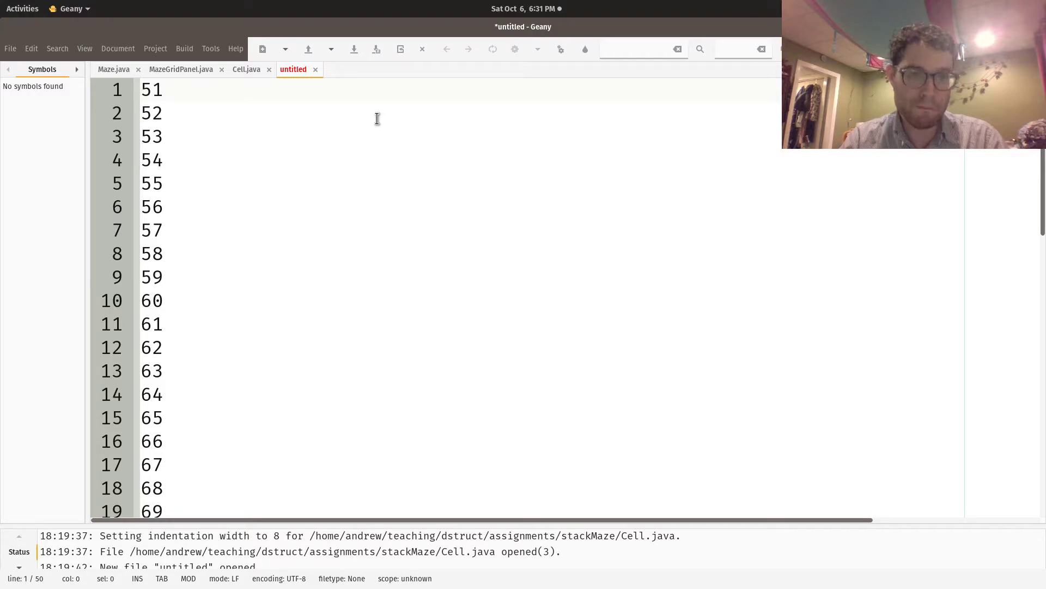
{"action": "key", "text": "Down"}
{"action": "key", "text": "Down"}
{"action": "key", "text": "Down"}
{"action": "key", "text": "Down"}
{"action": "key", "text": "Down"}
{"action": "key", "text": "Down"}
{"action": "key", "text": "Down"}
{"action": "key", "text": "Down"}
{"action": "key", "text": "Down"}
{"action": "key", "text": "Down"}
{"action": "key", "text": "Down"}
{"action": "key", "text": "Down"}
{"action": "key", "text": "Down"}
{"action": "key", "text": "Down"}
{"action": "key", "text": "Down"}
{"action": "key", "text": "Down"}
{"action": "key", "text": "Down"}
{"action": "key", "text": "Down"}
{"action": "key", "text": "Down"}
{"action": "key", "text": "Down"}
{"action": "key", "text": "Down"}
{"action": "key", "text": "Down"}
{"action": "key", "text": "Down"}
{"action": "key", "text": "Down"}
{"action": "key", "text": "Down"}
{"action": "key", "text": "Down"}
{"action": "key", "text": "Down"}
{"action": "key", "text": "Down"}
{"action": "key", "text": "Down"}
{"action": "key", "text": "Down"}
{"action": "key", "text": "Down"}
{"action": "key", "text": "Down"}
{"action": "key", "text": "Down"}
{"action": "key", "text": "Down"}
{"action": "key", "text": "Down"}
{"action": "key", "text": "Down"}
{"action": "key", "text": "Down"}
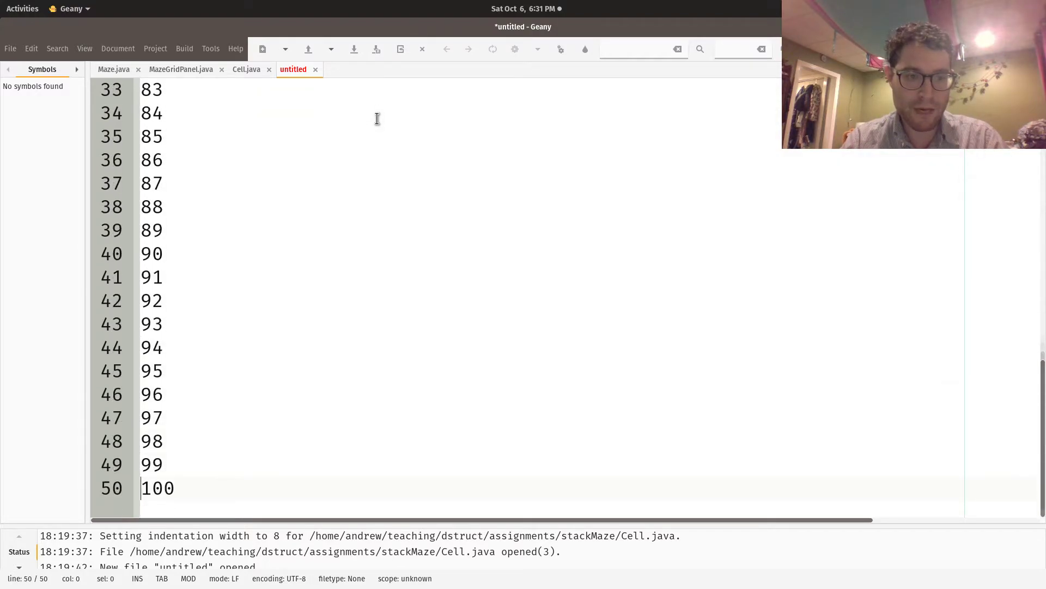
{"action": "key", "text": "End"}
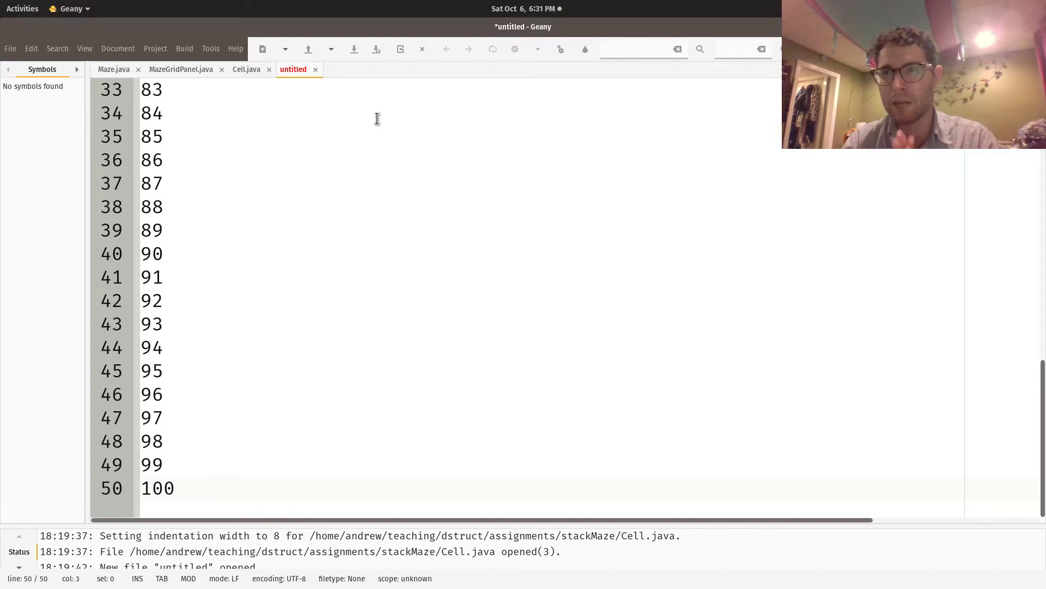
{"action": "key", "text": "Home"}
{"action": "key", "text": "Up"}
{"action": "key", "text": "Up"}
{"action": "key", "text": "Up"}
{"action": "key", "text": "Up"}
{"action": "key", "text": "Up"}
{"action": "key", "text": "Up"}
{"action": "key", "text": "Up"}
{"action": "key", "text": "Up"}
{"action": "key", "text": "Up"}
{"action": "key", "text": "Up"}
{"action": "key", "text": "Up"}
{"action": "key", "text": "Up"}
{"action": "key", "text": "Up"}
{"action": "key", "text": "Up"}
{"action": "key", "text": "Up"}
{"action": "key", "text": "Up"}
{"action": "key", "text": "Up"}
{"action": "key", "text": "Up"}
{"action": "key", "text": "Up"}
{"action": "key", "text": "Up"}
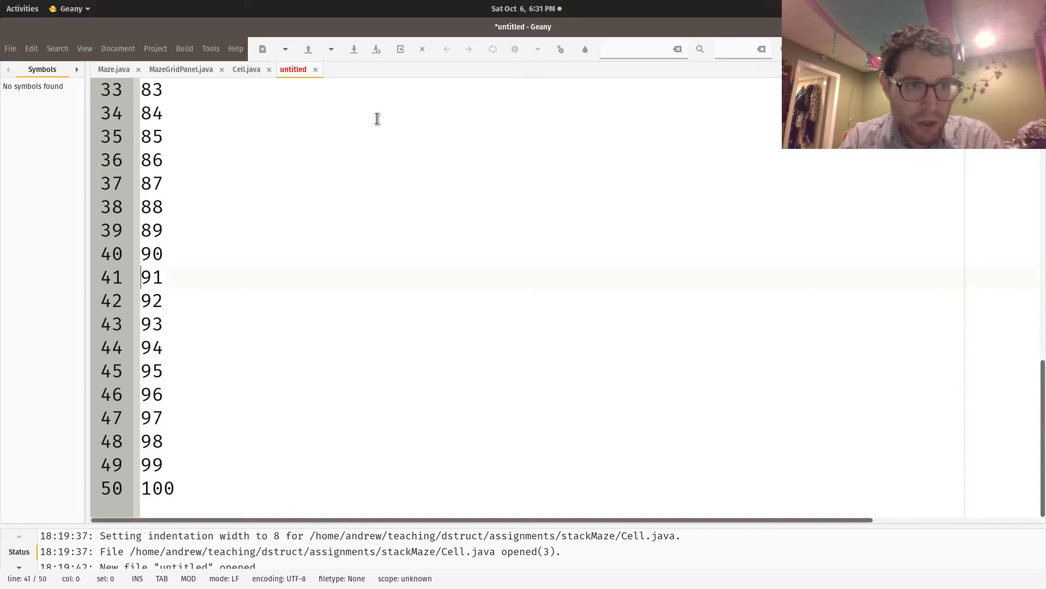
{"action": "key", "text": "Down"}
{"action": "key", "text": "Down"}
{"action": "key", "text": "Down"}
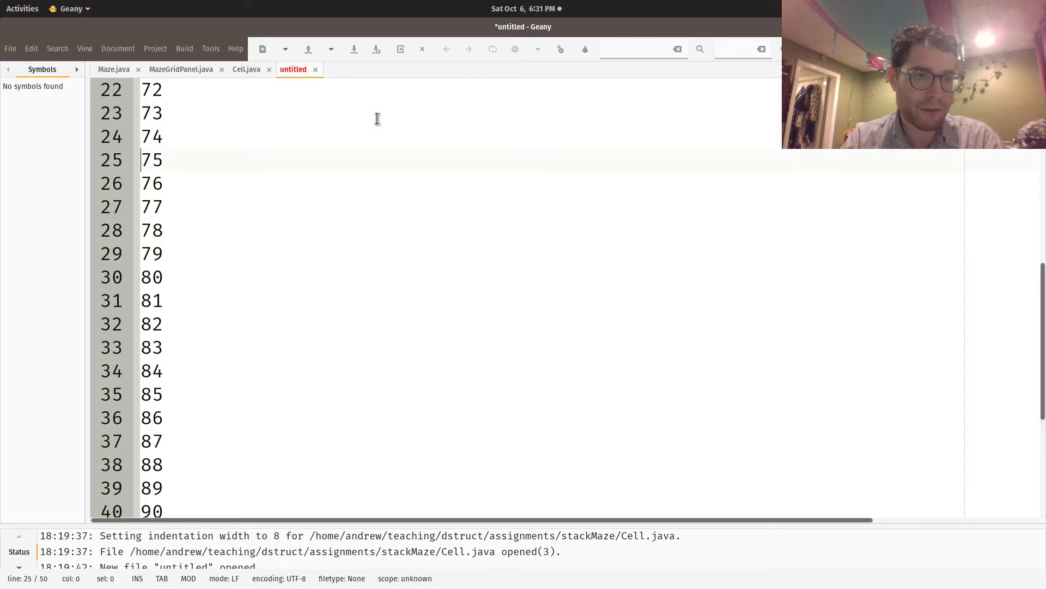
{"action": "key", "text": "shift+End"}
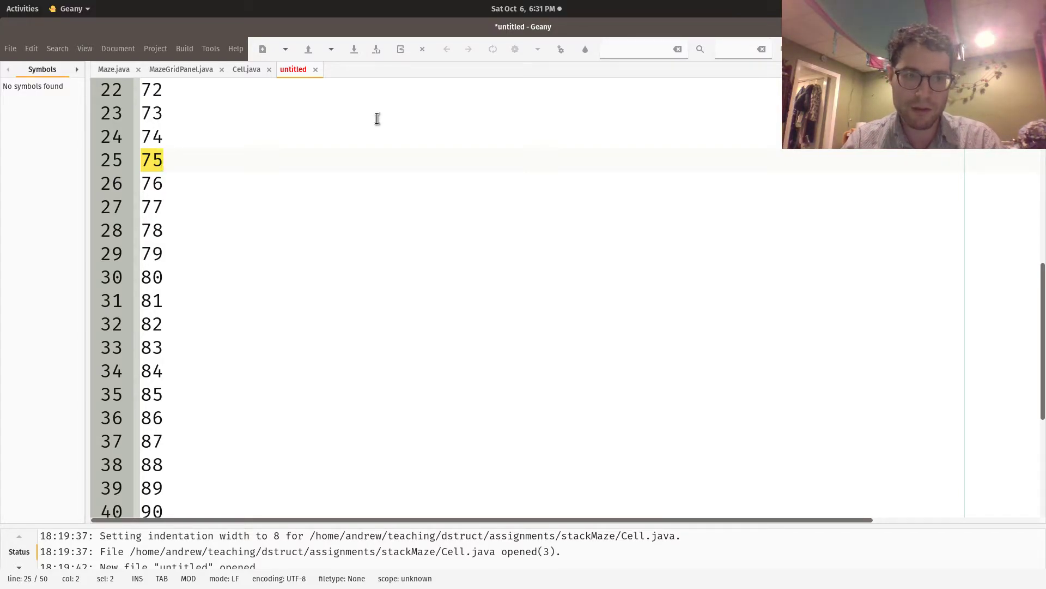
{"action": "key", "text": "Right"}
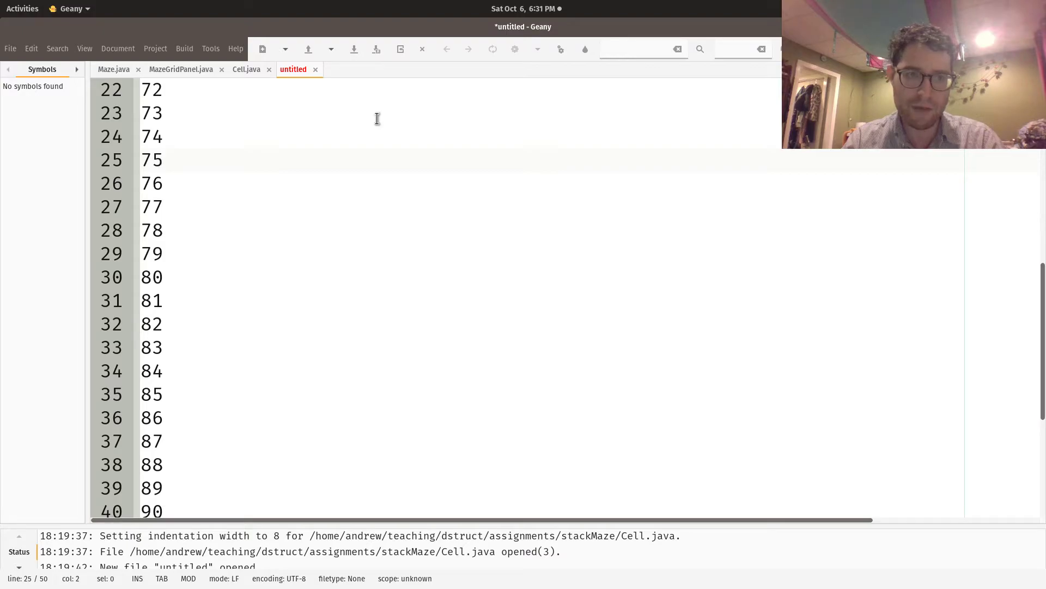
Zoom out, select the numbers 51 through 75, and delete them.
{"action": "key", "text": "shift+Home"}
{"action": "key", "text": "shift+Up"}
{"action": "key", "text": "shift+Up"}
{"action": "key", "text": "shift+Up"}
{"action": "key", "text": "shift+Up"}
{"action": "key", "text": "shift+Up"}
{"action": "key", "text": "shift+Up"}
{"action": "key", "text": "shift+Up"}
{"action": "key", "text": "shift+Up"}
{"action": "key", "text": "shift+Up"}
{"action": "key", "text": "shift+Up"}
{"action": "key", "text": "shift+Up"}
{"action": "key", "text": "shift+Up"}
{"action": "key", "text": "shift+Up"}
{"action": "key", "text": "shift+Up"}
{"action": "key", "text": "shift+Up"}
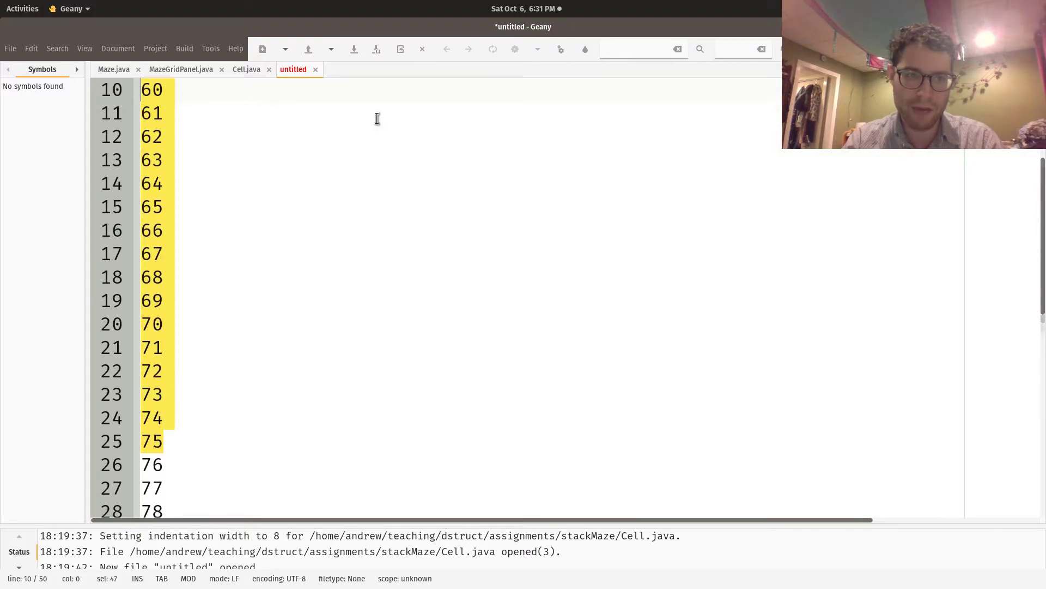
{"action": "key", "text": "ctrl+minus"}
{"action": "key", "text": "ctrl+minus"}
{"action": "key", "text": "ctrl+minus"}
{"action": "key", "text": "ctrl+minus"}
{"action": "key", "text": "ctrl+minus"}
{"action": "key", "text": "ctrl+minus"}
{"action": "key", "text": "ctrl+minus"}
{"action": "key", "text": "ctrl+minus"}
{"action": "key", "text": "ctrl+minus"}
{"action": "key", "text": "ctrl+minus"}
{"action": "key", "text": "ctrl+minus"}
{"action": "key", "text": "ctrl+minus"}
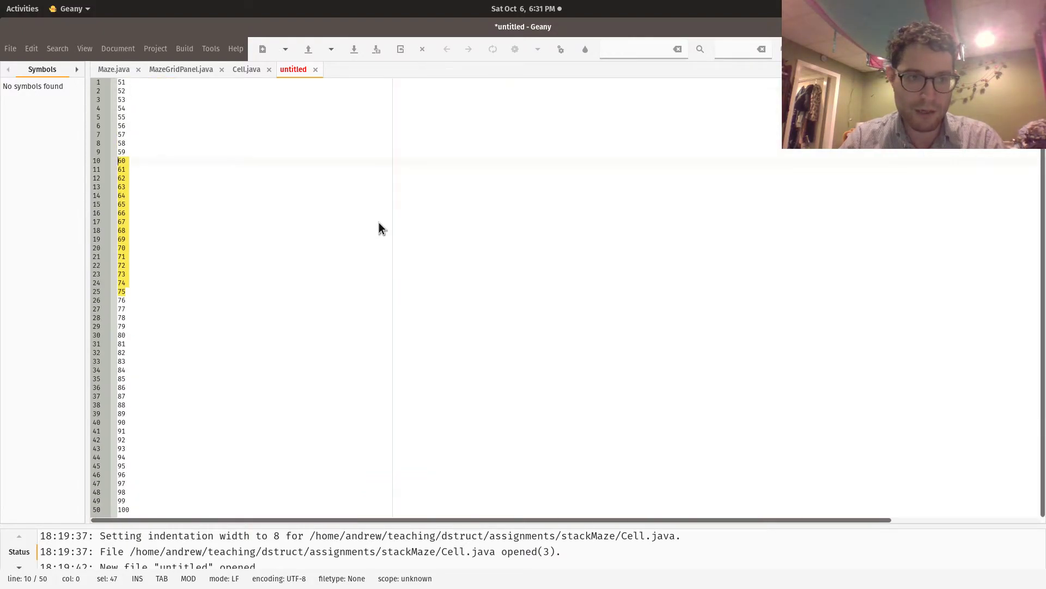
{"action": "key", "text": "shift+Up"}
{"action": "key", "text": "shift+Up"}
{"action": "key", "text": "shift+Up"}
{"action": "key", "text": "shift+Up"}
{"action": "key", "text": "shift+Up"}
{"action": "key", "text": "shift+Up"}
{"action": "key", "text": "shift+Up"}
{"action": "key", "text": "shift+Up"}
{"action": "key", "text": "shift+Up"}
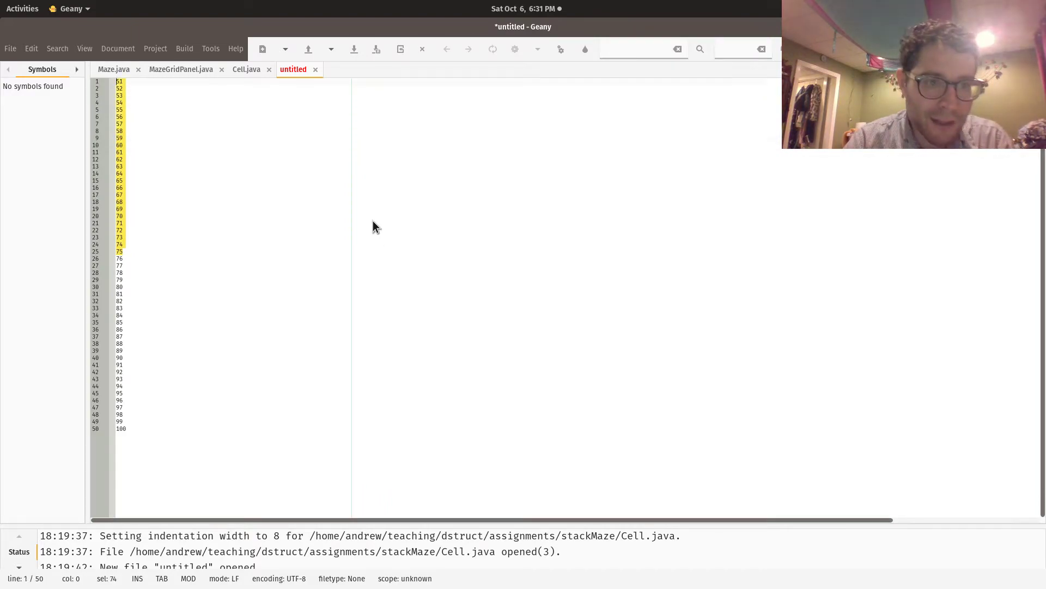
{"action": "key", "text": "Left"}
{"action": "key", "text": "shift+Down"}
{"action": "key", "text": "shift+Down"}
{"action": "key", "text": "shift+Down"}
{"action": "key", "text": "shift+Down"}
{"action": "key", "text": "shift+Down"}
{"action": "key", "text": "shift+Down"}
{"action": "key", "text": "shift+Down"}
{"action": "key", "text": "shift+Down"}
{"action": "key", "text": "shift+Down"}
{"action": "key", "text": "shift+Down"}
{"action": "key", "text": "shift+Down"}
{"action": "key", "text": "shift+Down"}
{"action": "key", "text": "shift+Down"}
{"action": "key", "text": "shift+Down"}
{"action": "key", "text": "shift+Down"}
{"action": "key", "text": "shift+Down"}
{"action": "key", "text": "shift+Down"}
{"action": "key", "text": "shift+Down"}
{"action": "key", "text": "shift+Down"}
{"action": "key", "text": "shift+Down"}
{"action": "key", "text": "shift+Right"}
{"action": "key", "text": "shift+Right"}
{"action": "key", "text": "Delete"}
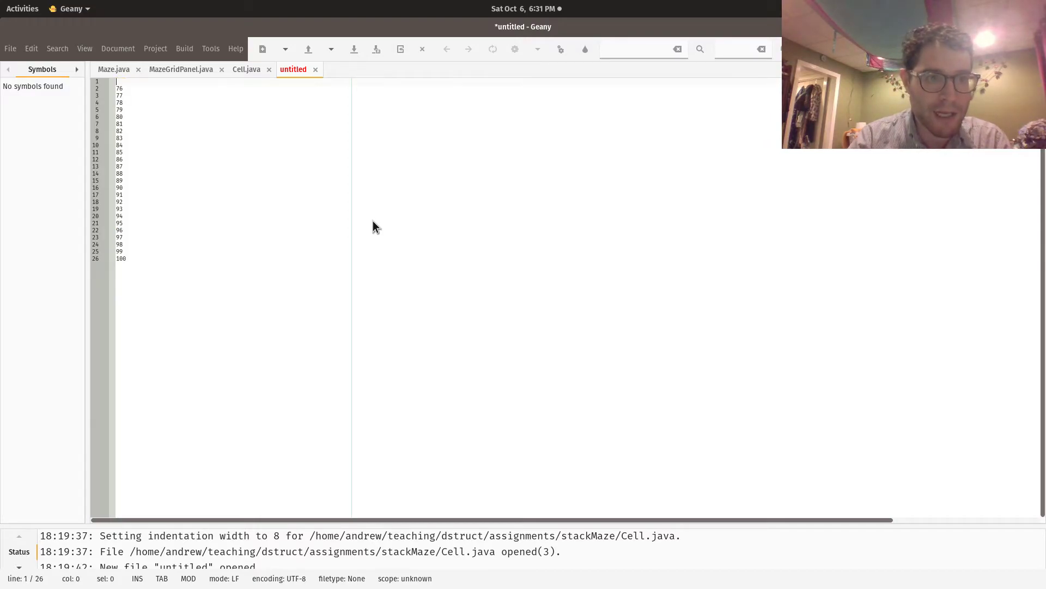
Remove the leftover empty first line and zoom the 76–100 text back in.
{"action": "key", "text": "Delete"}
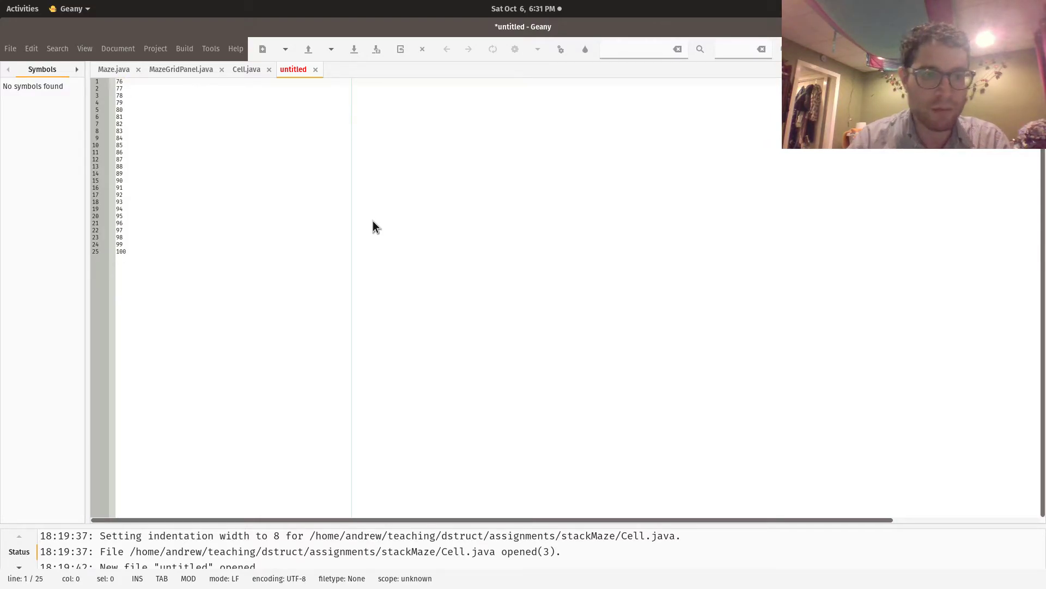
{"action": "key", "text": "shift+Down"}
{"action": "key", "text": "shift+Down"}
{"action": "key", "text": "shift+Down"}
{"action": "key", "text": "shift+Down"}
{"action": "key", "text": "shift+Down"}
{"action": "key", "text": "shift+Down"}
{"action": "key", "text": "shift+Down"}
{"action": "key", "text": "shift+Down"}
{"action": "key", "text": "shift+Down"}
{"action": "key", "text": "shift+Down"}
{"action": "key", "text": "shift+Down"}
{"action": "key", "text": "shift+Down"}
{"action": "key", "text": "shift+Down"}
{"action": "key", "text": "shift+Down"}
{"action": "key", "text": "shift+Down"}
{"action": "key", "text": "shift+Down"}
{"action": "key", "text": "shift+Down"}
{"action": "key", "text": "shift+Down"}
{"action": "key", "text": "shift+Down"}
{"action": "key", "text": "shift+Down"}
{"action": "key", "text": "shift+End"}
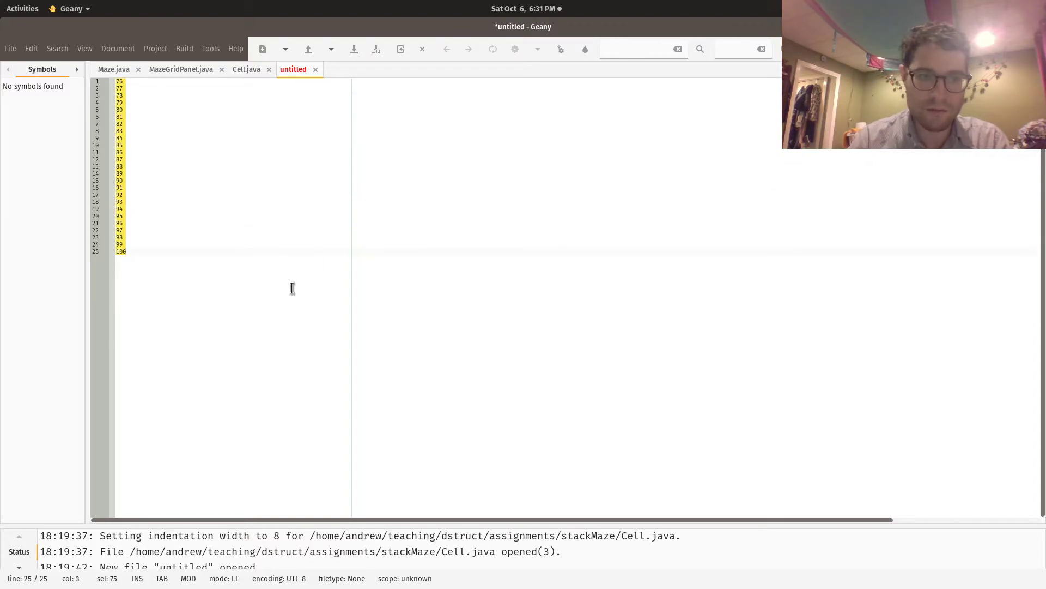
{"action": "scroll", "coordinate": [294, 304], "scroll_direction": "up", "scroll_amount": 5}
{"action": "scroll", "coordinate": [298, 305], "scroll_direction": "up", "scroll_amount": 2}
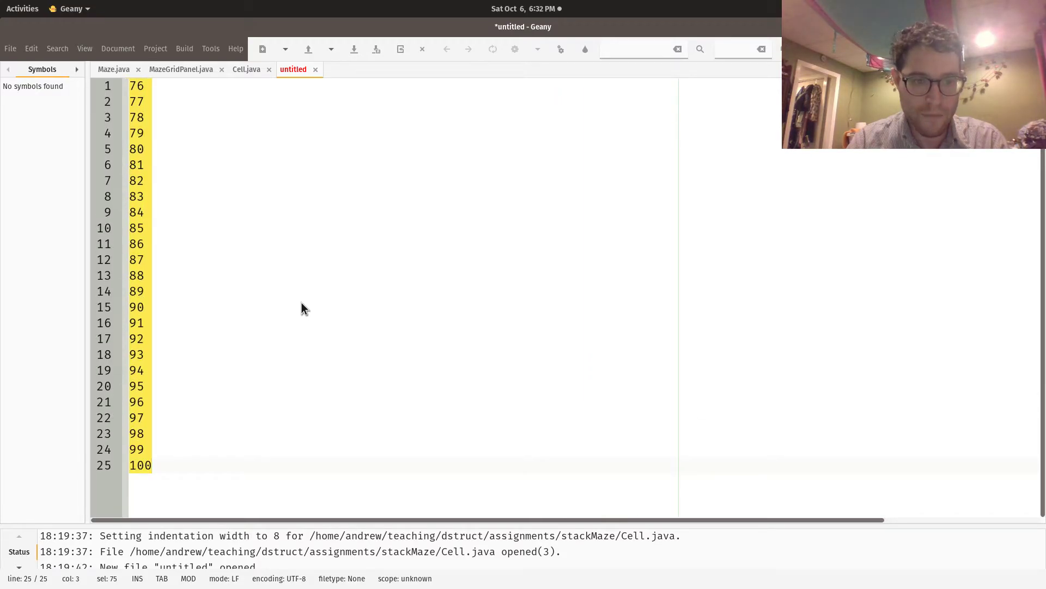
{"action": "scroll", "coordinate": [302, 303], "scroll_direction": "up", "scroll_amount": 1}
Go to 88 on line 13 and select from 88 back up to 76.
{"action": "scroll", "coordinate": [303, 308], "scroll_direction": "up", "scroll_amount": 1}
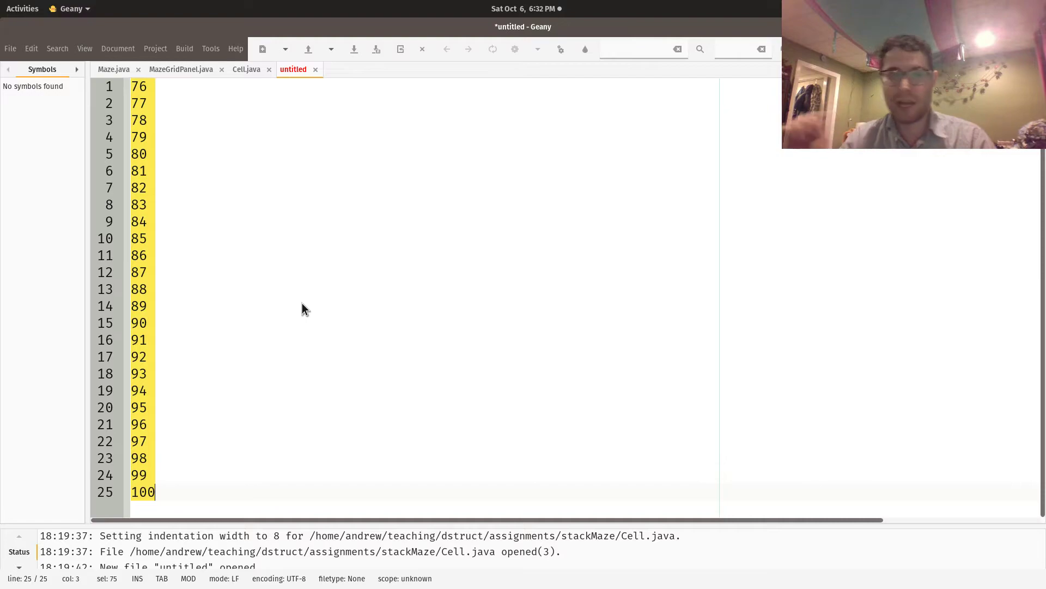
{"action": "key", "text": "Up"}
{"action": "key", "text": "Up"}
{"action": "key", "text": "Home"}
{"action": "key", "text": "Up"}
{"action": "key", "text": "Up"}
{"action": "key", "text": "Up"}
{"action": "key", "text": "Up"}
{"action": "key", "text": "Up"}
{"action": "key", "text": "Up"}
{"action": "key", "text": "Up"}
{"action": "key", "text": "Up"}
{"action": "key", "text": "Up"}
{"action": "key", "text": "Up"}
{"action": "key", "text": "Up"}
{"action": "key", "text": "Up"}
{"action": "key", "text": "Up"}
{"action": "key", "text": "Up"}
{"action": "key", "text": "Up"}
{"action": "key", "text": "Up"}
{"action": "key", "text": "Up"}
{"action": "key", "text": "Up"}
{"action": "key", "text": "Up"}
{"action": "key", "text": "Up"}
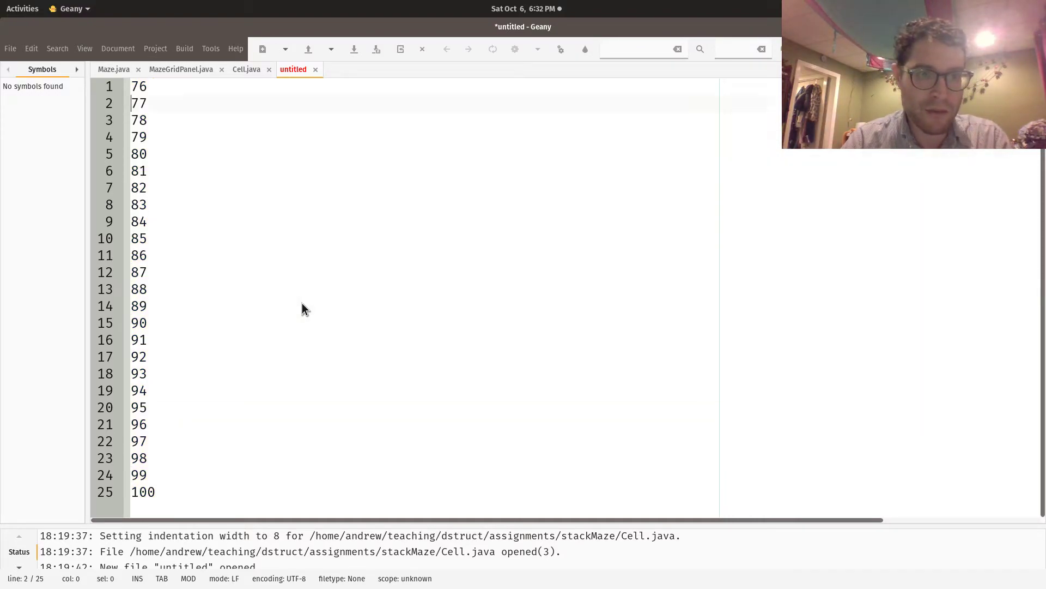
{"action": "key", "text": "ctrl+End"}
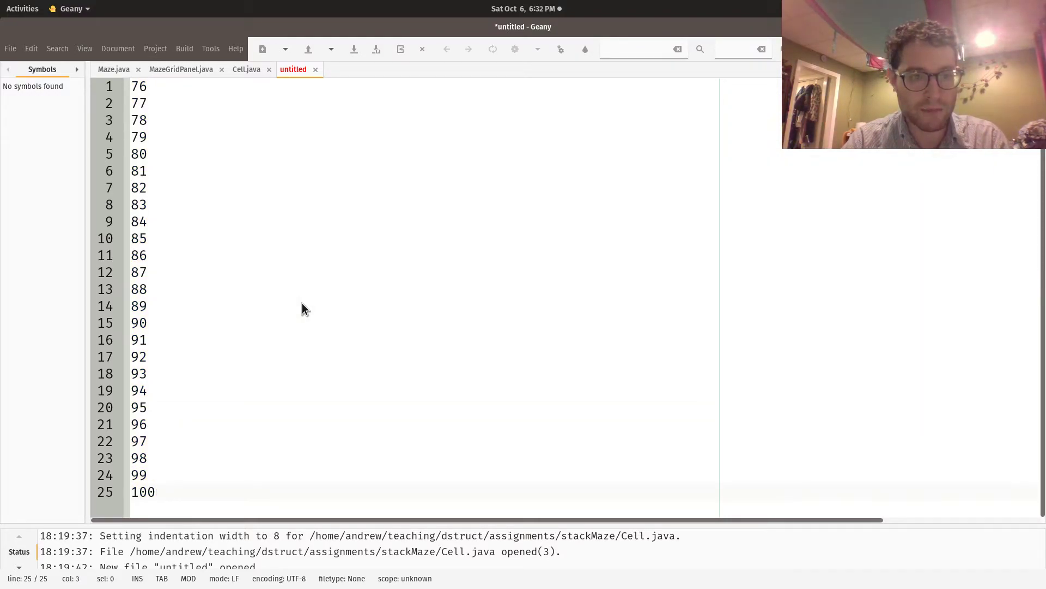
{"action": "key", "text": "Up"}
{"action": "key", "text": "Up"}
{"action": "key", "text": "Up"}
{"action": "key", "text": "Up"}
{"action": "key", "text": "Up"}
{"action": "key", "text": "Up"}
{"action": "key", "text": "Up"}
{"action": "key", "text": "Up"}
{"action": "key", "text": "Up"}
{"action": "key", "text": "Up"}
{"action": "key", "text": "Up"}
{"action": "key", "text": "Up"}
{"action": "key", "text": "Up"}
{"action": "key", "text": "Up"}
{"action": "key", "text": "Up"}
{"action": "key", "text": "Up"}
{"action": "key", "text": "Up"}
{"action": "key", "text": "Up"}
{"action": "key", "text": "Up"}
{"action": "key", "text": "Up"}
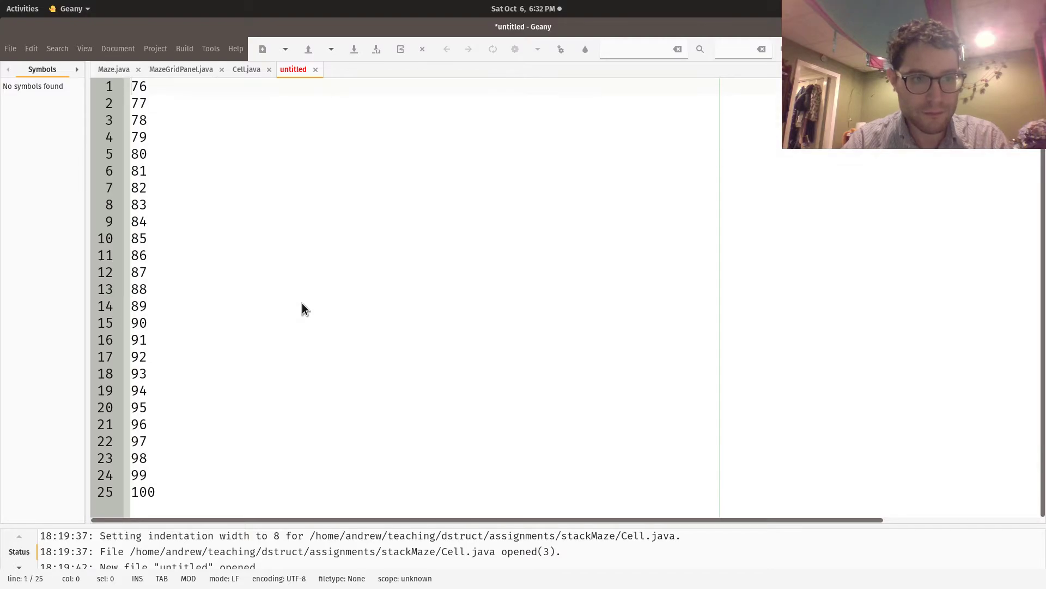
{"action": "key", "text": "Down"}
{"action": "key", "text": "Down"}
{"action": "key", "text": "Down"}
{"action": "key", "text": "Down"}
{"action": "key", "text": "Down"}
{"action": "key", "text": "Down"}
{"action": "key", "text": "Down"}
{"action": "key", "text": "Down"}
{"action": "key", "text": "Down"}
{"action": "key", "text": "Down"}
{"action": "key", "text": "Down"}
{"action": "key", "text": "Down"}
{"action": "key", "text": "Down"}
{"action": "key", "text": "Up"}
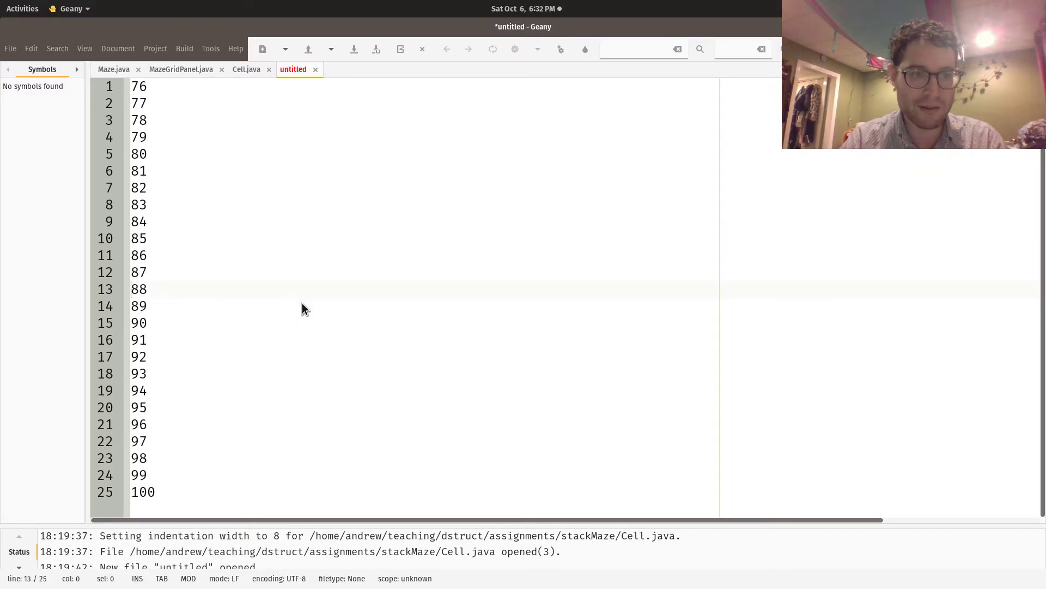
{"action": "key", "text": "shift+Right"}
{"action": "key", "text": "shift+Right"}
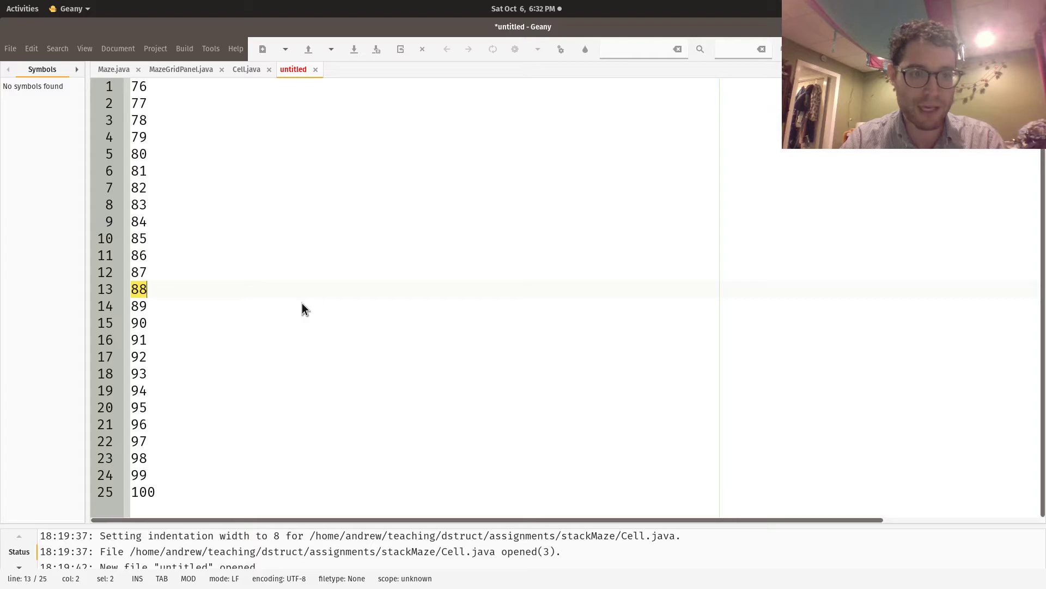
{"action": "key", "text": "shift+Up"}
{"action": "key", "text": "shift+Up"}
{"action": "key", "text": "shift+Up"}
{"action": "key", "text": "shift+Up"}
{"action": "key", "text": "shift+Up"}
{"action": "key", "text": "shift+Up"}
{"action": "key", "text": "shift+Up"}
{"action": "key", "text": "shift+Up"}
{"action": "key", "text": "shift+Up"}
{"action": "key", "text": "shift+Up"}
{"action": "key", "text": "shift+Up"}
{"action": "key", "text": "shift+Up"}
{"action": "key", "text": "shift+Home"}
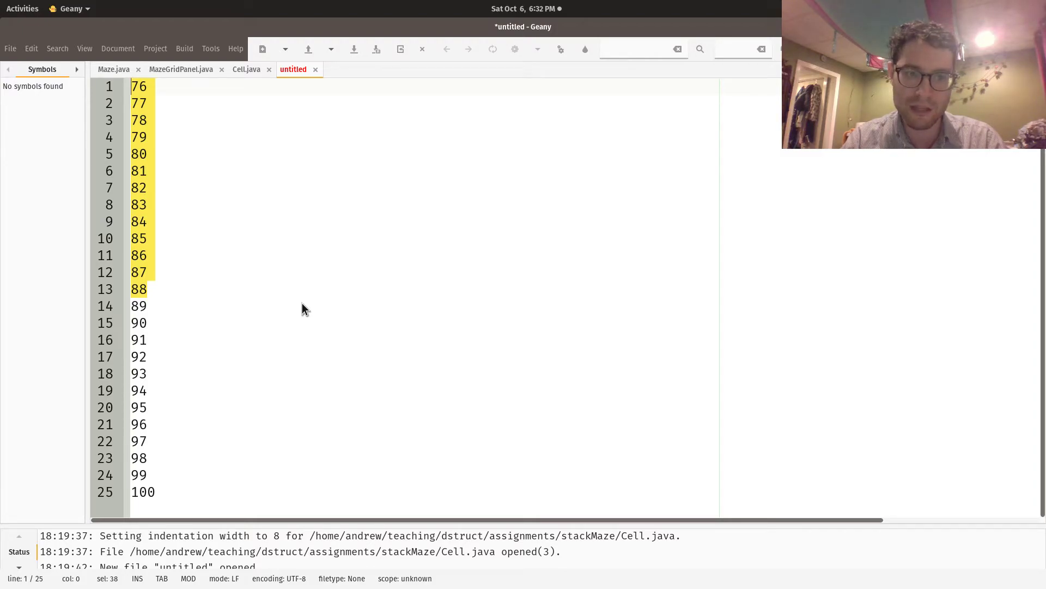
Accidentally delete the lower half 76–88, then undo to restore it.
{"action": "key", "text": "shift+Down"}
{"action": "key", "text": "shift+Down"}
{"action": "key", "text": "shift+Down"}
{"action": "key", "text": "shift+Down"}
{"action": "key", "text": "shift+Down"}
{"action": "key", "text": "shift+Down"}
{"action": "key", "text": "shift+Down"}
{"action": "key", "text": "shift+Down"}
{"action": "key", "text": "shift+Down"}
{"action": "key", "text": "shift+Down"}
{"action": "key", "text": "shift+Down"}
{"action": "key", "text": "shift+Down"}
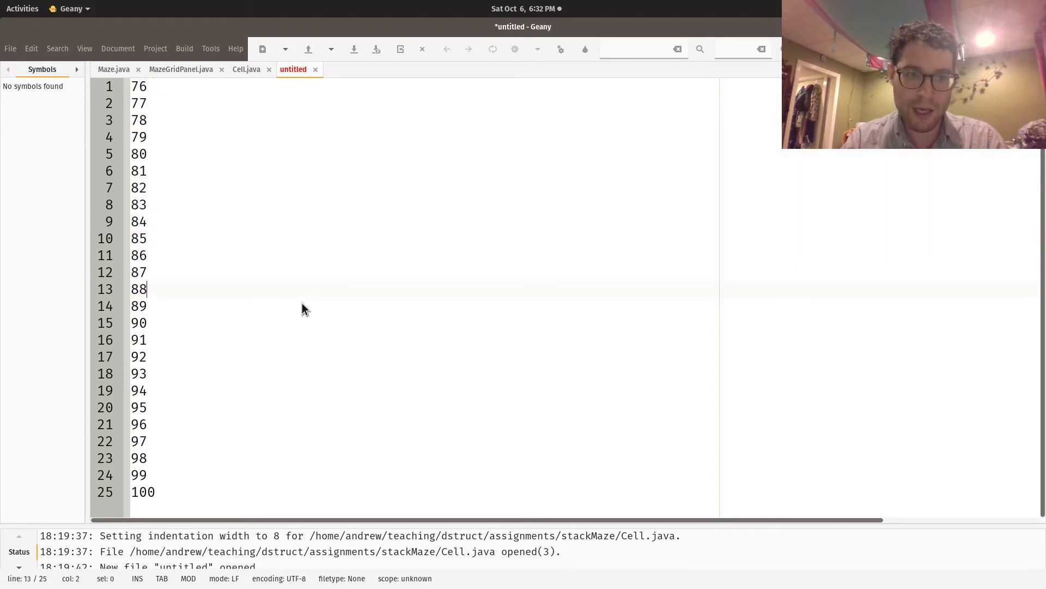
{"action": "key", "text": "shift+Down"}
{"action": "key", "text": "shift+Down"}
{"action": "key", "text": "shift+Down"}
{"action": "key", "text": "shift+Down"}
{"action": "key", "text": "shift+Down"}
{"action": "key", "text": "shift+Down"}
{"action": "key", "text": "shift+Down"}
{"action": "key", "text": "shift+Down"}
{"action": "key", "text": "shift+Down"}
{"action": "key", "text": "shift+Down"}
{"action": "key", "text": "shift+Down"}
{"action": "key", "text": "shift+Down"}
{"action": "key", "text": "shift+End"}
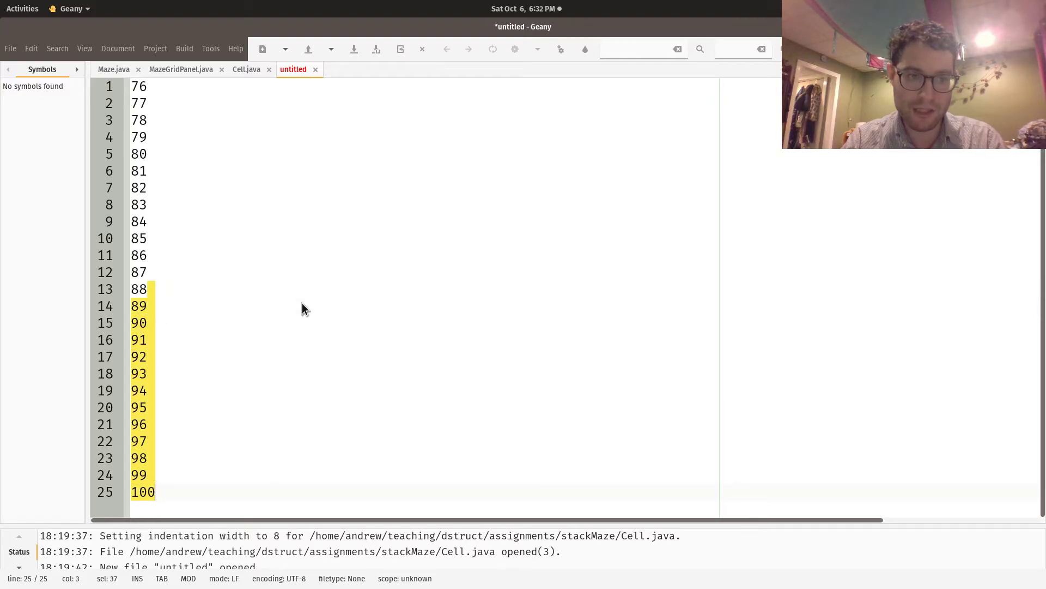
{"action": "key", "text": "shift+Up"}
{"action": "key", "text": "shift+Up"}
{"action": "key", "text": "shift+Up"}
{"action": "key", "text": "shift+Up"}
{"action": "key", "text": "shift+Up"}
{"action": "key", "text": "shift+Up"}
{"action": "key", "text": "shift+Up"}
{"action": "key", "text": "shift+Up"}
{"action": "key", "text": "shift+Up"}
{"action": "key", "text": "shift+Up"}
{"action": "key", "text": "shift+Up"}
{"action": "key", "text": "shift+Up"}
{"action": "key", "text": "shift+Up"}
{"action": "key", "text": "shift+Up"}
{"action": "key", "text": "shift+Up"}
{"action": "key", "text": "shift+Up"}
{"action": "key", "text": "shift+Up"}
{"action": "key", "text": "shift+Up"}
{"action": "key", "text": "shift+Up"}
{"action": "key", "text": "shift+Up"}
{"action": "key", "text": "shift+Home"}
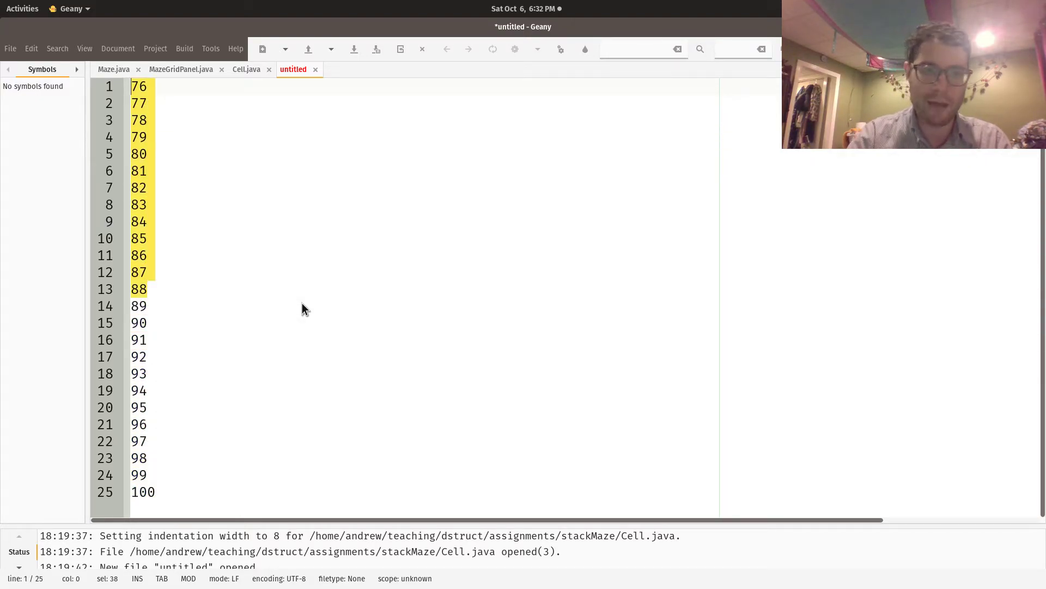
{"action": "key", "text": "Delete"}
{"action": "key", "text": "Delete"}
{"action": "key", "text": "Return"}
{"action": "key", "text": "ctrl+z"}
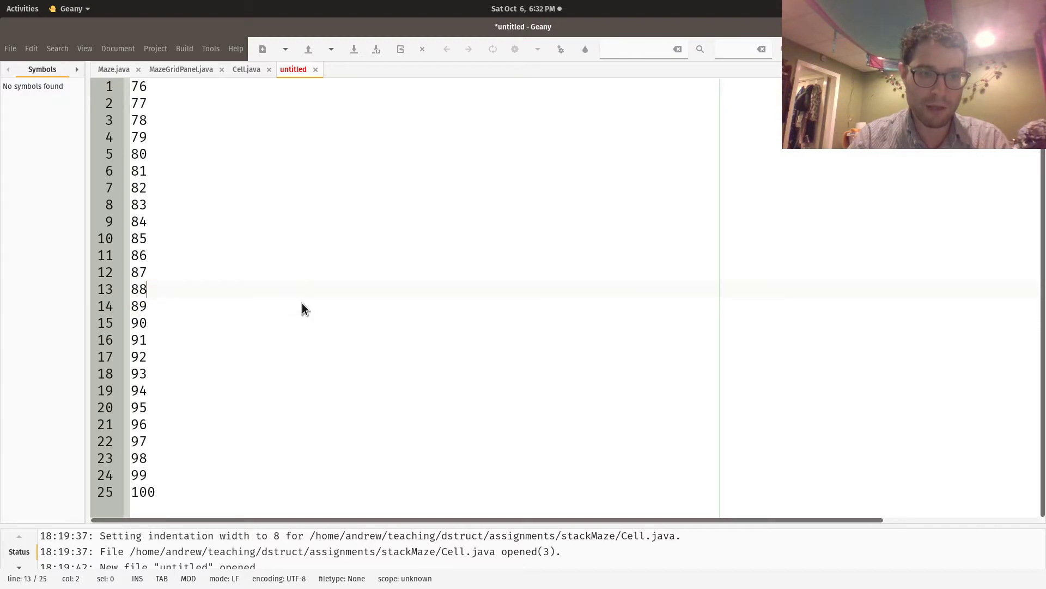
Select the numbers 88 through 100 and delete them, leaving 76–87.
{"action": "key", "text": "shift+Down"}
{"action": "key", "text": "shift+Down"}
{"action": "key", "text": "shift+Down"}
{"action": "key", "text": "shift+Down"}
{"action": "key", "text": "shift+Down"}
{"action": "key", "text": "shift+Down"}
{"action": "key", "text": "shift+Down"}
{"action": "key", "text": "shift+Down"}
{"action": "key", "text": "shift+Down"}
{"action": "key", "text": "shift+Down"}
{"action": "key", "text": "shift+Down"}
{"action": "key", "text": "shift+Down"}
{"action": "key", "text": "shift+End"}
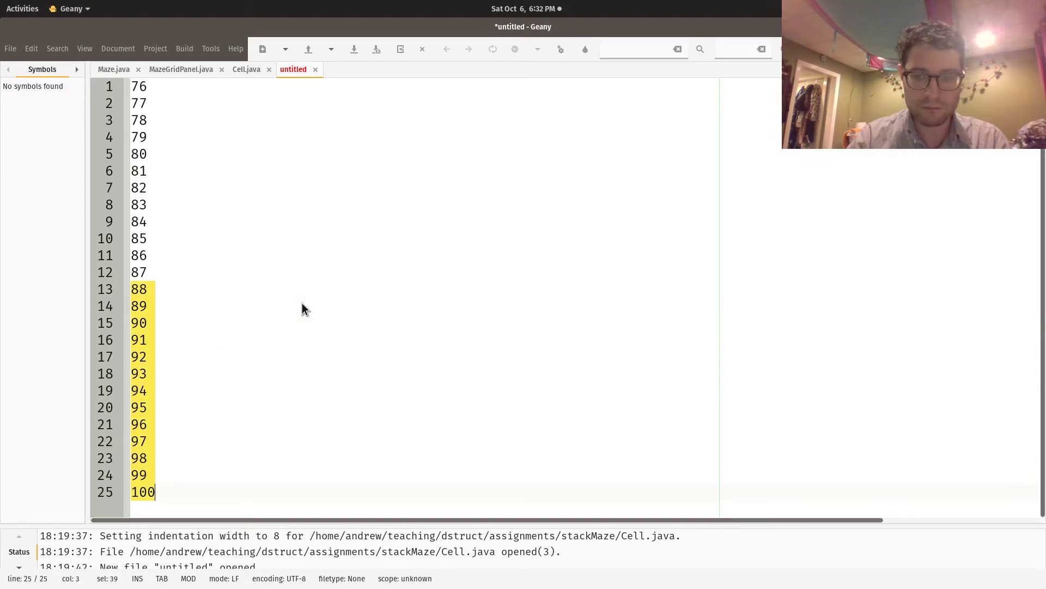
{"action": "key", "text": "Home"}
{"action": "key", "text": "Up"}
{"action": "key", "text": "Up"}
{"action": "key", "text": "Up"}
{"action": "key", "text": "Up"}
{"action": "key", "text": "Up"}
{"action": "key", "text": "Up"}
{"action": "key", "text": "Up"}
{"action": "key", "text": "Up"}
{"action": "key", "text": "Up"}
{"action": "key", "text": "Up"}
{"action": "key", "text": "Up"}
{"action": "key", "text": "Up"}
{"action": "key", "text": "Up"}
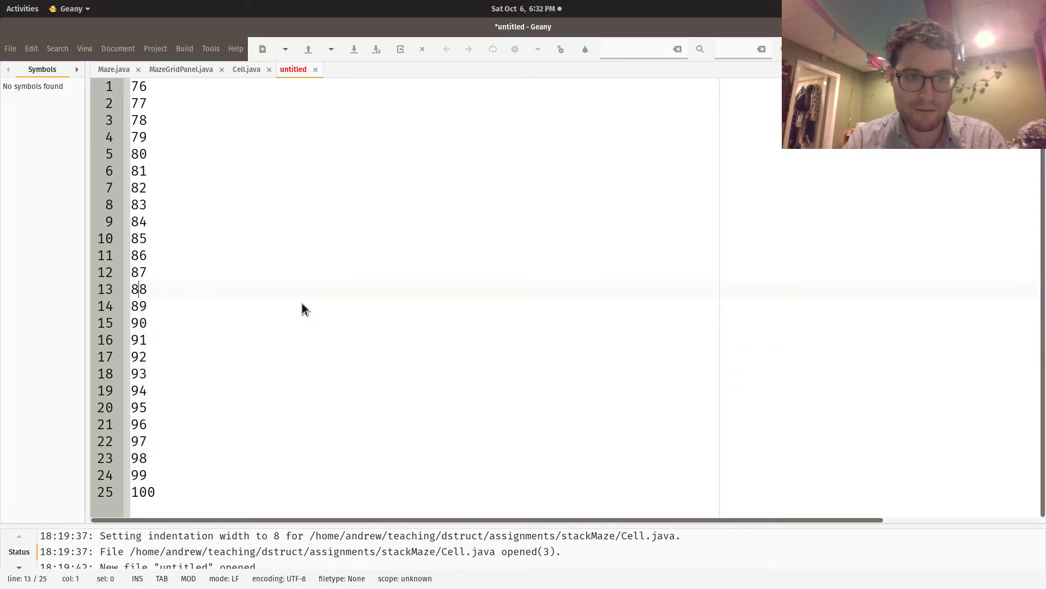
{"action": "key", "text": "shift+Down"}
{"action": "key", "text": "shift+Down"}
{"action": "key", "text": "shift+Down"}
{"action": "key", "text": "shift+Down"}
{"action": "key", "text": "shift+Down"}
{"action": "key", "text": "shift+Down"}
{"action": "key", "text": "shift+Down"}
{"action": "key", "text": "shift+Down"}
{"action": "key", "text": "shift+Down"}
{"action": "key", "text": "shift+Down"}
{"action": "key", "text": "shift+Down"}
{"action": "key", "text": "shift+Down"}
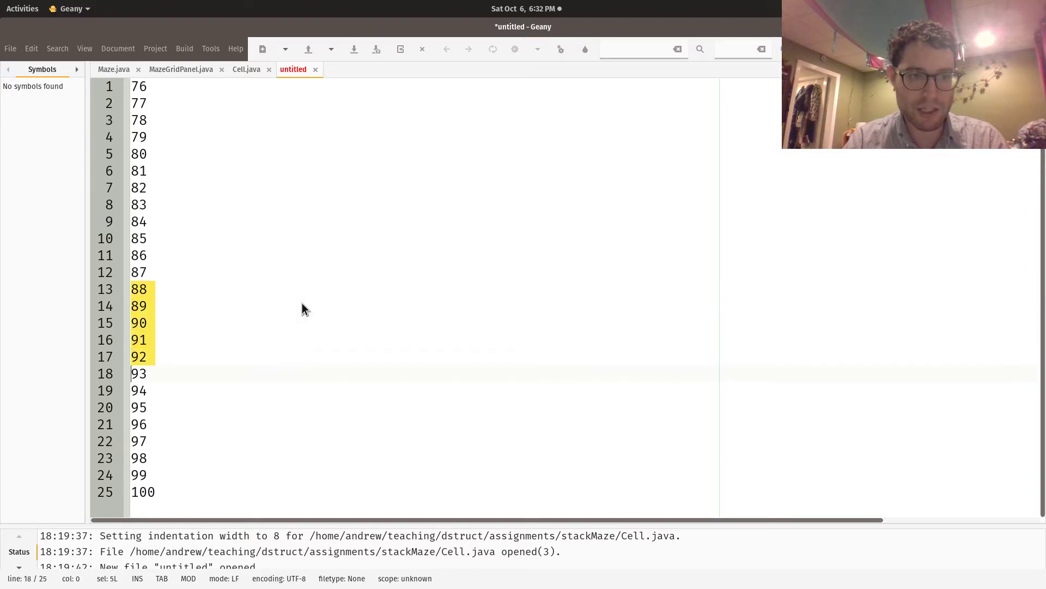
{"action": "key", "text": "shift+End"}
{"action": "key", "text": "End"}
{"action": "key", "text": "shift+Up"}
{"action": "key", "text": "shift+Up"}
{"action": "key", "text": "shift+Up"}
{"action": "key", "text": "shift+Up"}
{"action": "key", "text": "shift+Up"}
{"action": "key", "text": "shift+Up"}
{"action": "key", "text": "shift+Up"}
{"action": "key", "text": "shift+Up"}
{"action": "key", "text": "shift+Up"}
{"action": "key", "text": "shift+Up"}
{"action": "key", "text": "shift+Up"}
{"action": "key", "text": "shift+Up"}
{"action": "key", "text": "shift+Up"}
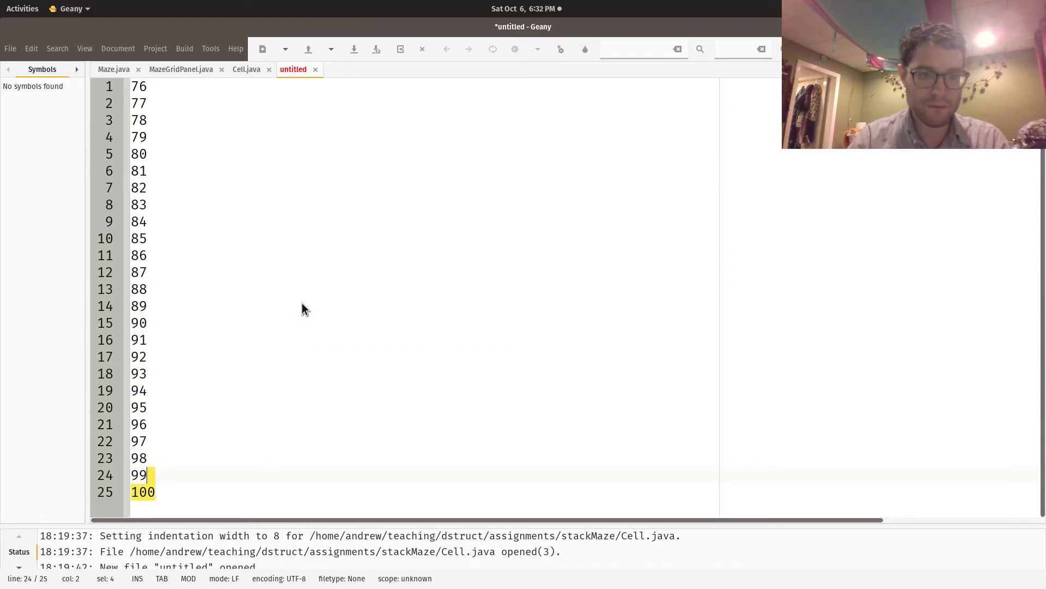
{"action": "key", "text": "Delete"}
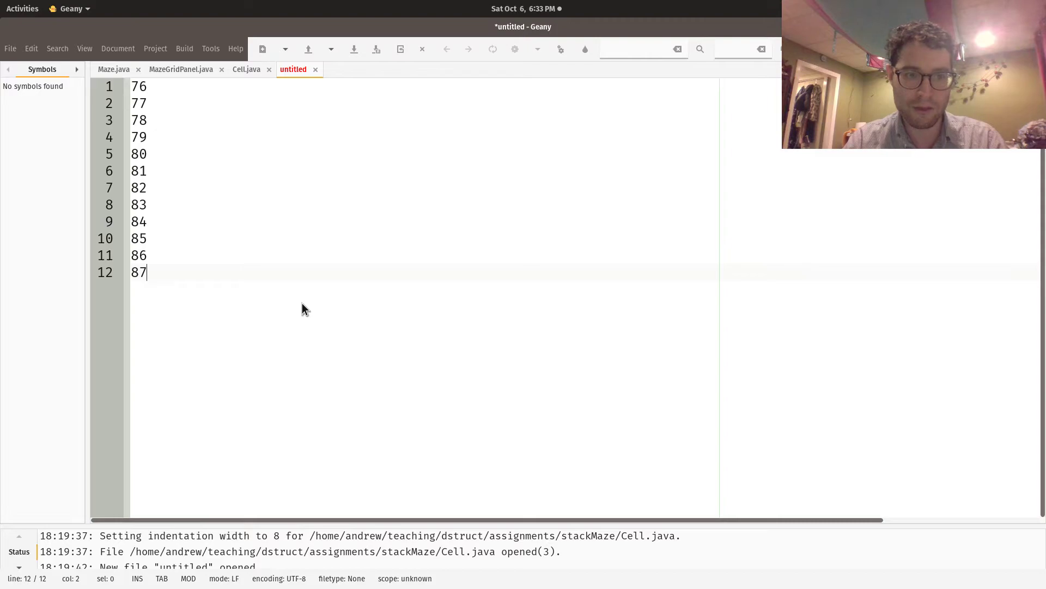
Go to the top and briefly mark halves of the list, first 76–80, then 82–84 and beyond.
{"action": "key", "text": "Up"}
{"action": "key", "text": "Up"}
{"action": "key", "text": "Up"}
{"action": "key", "text": "Up"}
{"action": "key", "text": "Up"}
{"action": "key", "text": "Up"}
{"action": "key", "text": "Up"}
{"action": "key", "text": "Up"}
{"action": "key", "text": "Up"}
{"action": "key", "text": "ctrl+Home"}
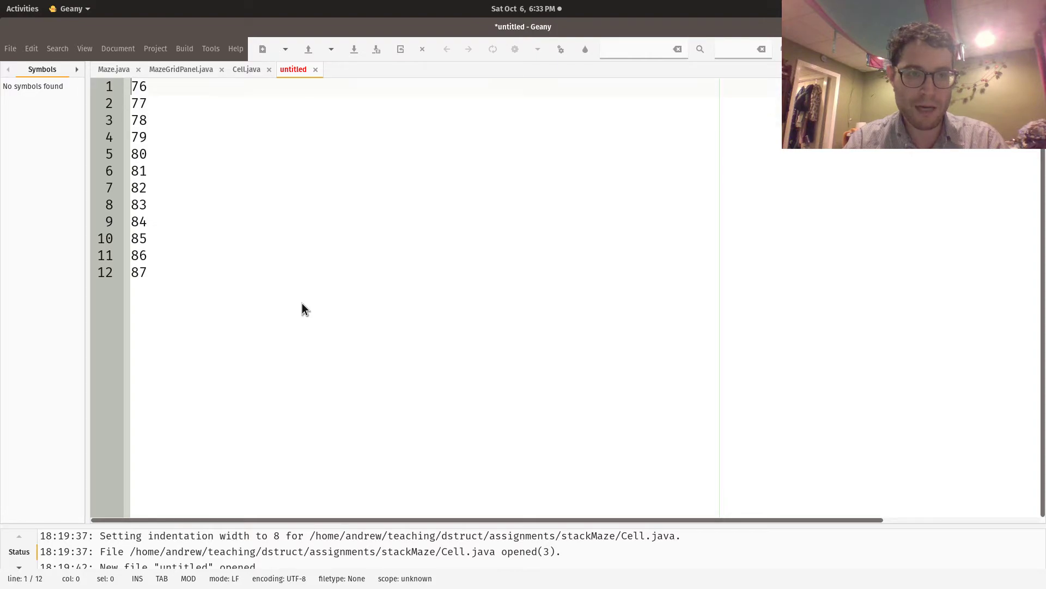
{"action": "key", "text": "shift+Down"}
{"action": "key", "text": "shift+Down"}
{"action": "key", "text": "shift+Down"}
{"action": "key", "text": "shift+Down"}
{"action": "key", "text": "shift+Down"}
{"action": "key", "text": "Right"}
{"action": "key", "text": "Up"}
{"action": "key", "text": "Up"}
{"action": "key", "text": "Up"}
{"action": "key", "text": "Up"}
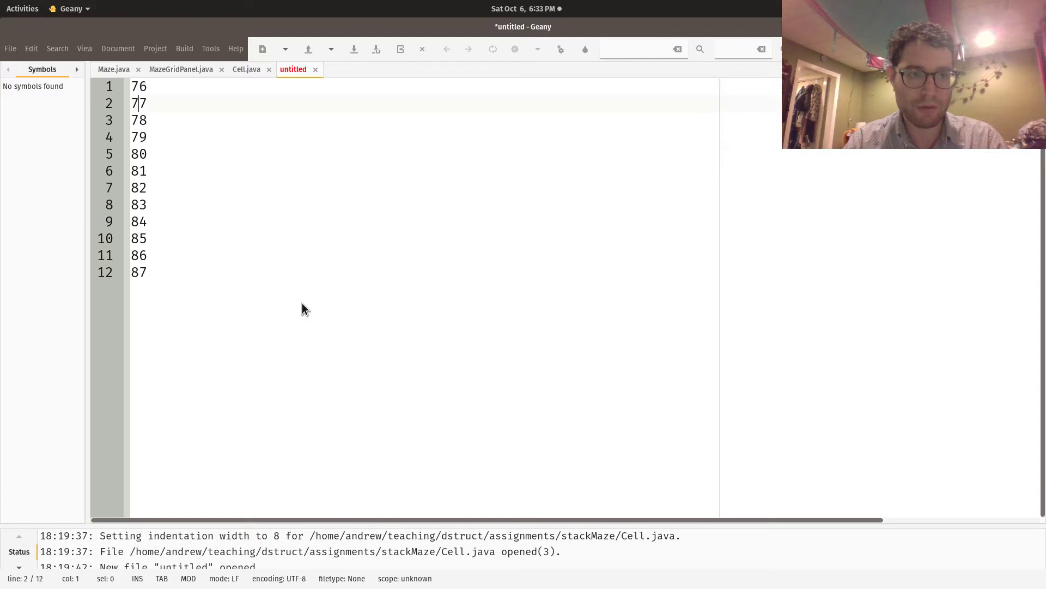
{"action": "key", "text": "Down"}
{"action": "key", "text": "Down"}
{"action": "key", "text": "Down"}
{"action": "key", "text": "Left"}
{"action": "key", "text": "shift+Down"}
{"action": "key", "text": "shift+Down"}
{"action": "key", "text": "shift+Down"}
{"action": "key", "text": "shift+Down"}
{"action": "key", "text": "shift+Right"}
{"action": "key", "text": "shift+Down"}
{"action": "key", "text": "shift+Right"}
{"action": "key", "text": "Up"}
{"action": "key", "text": "Up"}
{"action": "key", "text": "Up"}
{"action": "key", "text": "Up"}
{"action": "key", "text": "Up"}
{"action": "key", "text": "Up"}
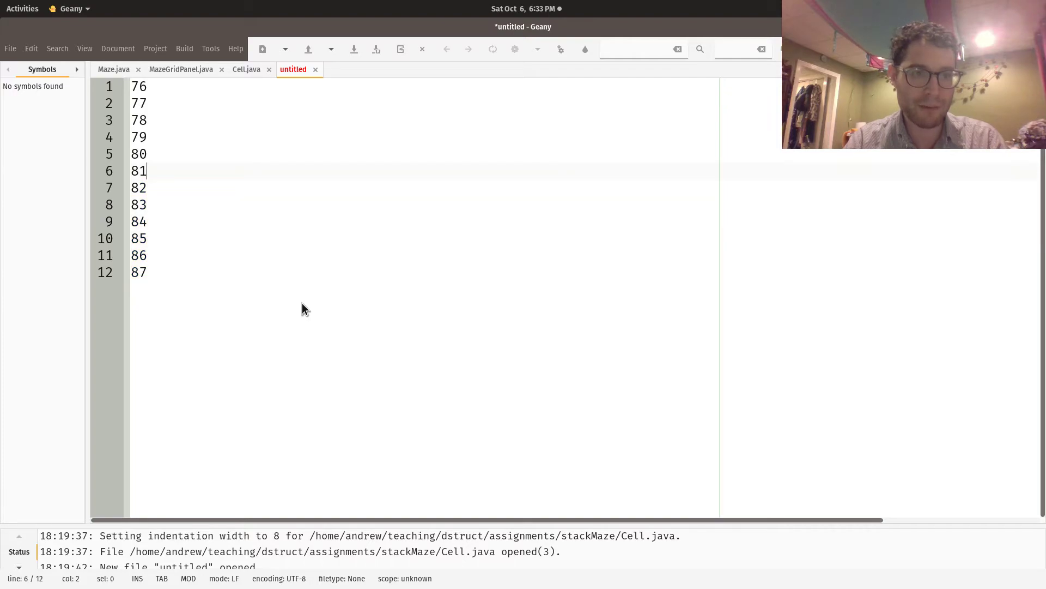
Select lines 81 through 87 and delete them, leaving 76–80.
{"action": "key", "text": "shift+Home"}
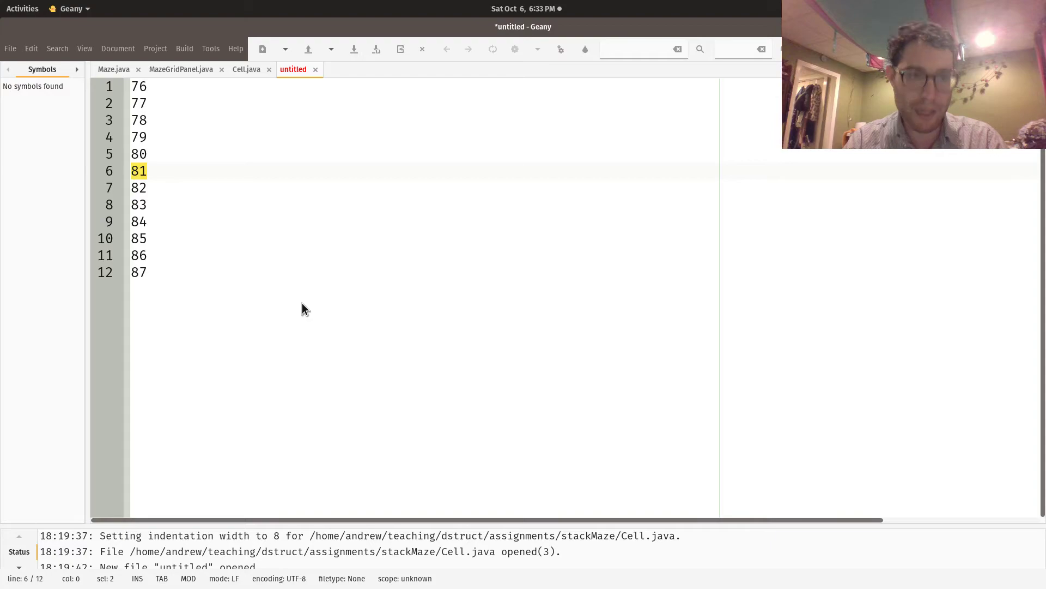
{"action": "key", "text": "shift+Down"}
{"action": "key", "text": "shift+Down"}
{"action": "key", "text": "shift+Down"}
{"action": "key", "text": "shift+Down"}
{"action": "key", "text": "shift+Down"}
{"action": "key", "text": "shift+Down"}
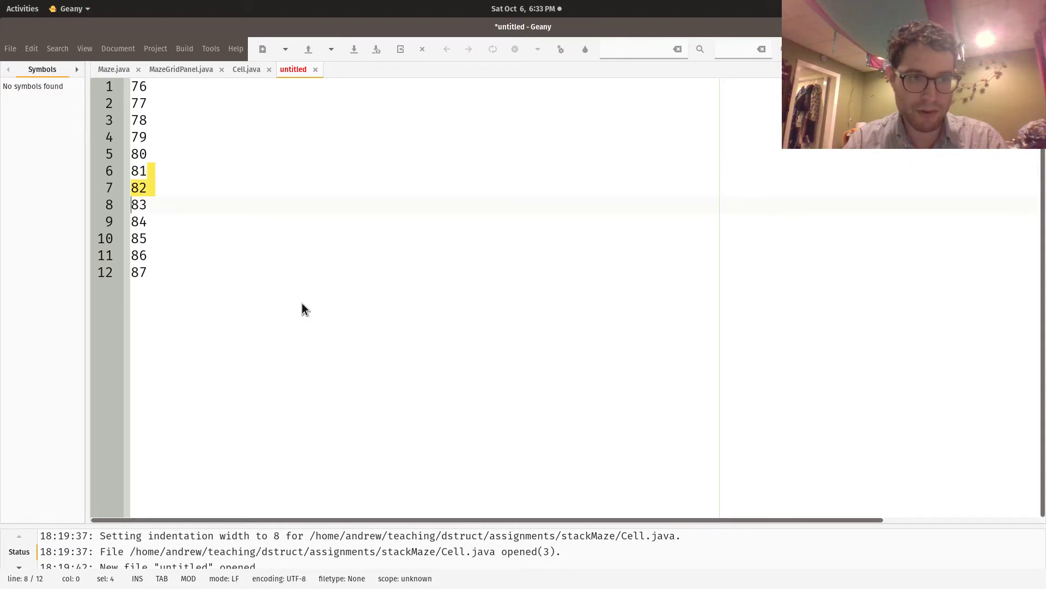
{"action": "key", "text": "shift+End"}
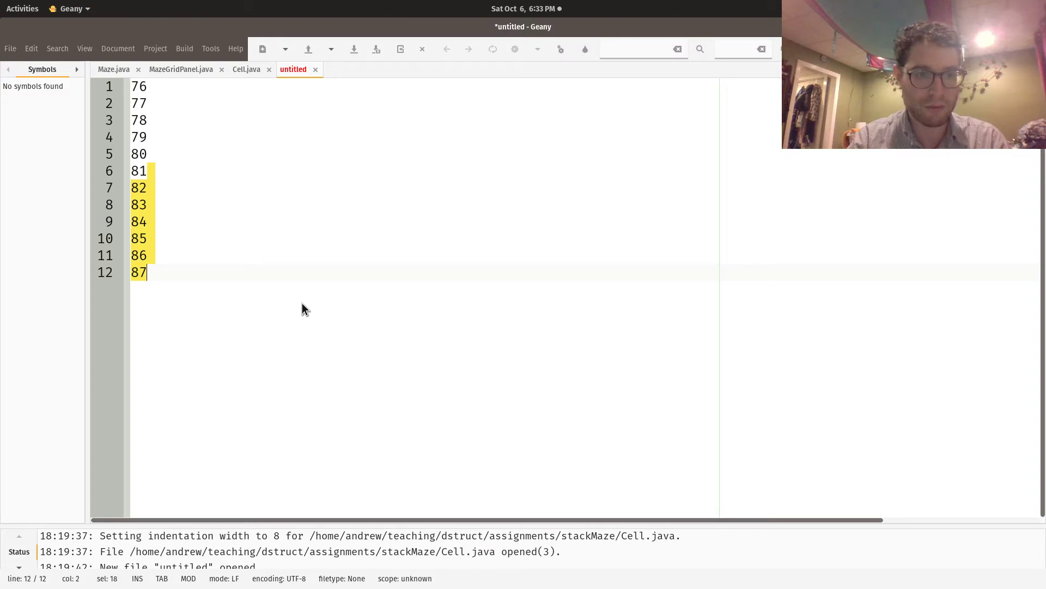
{"action": "key", "text": "Right"}
{"action": "key", "text": "shift+Up"}
{"action": "key", "text": "shift+Up"}
{"action": "key", "text": "shift+Up"}
{"action": "key", "text": "shift+Up"}
{"action": "key", "text": "shift+Up"}
{"action": "key", "text": "shift+Up"}
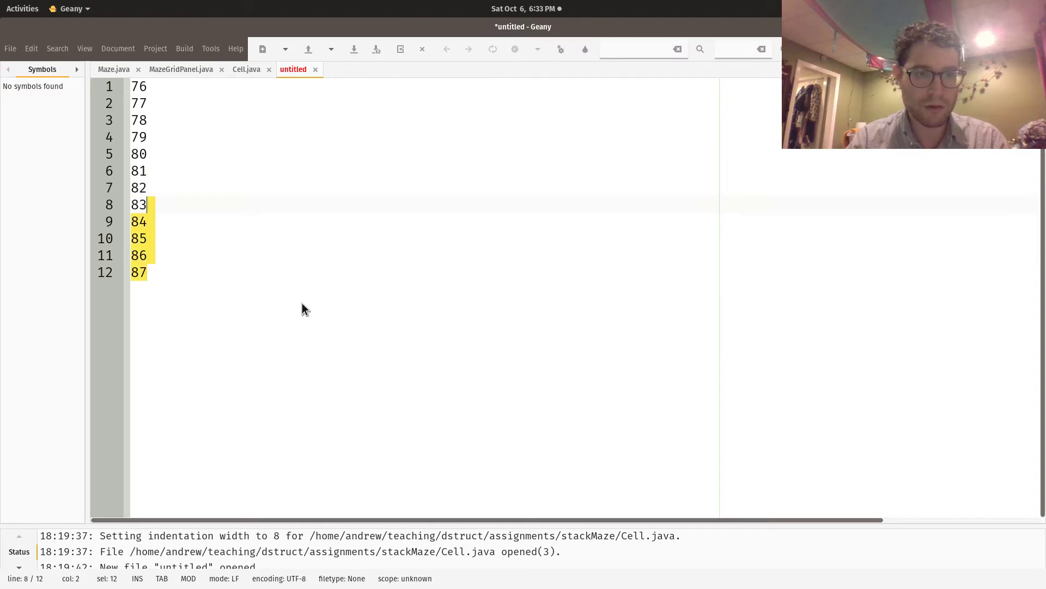
{"action": "key", "text": "shift+Home"}
{"action": "key", "text": "ctrl+c"}
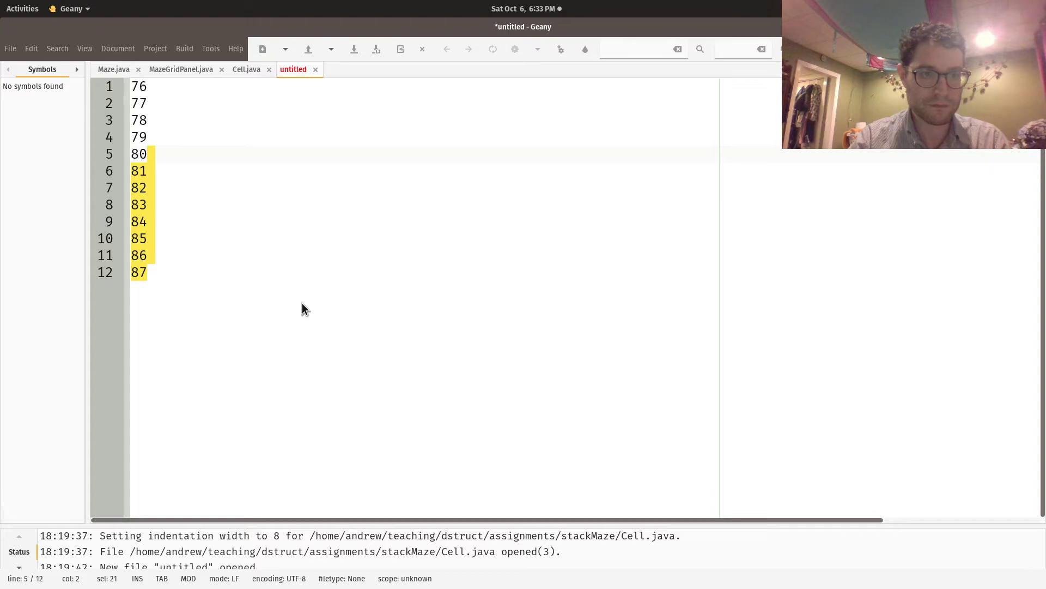
{"action": "key", "text": "BackSpace"}
{"action": "key", "text": "BackSpace"}
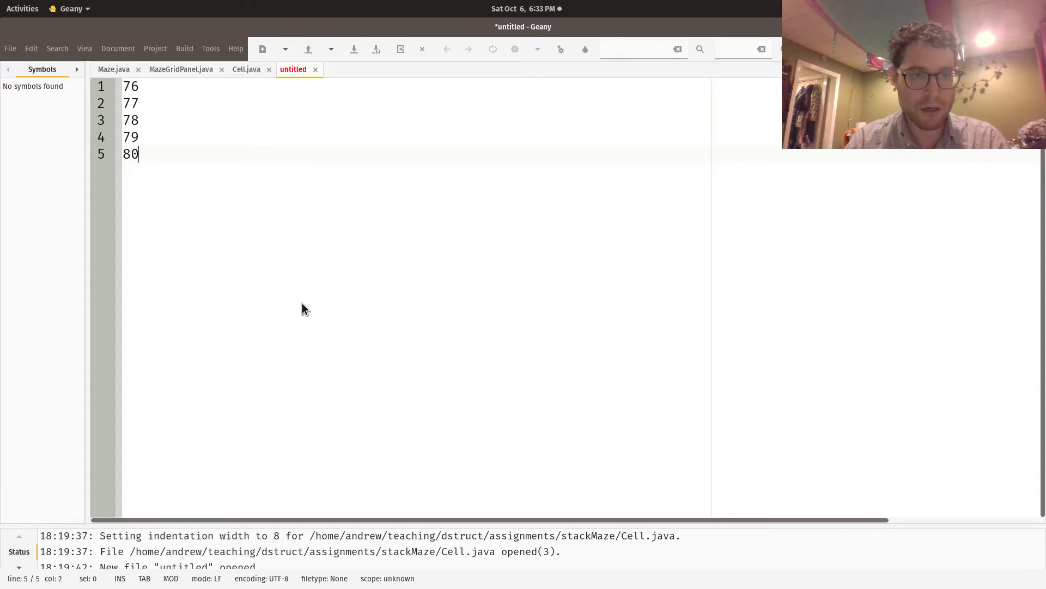
Delete the numbers 78 through 80 below 77, along with the leftover empty line.
{"action": "key", "text": "Up"}
{"action": "key", "text": "Up"}
{"action": "key", "text": "Left"}
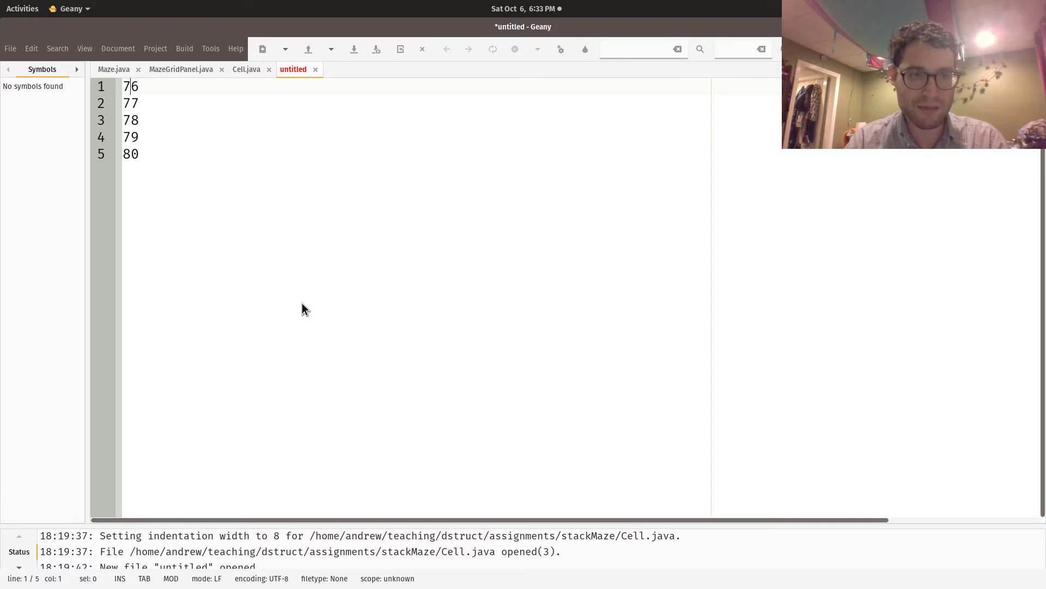
{"action": "key", "text": "Down"}
{"action": "key", "text": "Down"}
{"action": "key", "text": "Down"}
{"action": "key", "text": "Up"}
{"action": "key", "text": "Up"}
{"action": "key", "text": "Up"}
{"action": "key", "text": "End"}
{"action": "key", "text": "Home"}
{"action": "key", "text": "shift+Down"}
{"action": "key", "text": "shift+Down"}
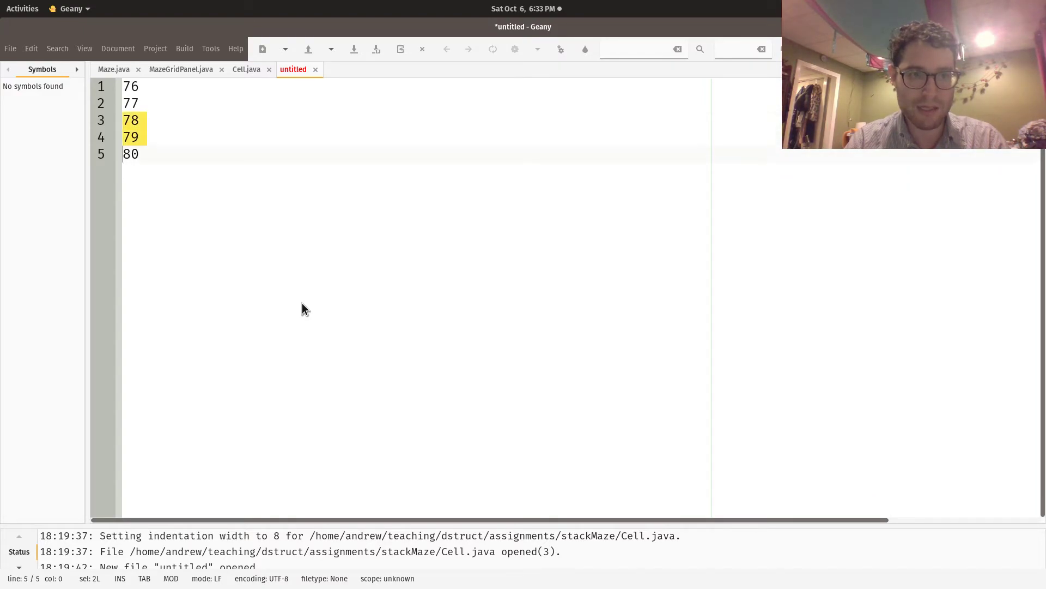
{"action": "key", "text": "shift+End"}
{"action": "key", "text": "BackSpace"}
{"action": "key", "text": "BackSpace"}
{"action": "key", "text": "Up"}
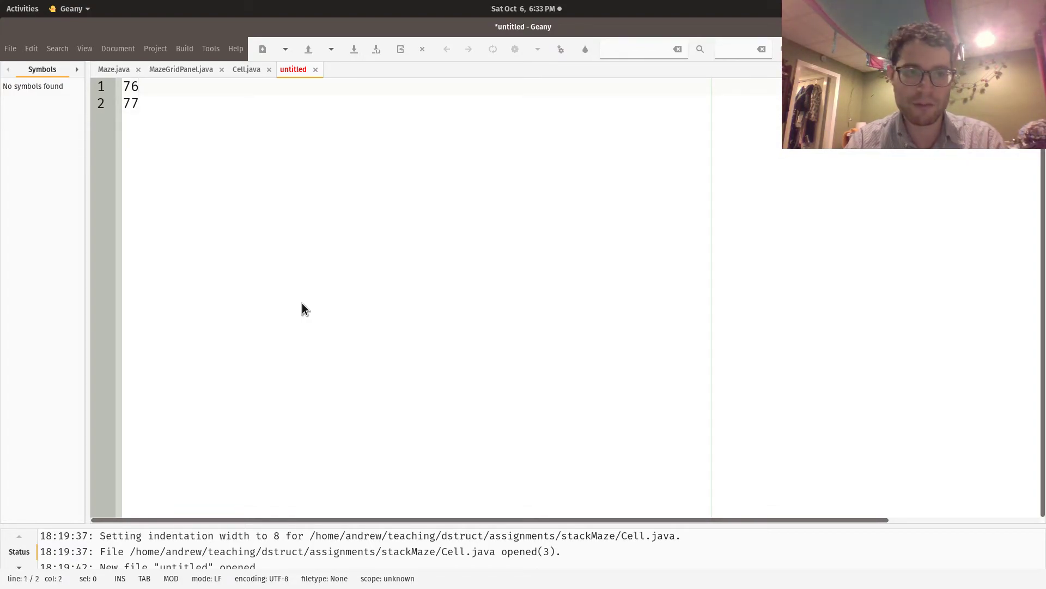
Delete 76 and the empty line above 77, leaving only 77.
{"action": "key", "text": "shift+Home"}
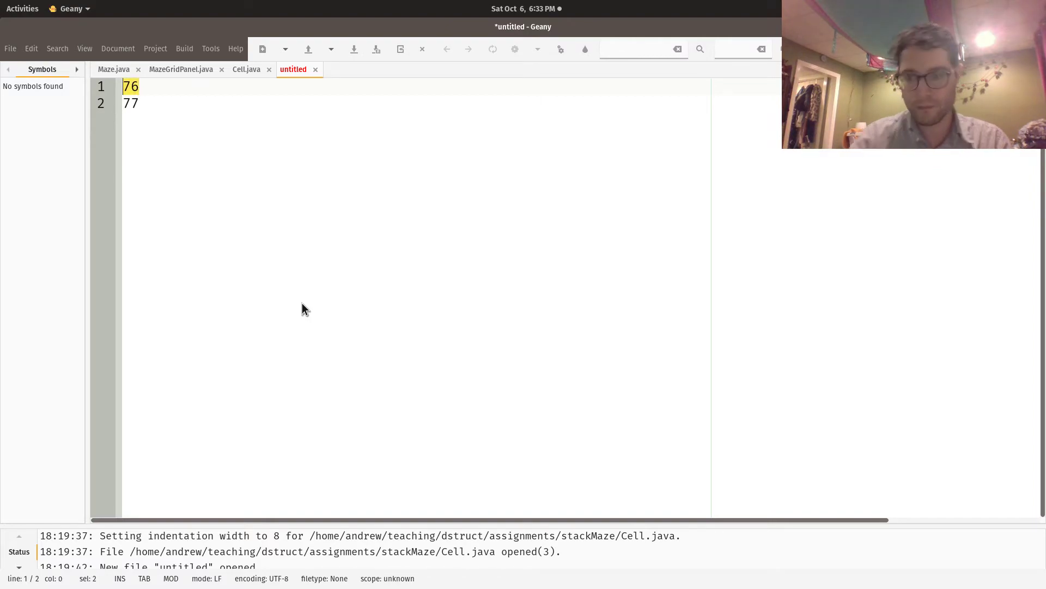
{"action": "key", "text": "BackSpace"}
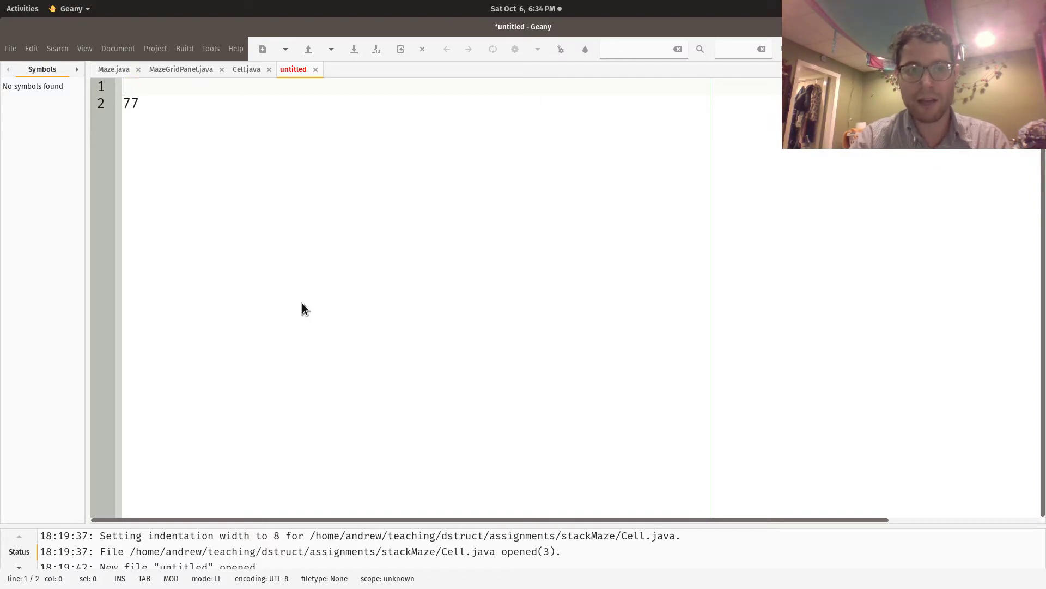
{"action": "key", "text": "Delete"}
{"action": "key", "text": "shift+End"}
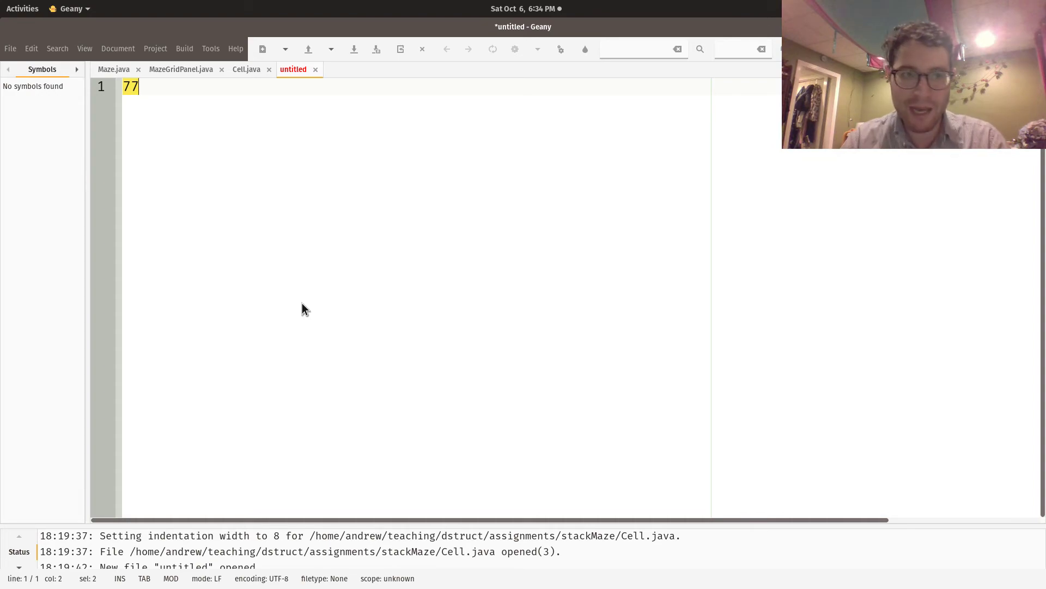
Retype 76 above 77 and 78, 79, 80 below it.
{"action": "key", "text": "Home"}
{"action": "key", "text": "Return"}
{"action": "key", "text": "Up"}
{"action": "type", "text": "76"}
{"action": "key", "text": "Down"}
{"action": "key", "text": "Return"}
{"action": "type", "text": "78"}
{"action": "key", "text": "Return"}
{"action": "type", "text": "79"}
{"action": "key", "text": "Return"}
{"action": "type", "text": "80"}
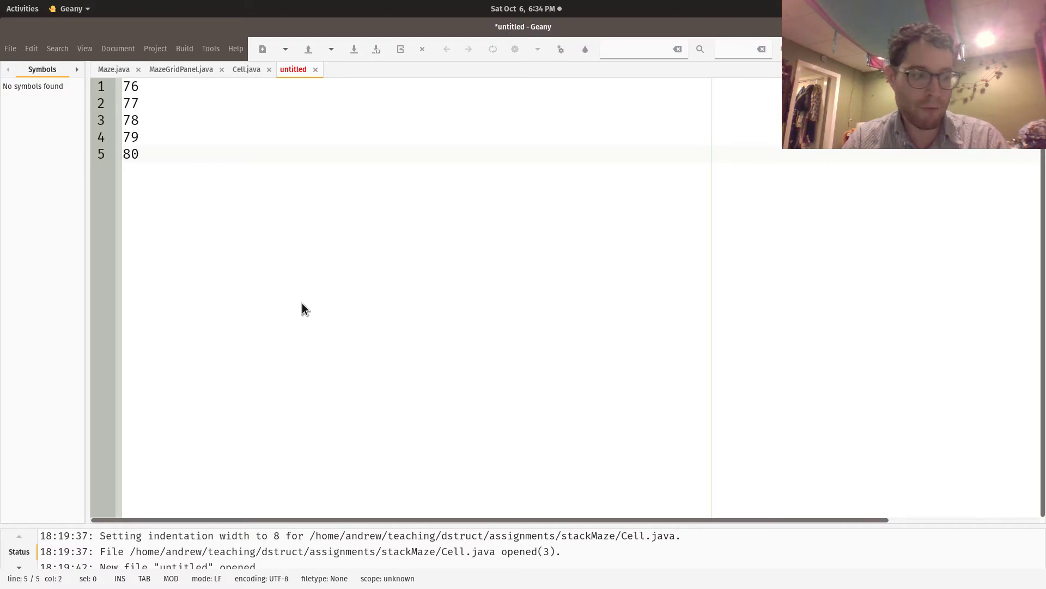
Paste back the numbers 81 through 100, then 51 through 75 at the top.
{"action": "key", "text": "ctrl+v"}
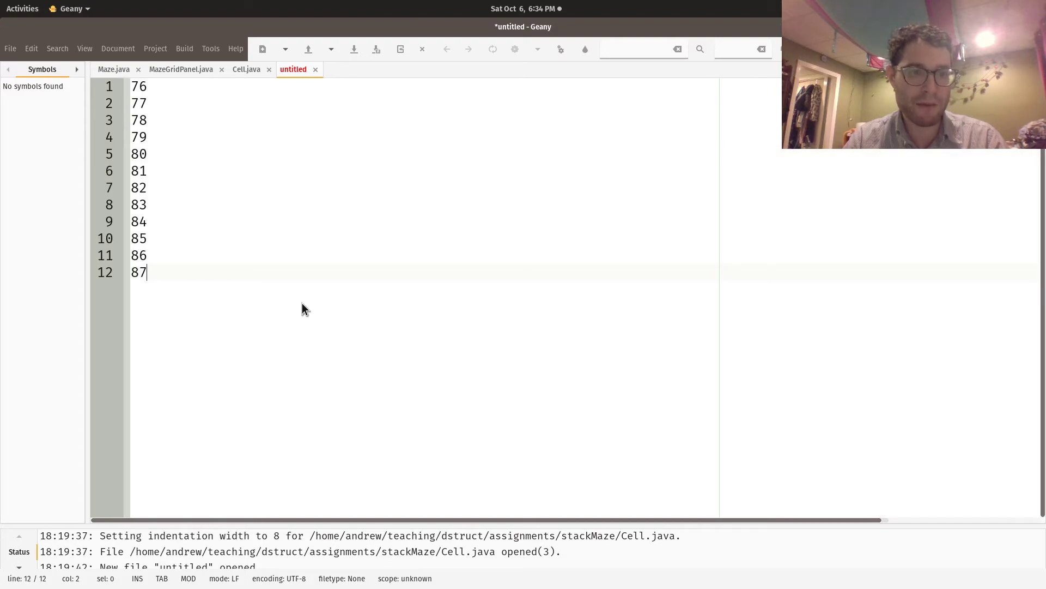
{"action": "key", "text": "ctrl+v"}
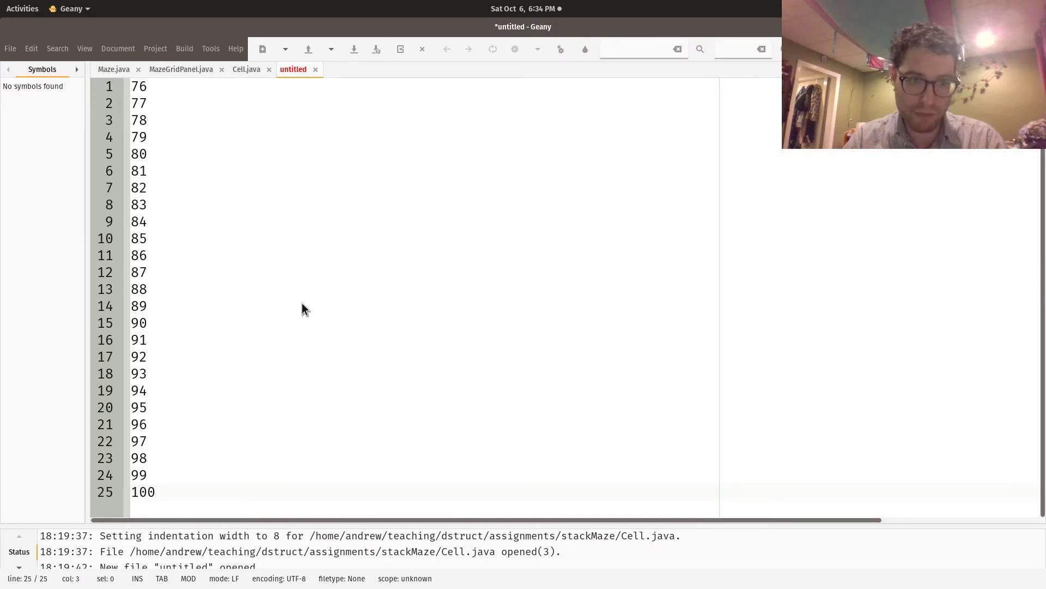
{"action": "key", "text": "ctrl+Home"}
{"action": "key", "text": "Return"}
{"action": "key", "text": "Up"}
{"action": "key", "text": "ctrl+v"}
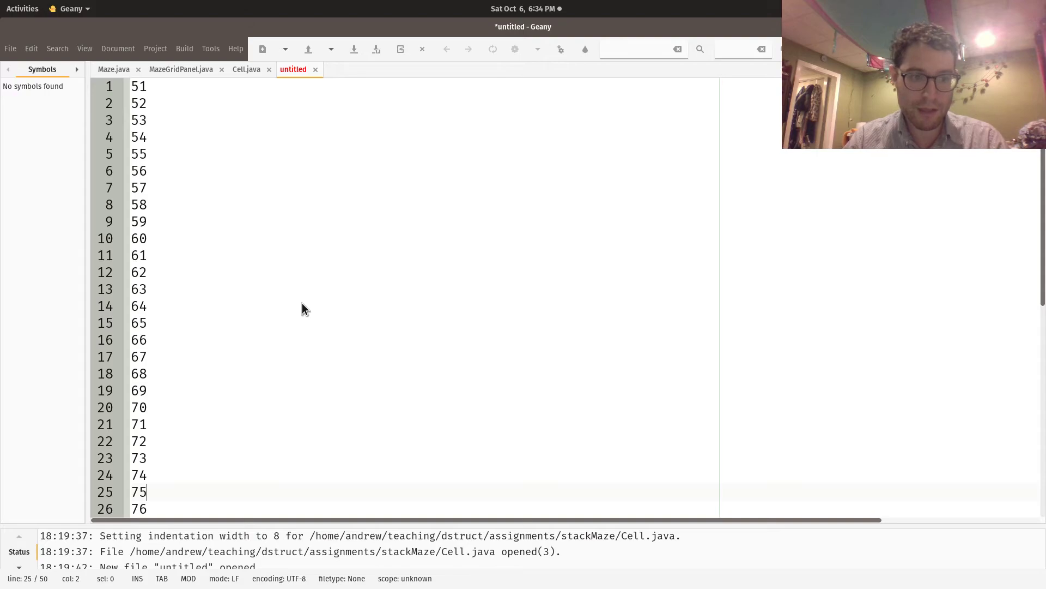
Paste back the numbers 1 through 50 at the start of the list.
{"action": "scroll", "coordinate": [279, 340], "scroll_direction": "down", "scroll_amount": 8}
{"action": "key", "text": "ctrl+Home"}
{"action": "key", "text": "Return"}
{"action": "key", "text": "Up"}
{"action": "scroll", "coordinate": [279, 392], "scroll_direction": "down", "scroll_amount": 8}
{"action": "key", "text": "ctrl+v"}
Zoom out to view the full 1–100 list, zoom back in, and return to the top.
{"action": "key", "text": "ctrl+minus"}
{"action": "key", "text": "ctrl+minus"}
{"action": "key", "text": "ctrl+minus"}
{"action": "key", "text": "ctrl+minus"}
{"action": "key", "text": "ctrl+minus"}
{"action": "key", "text": "ctrl+minus"}
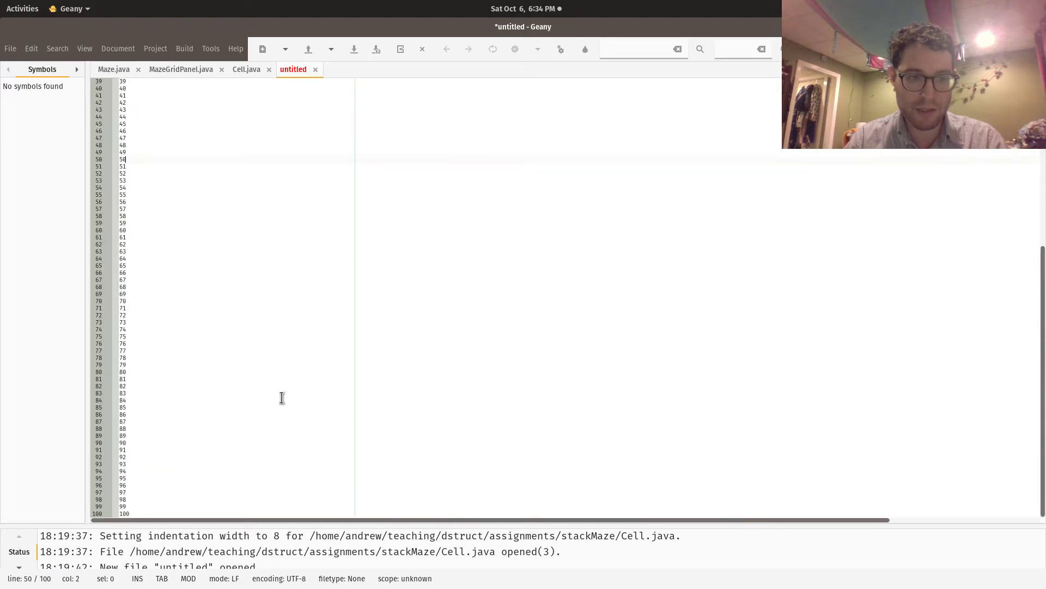
{"action": "scroll", "coordinate": [282, 397], "scroll_direction": "up", "scroll_amount": 10}
{"action": "key", "text": "ctrl+plus"}
{"action": "key", "text": "ctrl+plus"}
{"action": "key", "text": "ctrl+plus"}
{"action": "key", "text": "ctrl+plus"}
{"action": "key", "text": "ctrl+plus"}
{"action": "key", "text": "ctrl+plus"}
{"action": "key", "text": "ctrl+plus"}
{"action": "key", "text": "ctrl+plus"}
{"action": "key", "text": "ctrl+plus"}
{"action": "key", "text": "ctrl+plus"}
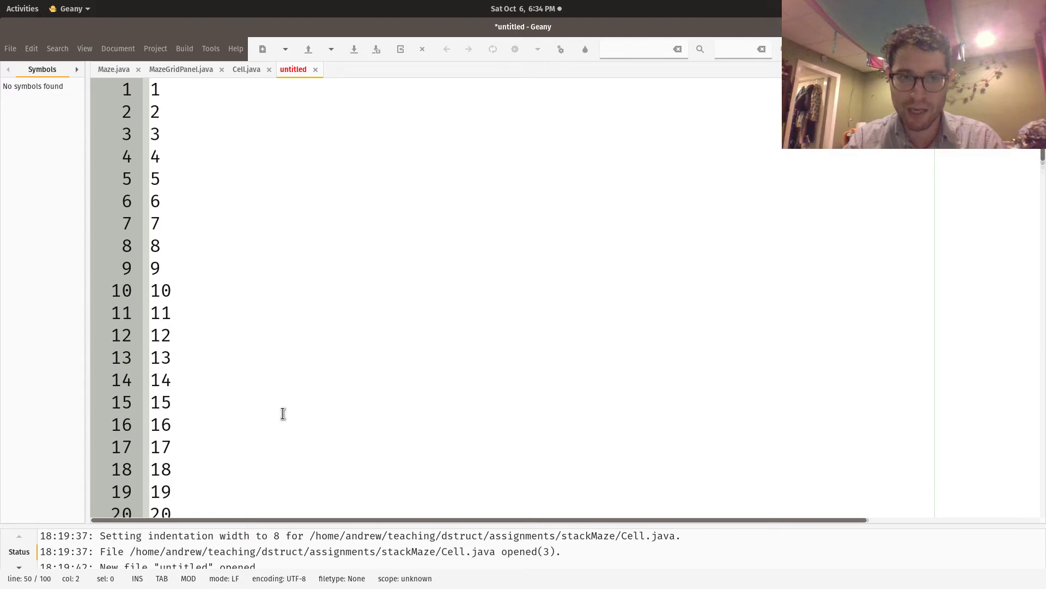
{"action": "key", "text": "Left"}
{"action": "key", "text": "Up"}
{"action": "key", "text": "Up"}
{"action": "key", "text": "Up"}
{"action": "key", "text": "Up"}
{"action": "key", "text": "Up"}
{"action": "key", "text": "Up"}
{"action": "key", "text": "Up"}
{"action": "key", "text": "Up"}
{"action": "key", "text": "Up"}
{"action": "key", "text": "Up"}
{"action": "key", "text": "Up"}
{"action": "key", "text": "Up"}
{"action": "key", "text": "Up"}
{"action": "key", "text": "Up"}
{"action": "key", "text": "Up"}
{"action": "key", "text": "Up"}
{"action": "key", "text": "Up"}
{"action": "key", "text": "Up"}
{"action": "key", "text": "Up"}
{"action": "key", "text": "Up"}
{"action": "key", "text": "Up"}
{"action": "key", "text": "Up"}
{"action": "key", "text": "Up"}
{"action": "key", "text": "Up"}
{"action": "key", "text": "Up"}
{"action": "key", "text": "Up"}
{"action": "key", "text": "Up"}
{"action": "key", "text": "Up"}
{"action": "key", "text": "Up"}
{"action": "key", "text": "Up"}
{"action": "key", "text": "Up"}
{"action": "key", "text": "Up"}
{"action": "key", "text": "Up"}
{"action": "key", "text": "Up"}
{"action": "key", "text": "Home"}
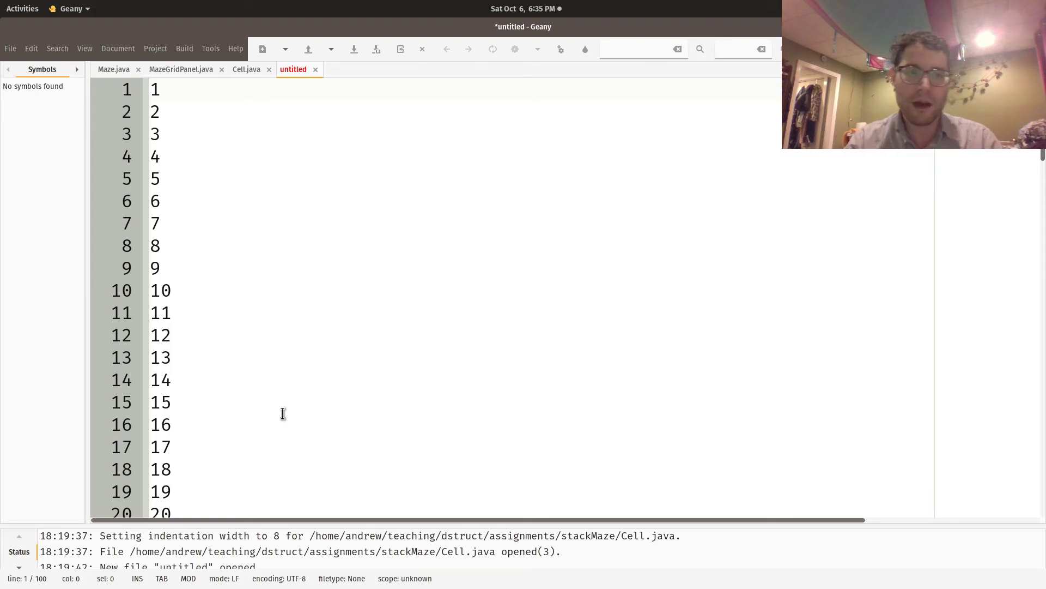
{"action": "key", "text": "Down"}
{"action": "key", "text": "End"}
{"action": "key", "text": "Down"}
{"action": "key", "text": "Down"}
{"action": "key", "text": "Down"}
{"action": "key", "text": "Down"}
{"action": "key", "text": "Down"}
{"action": "key", "text": "Down"}
{"action": "key", "text": "Down"}
{"action": "key", "text": "Down"}
{"action": "key", "text": "Down"}
{"action": "key", "text": "Down"}
{"action": "key", "text": "Down"}
{"action": "key", "text": "Down"}
{"action": "key", "text": "Down"}
{"action": "key", "text": "Down"}
{"action": "key", "text": "Down"}
{"action": "key", "text": "Down"}
{"action": "key", "text": "Down"}
{"action": "key", "text": "Down"}
{"action": "key", "text": "Down"}
{"action": "key", "text": "Down"}
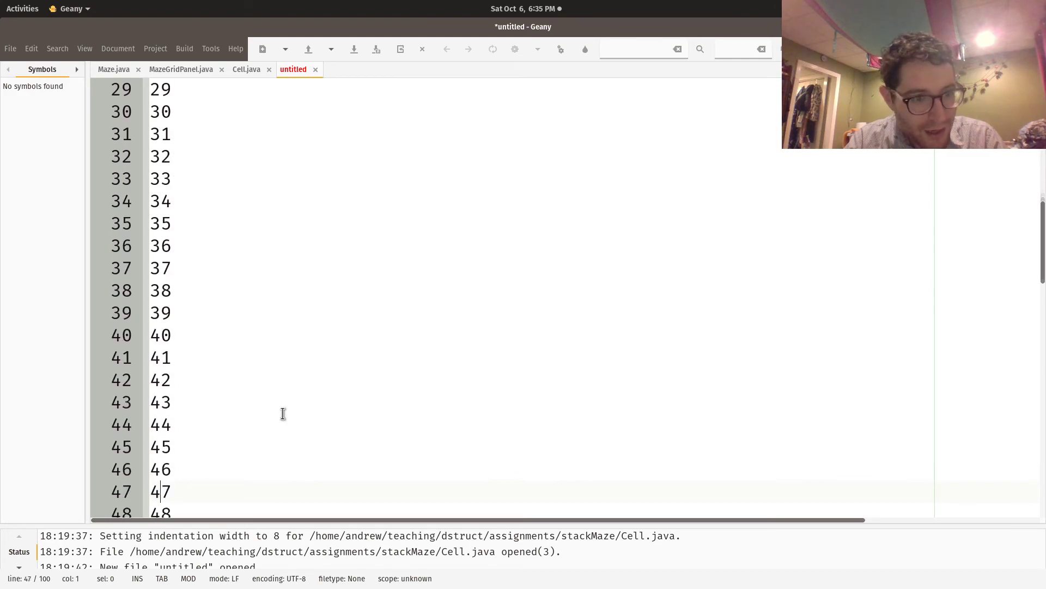
{"action": "key", "text": "Down"}
{"action": "key", "text": "Down"}
{"action": "key", "text": "Down"}
{"action": "key", "text": "Down"}
{"action": "key", "text": "Down"}
{"action": "key", "text": "Down"}
{"action": "key", "text": "Down"}
{"action": "key", "text": "Down"}
{"action": "key", "text": "Down"}
{"action": "key", "text": "Down"}
{"action": "key", "text": "Down"}
{"action": "key", "text": "Down"}
{"action": "key", "text": "Down"}
{"action": "key", "text": "Down"}
{"action": "key", "text": "Down"}
{"action": "key", "text": "Down"}
{"action": "key", "text": "Down"}
{"action": "key", "text": "Down"}
{"action": "key", "text": "Down"}
{"action": "key", "text": "Down"}
{"action": "key", "text": "Up"}
{"action": "key", "text": "Up"}
{"action": "key", "text": "Up"}
{"action": "key", "text": "Up"}
{"action": "key", "text": "Up"}
{"action": "key", "text": "Up"}
{"action": "key", "text": "Up"}
{"action": "key", "text": "Up"}
{"action": "key", "text": "Up"}
{"action": "key", "text": "Up"}
{"action": "key", "text": "Up"}
{"action": "key", "text": "Up"}
{"action": "key", "text": "Up"}
{"action": "key", "text": "Up"}
{"action": "key", "text": "Up"}
{"action": "key", "text": "Up"}
{"action": "key", "text": "Right"}
{"action": "key", "text": "Right"}
{"action": "key", "text": "Right"}
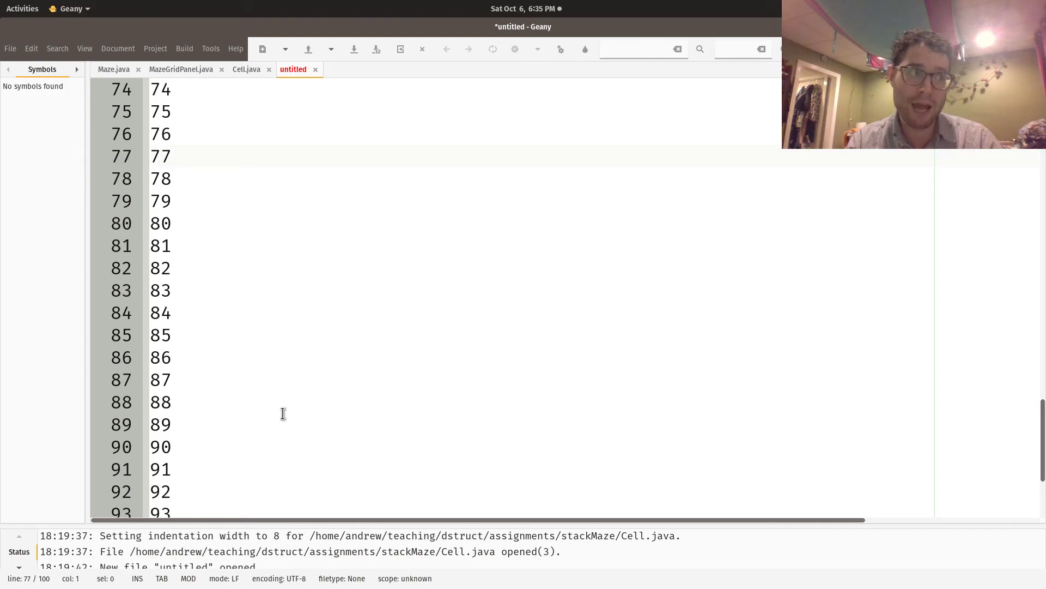
{"action": "key", "text": "Down"}
{"action": "key", "text": "Down"}
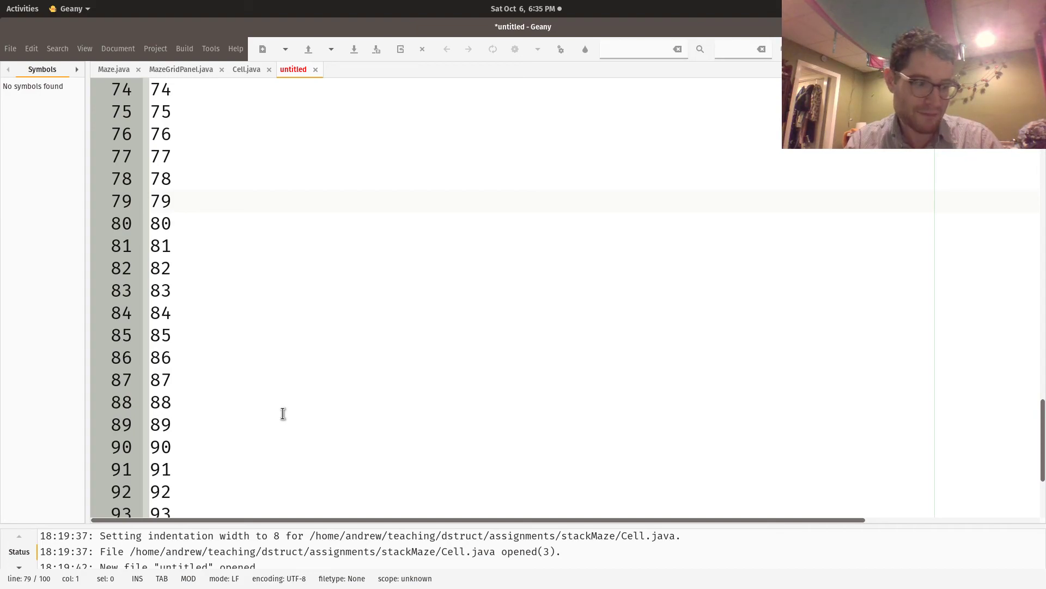
{"action": "key", "text": "Down"}
{"action": "key", "text": "Down"}
{"action": "key", "text": "Down"}
{"action": "key", "text": "Down"}
{"action": "key", "text": "Down"}
{"action": "key", "text": "Down"}
{"action": "key", "text": "ctrl+End"}
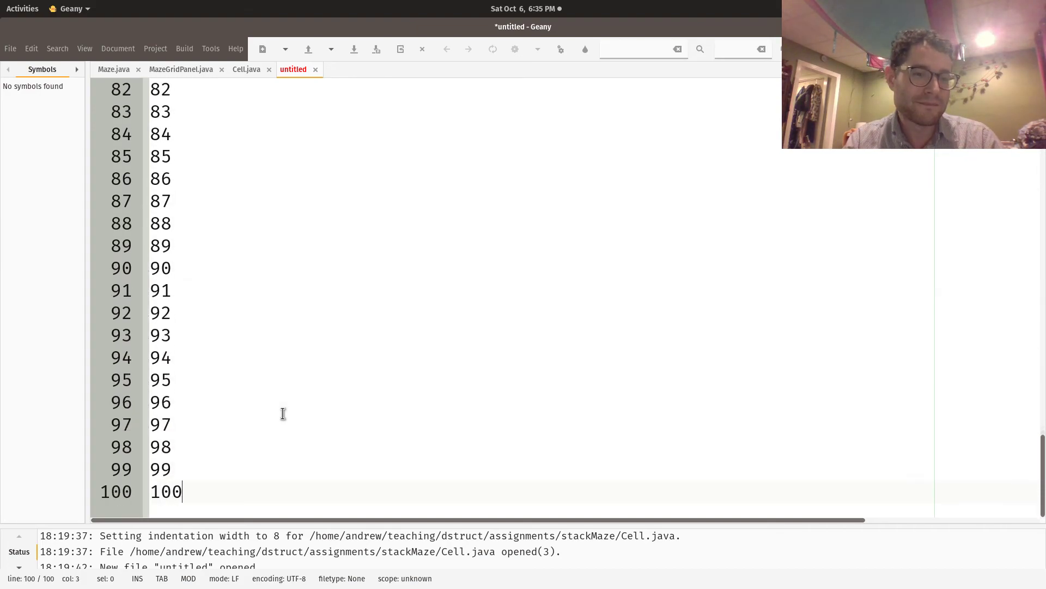
{"action": "key", "text": "Left"}
{"action": "key", "text": "Left"}
{"action": "key", "text": "Up"}
{"action": "key", "text": "Up"}
{"action": "key", "text": "Up"}
{"action": "key", "text": "Up"}
{"action": "key", "text": "Up"}
{"action": "key", "text": "Up"}
{"action": "key", "text": "Up"}
{"action": "key", "text": "Up"}
{"action": "key", "text": "Up"}
{"action": "key", "text": "Up"}
{"action": "key", "text": "Up"}
{"action": "key", "text": "Up"}
{"action": "key", "text": "Up"}
{"action": "key", "text": "Up"}
{"action": "key", "text": "Up"}
{"action": "key", "text": "Up"}
{"action": "key", "text": "Up"}
{"action": "key", "text": "Up"}
{"action": "key", "text": "Up"}
{"action": "key", "text": "Up"}
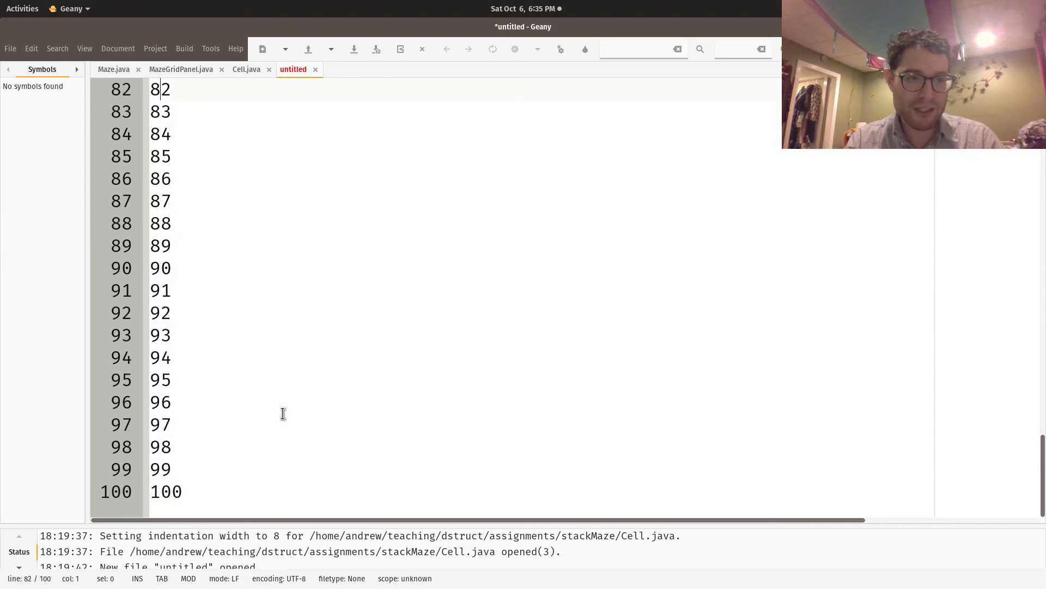
{"action": "key", "text": "Up"}
{"action": "key", "text": "Up"}
{"action": "key", "text": "Up"}
{"action": "key", "text": "Up"}
{"action": "key", "text": "Up"}
{"action": "key", "text": "Up"}
{"action": "key", "text": "Up"}
{"action": "key", "text": "Up"}
{"action": "key", "text": "Up"}
{"action": "key", "text": "Up"}
{"action": "key", "text": "Up"}
{"action": "key", "text": "Up"}
{"action": "key", "text": "Up"}
{"action": "key", "text": "Up"}
{"action": "key", "text": "Up"}
{"action": "key", "text": "Up"}
{"action": "key", "text": "Up"}
{"action": "key", "text": "Up"}
{"action": "key", "text": "Up"}
{"action": "key", "text": "Up"}
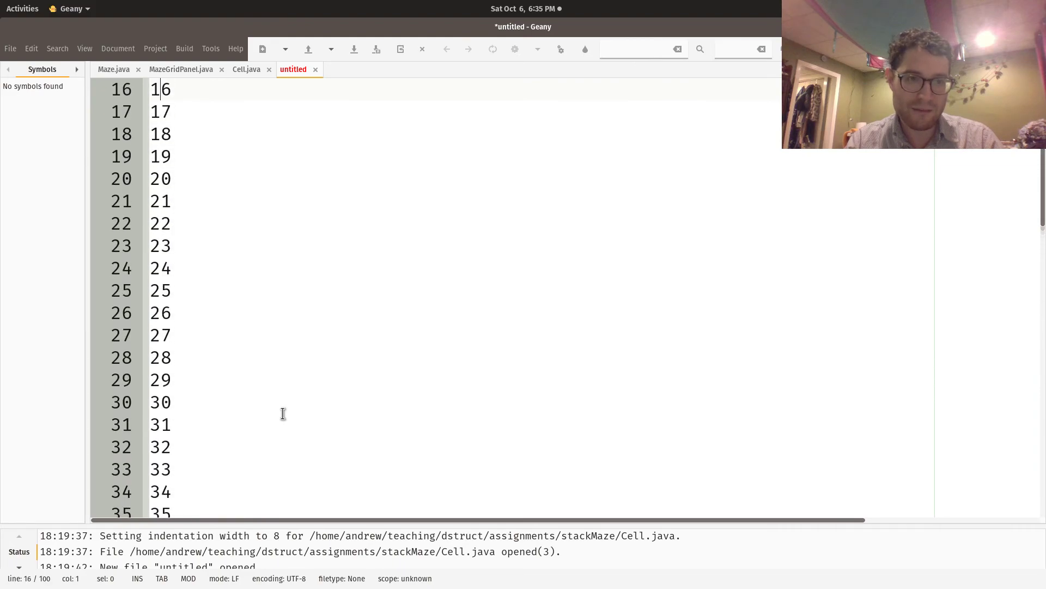
{"action": "key", "text": "Left"}
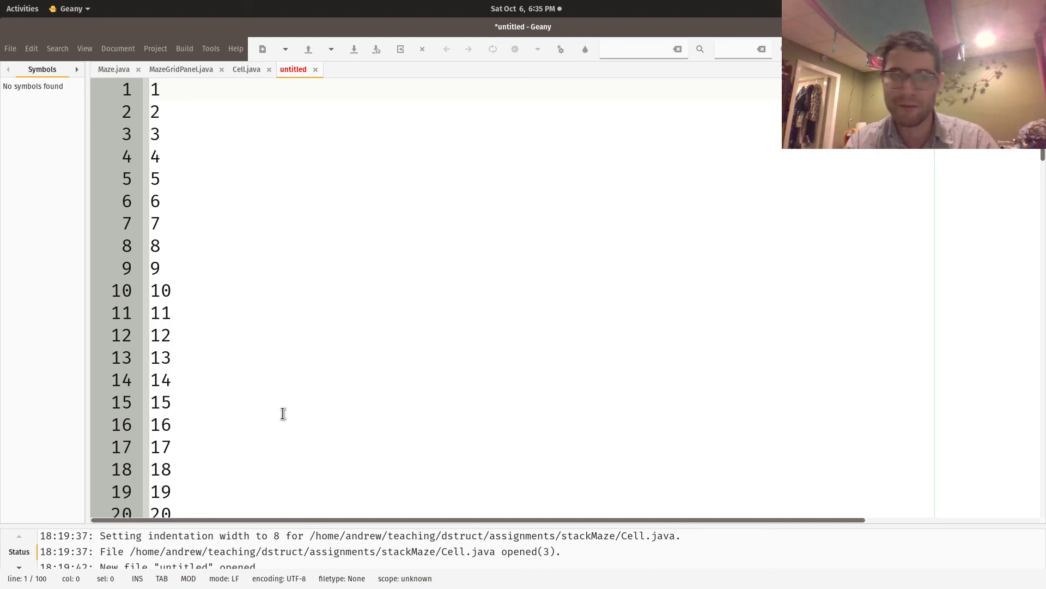
Insert blank lines above the list and type O(log_2(100)) on line 2.
{"action": "key", "text": "Return"}
{"action": "key", "text": "Return"}
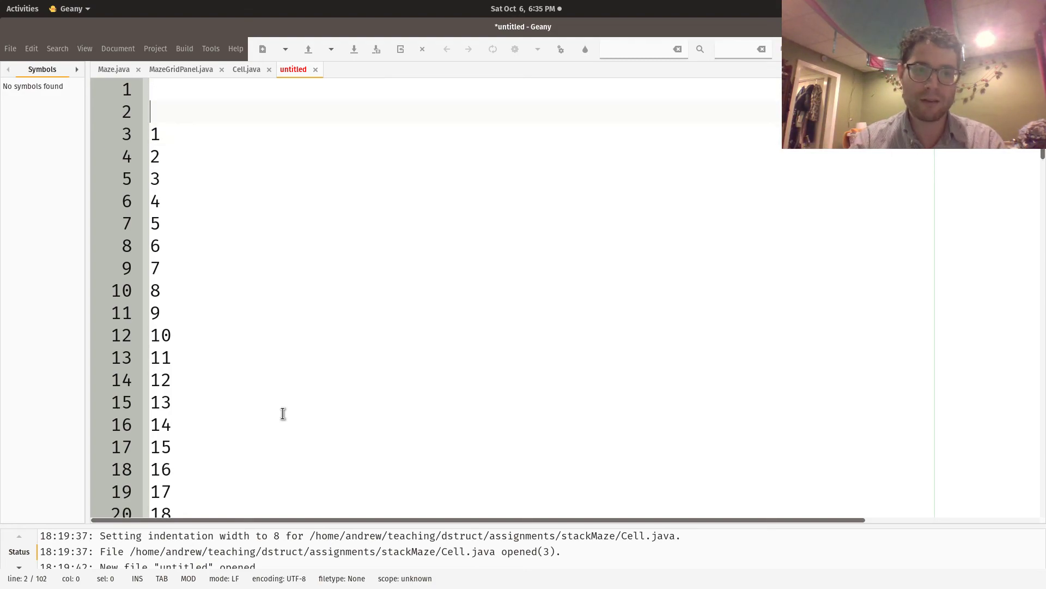
{"action": "key", "text": "Up"}
{"action": "key", "text": "Up"}
{"action": "key", "text": "Return"}
{"action": "key", "text": "Return"}
{"action": "key", "text": "Up"}
{"action": "type", "text": "O("}
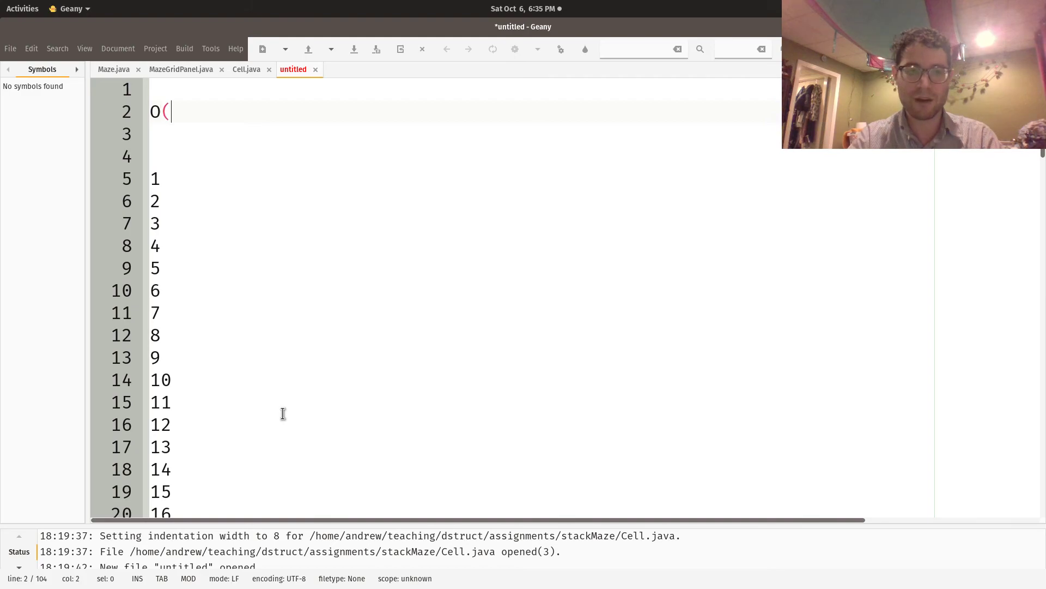
{"action": "type", "text": "log_2(100))"}
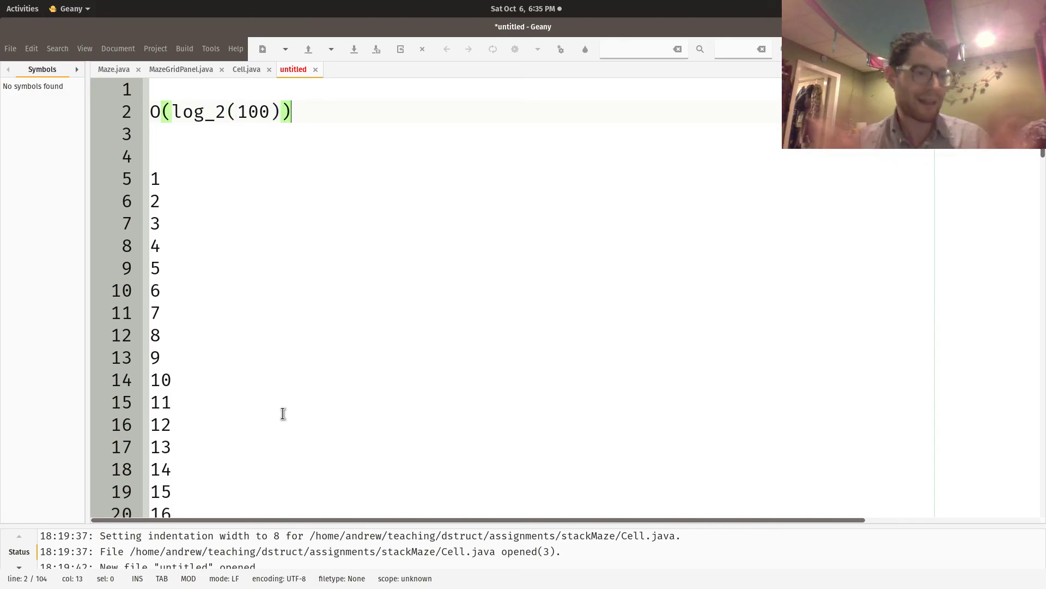
{"action": "key", "text": "Left"}
{"action": "key", "text": "Left"}
{"action": "key", "text": "Left"}
{"action": "key", "text": "Left"}
{"action": "key", "text": "Left"}
{"action": "key", "text": "Left"}
{"action": "key", "text": "Left"}
{"action": "key", "text": "Left"}
{"action": "key", "text": "Left"}
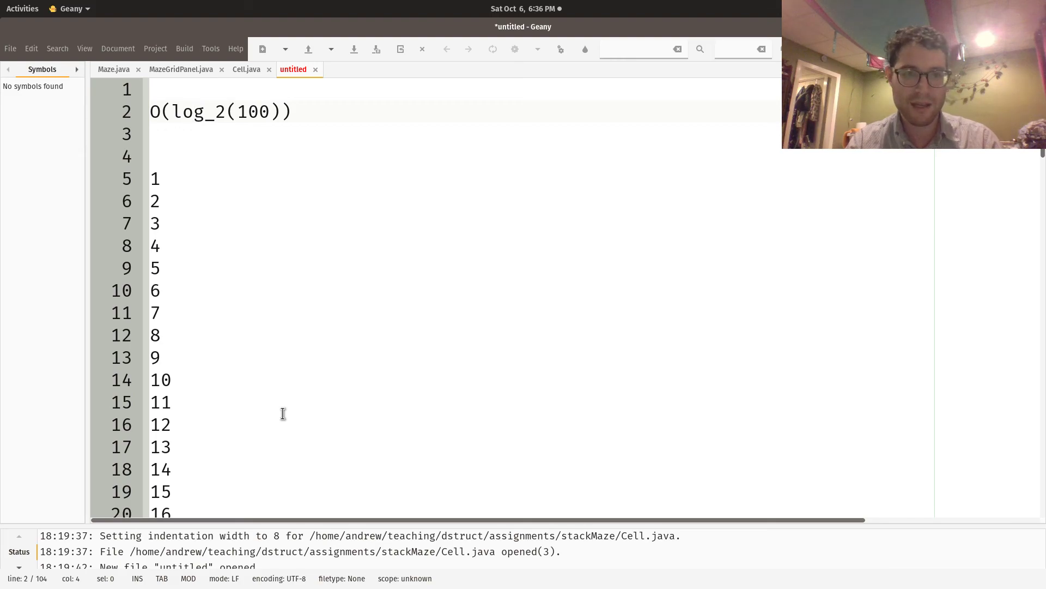
{"action": "key", "text": "Right"}
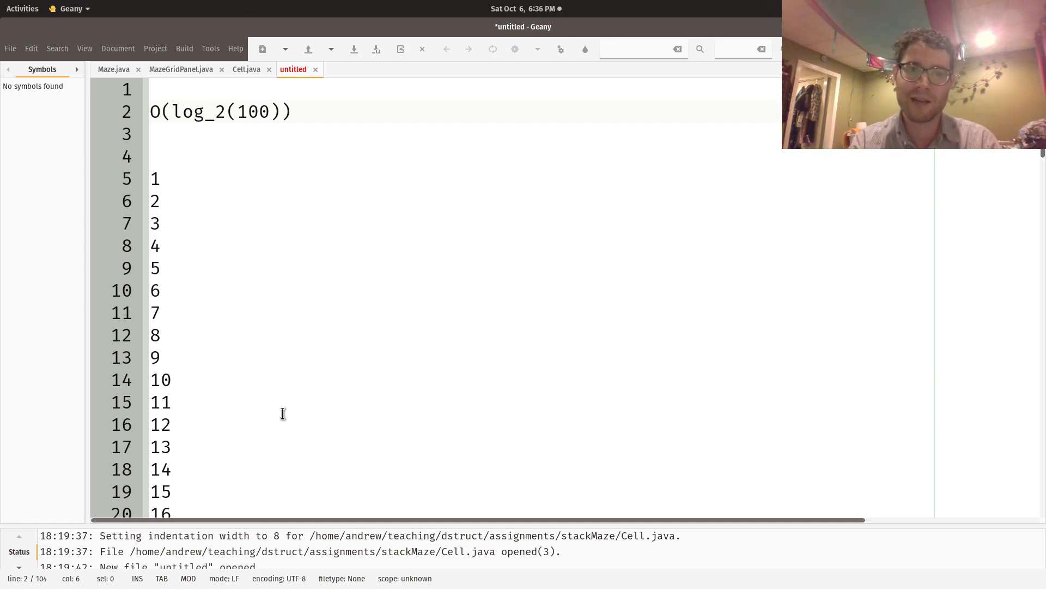
Remove the base _2 and the o, turning log_2 into lg.
{"action": "key", "text": "Left"}
{"action": "key", "text": "shift+Right"}
{"action": "key", "text": "shift+Right"}
{"action": "key", "text": "BackSpace"}
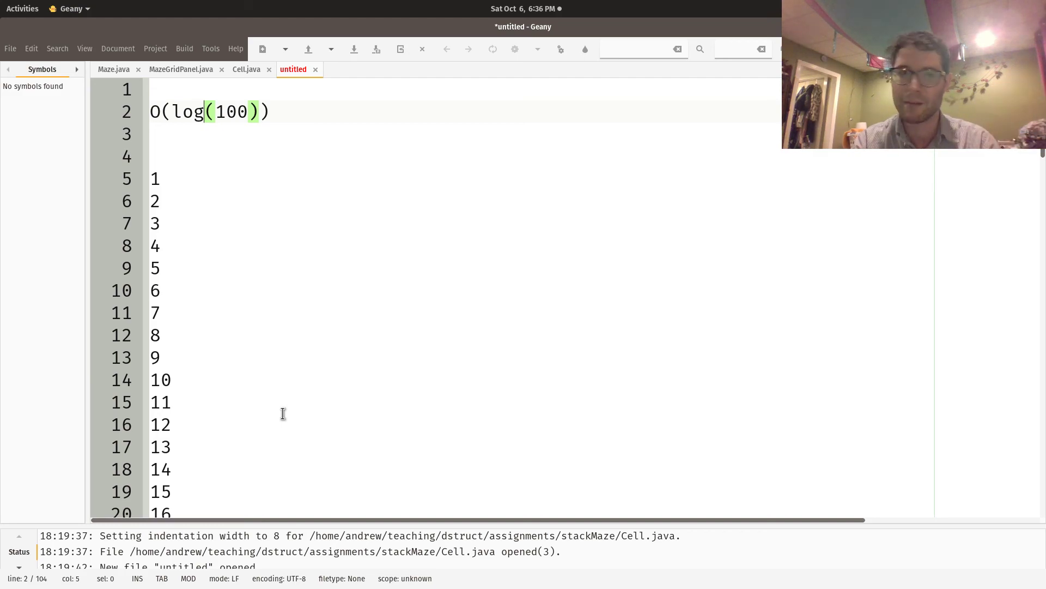
{"action": "key", "text": "Left"}
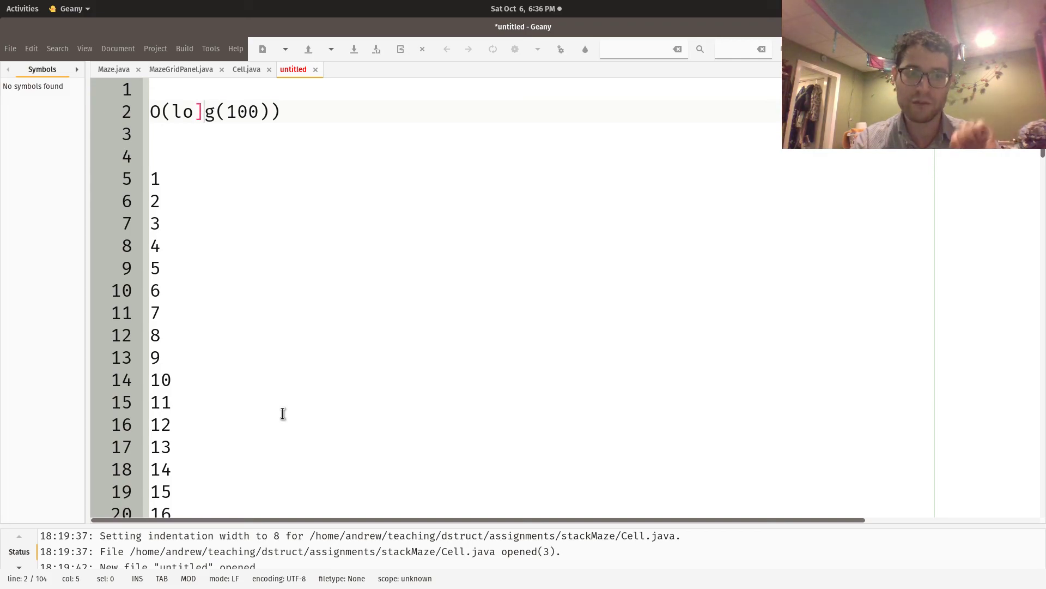
{"action": "key", "text": "BackSpace"}
Rewrite lg as ln, then strip it back so the note reads O(l(100)).
{"action": "key", "text": "Left"}
{"action": "key", "text": "Right"}
{"action": "key", "text": "Right"}
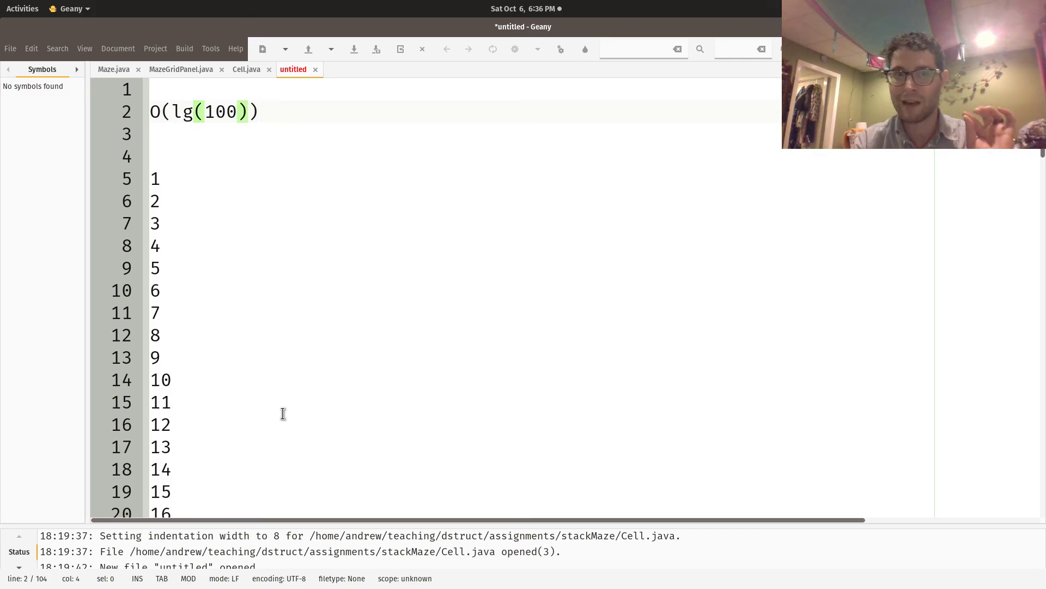
{"action": "key", "text": "BackSpace"}
{"action": "type", "text": "m"}
{"action": "key", "text": "BackSpace"}
{"action": "type", "text": "n"}
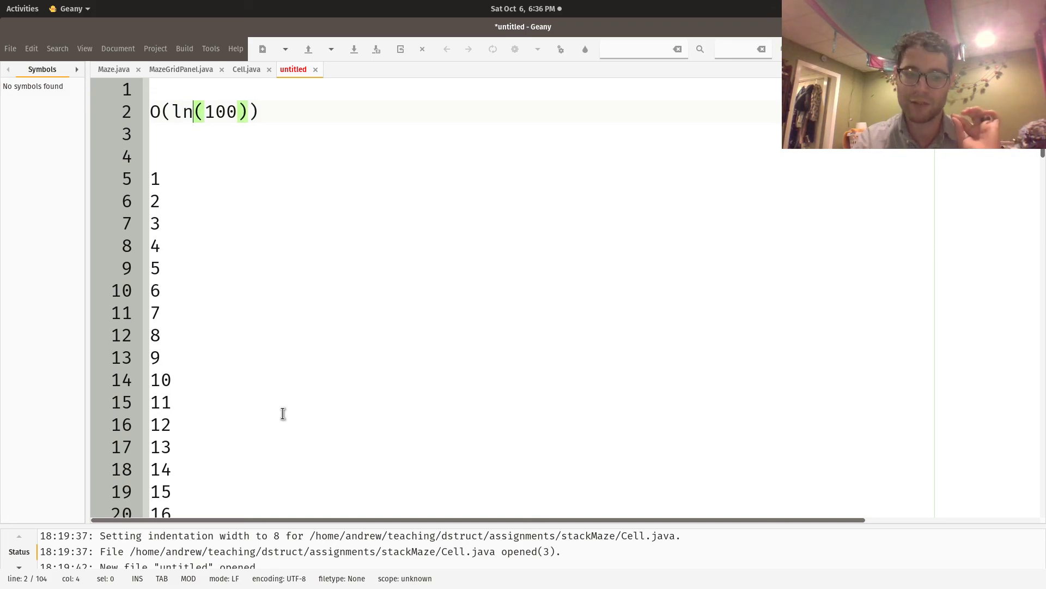
{"action": "key", "text": "BackSpace"}
{"action": "type", "text": "m"}
{"action": "key", "text": "BackSpace"}
{"action": "type", "text": "o]g"}
{"action": "key", "text": "BackSpace"}
{"action": "key", "text": "BackSpace"}
{"action": "key", "text": "BackSpace"}
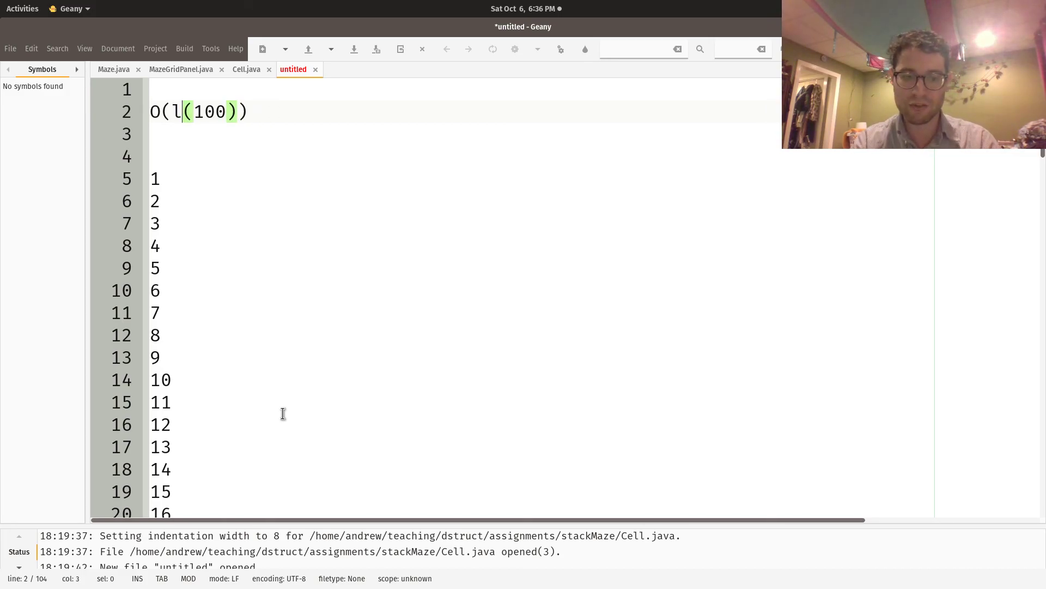
{"action": "key", "text": "Down"}
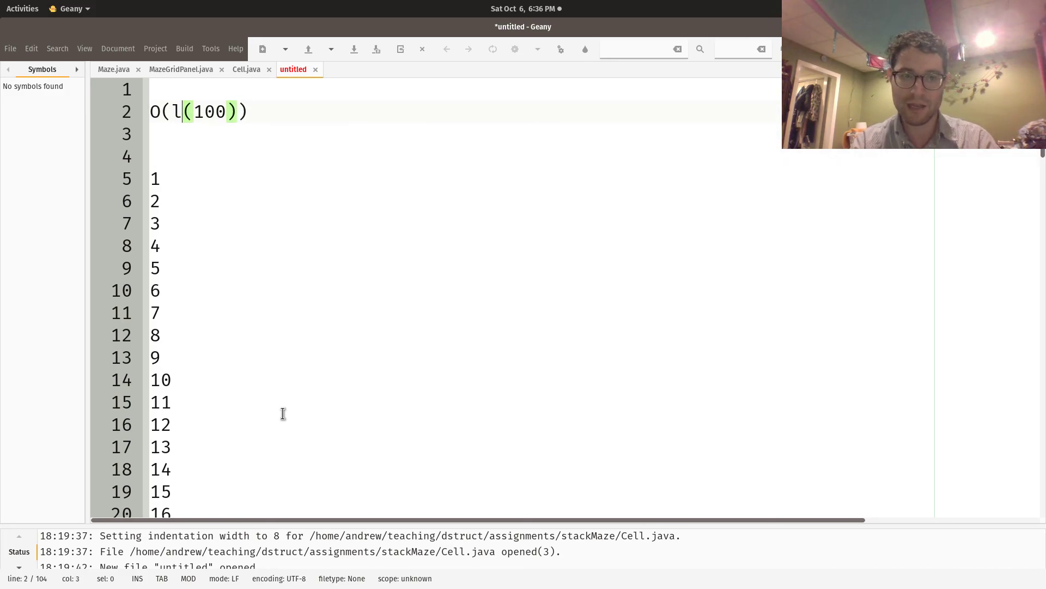